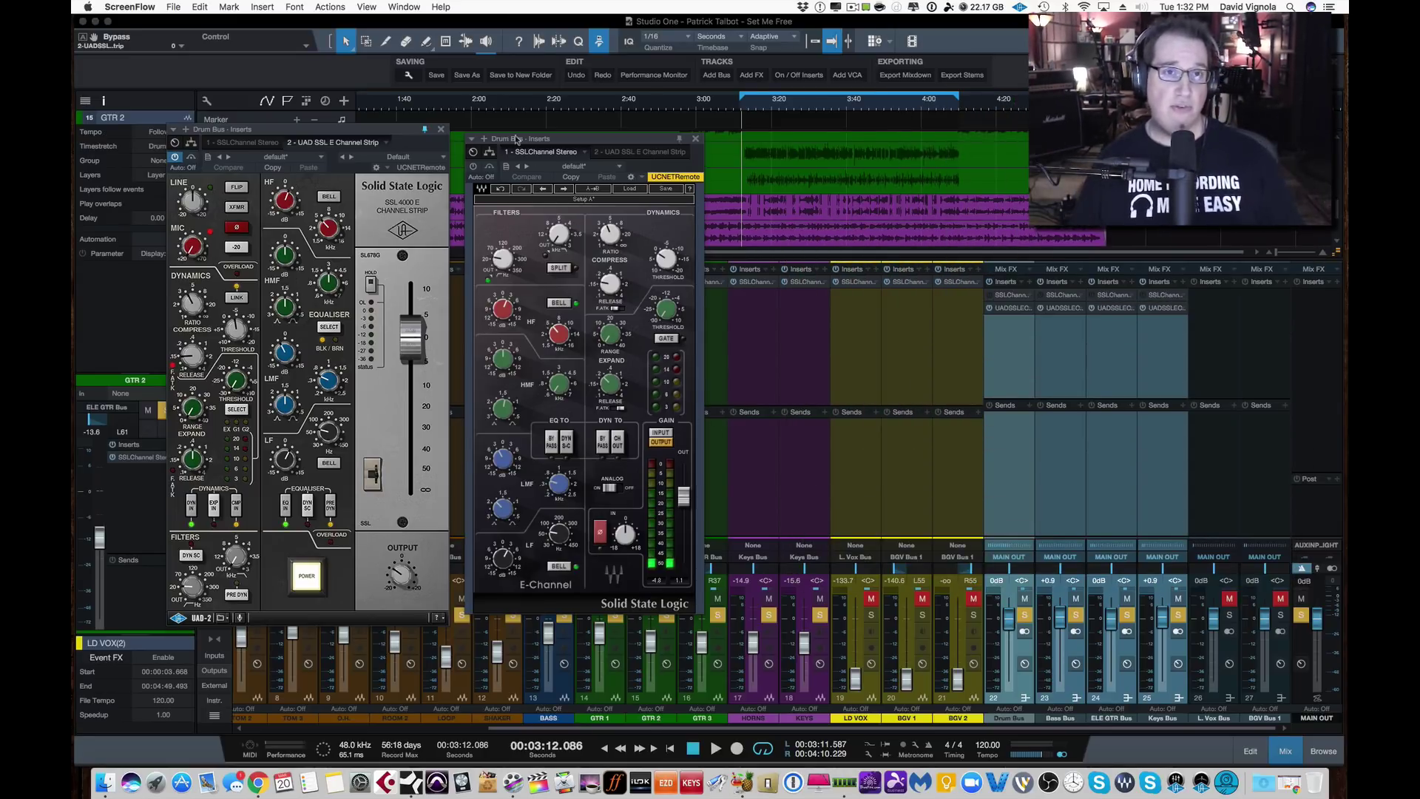
pyautogui.moveTo(518, 142); pyautogui.dragTo(537, 128)
pyautogui.moveTo(406, 132); pyautogui.dragTo(418, 124)
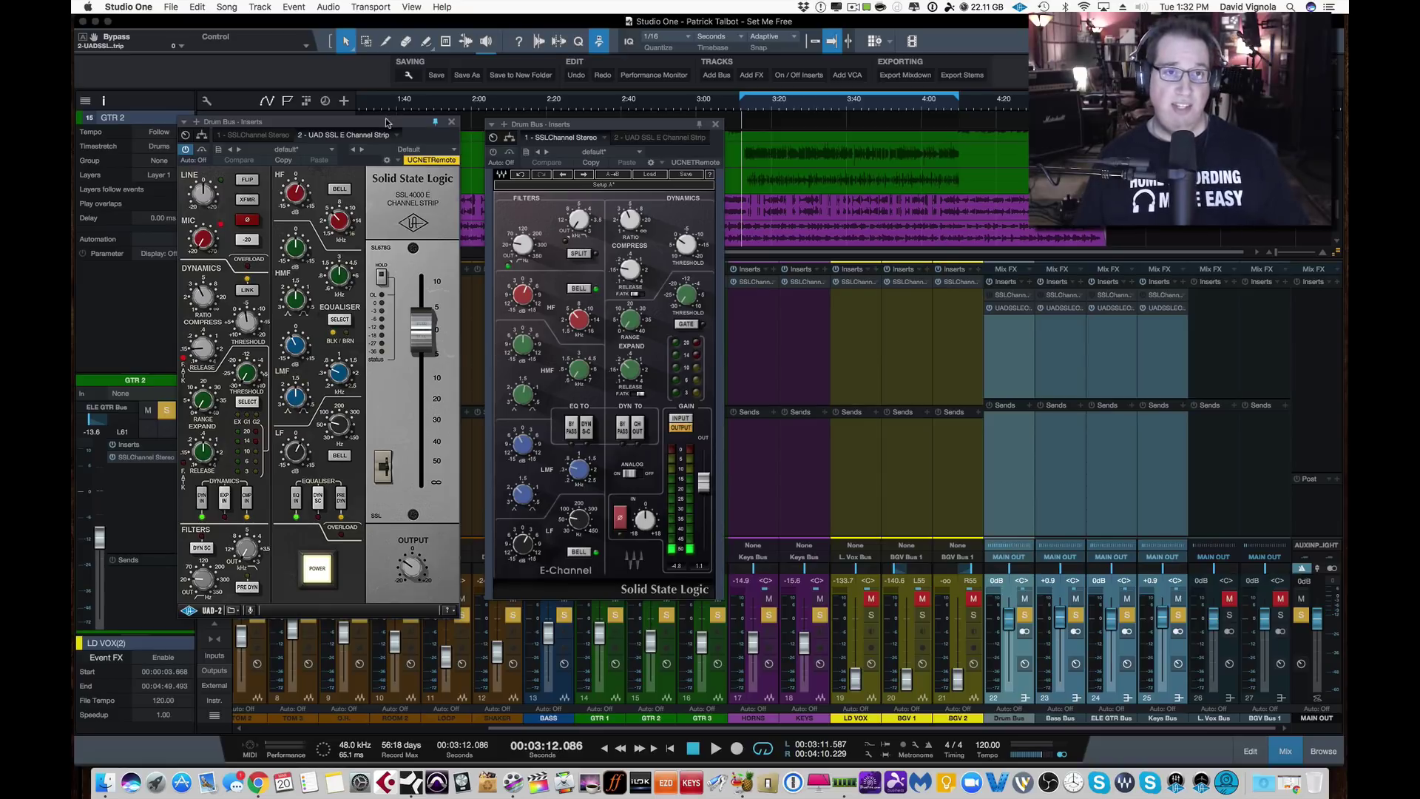
pyautogui.moveTo(385, 120); pyautogui.dragTo(392, 119)
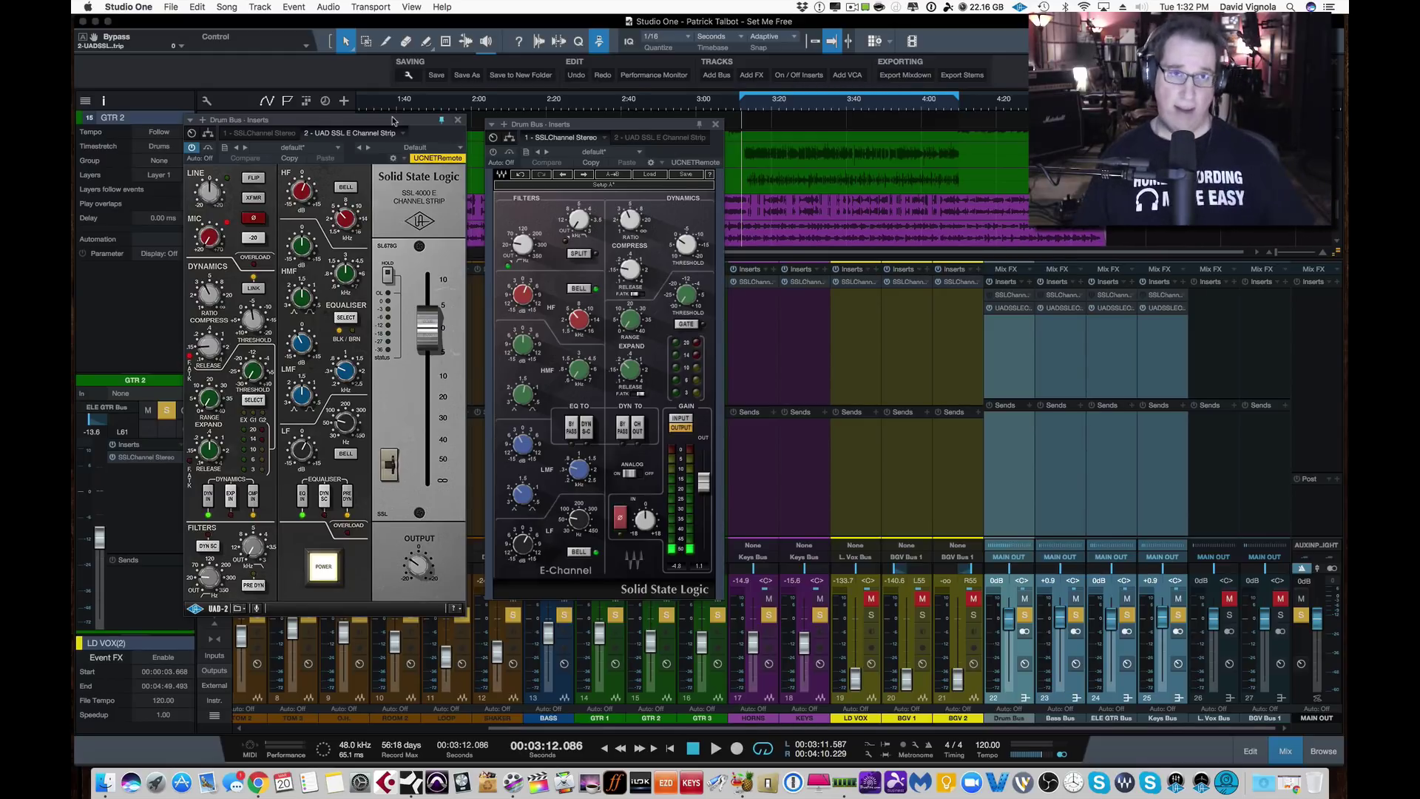
pyautogui.moveTo(393, 123); pyautogui.dragTo(400, 117)
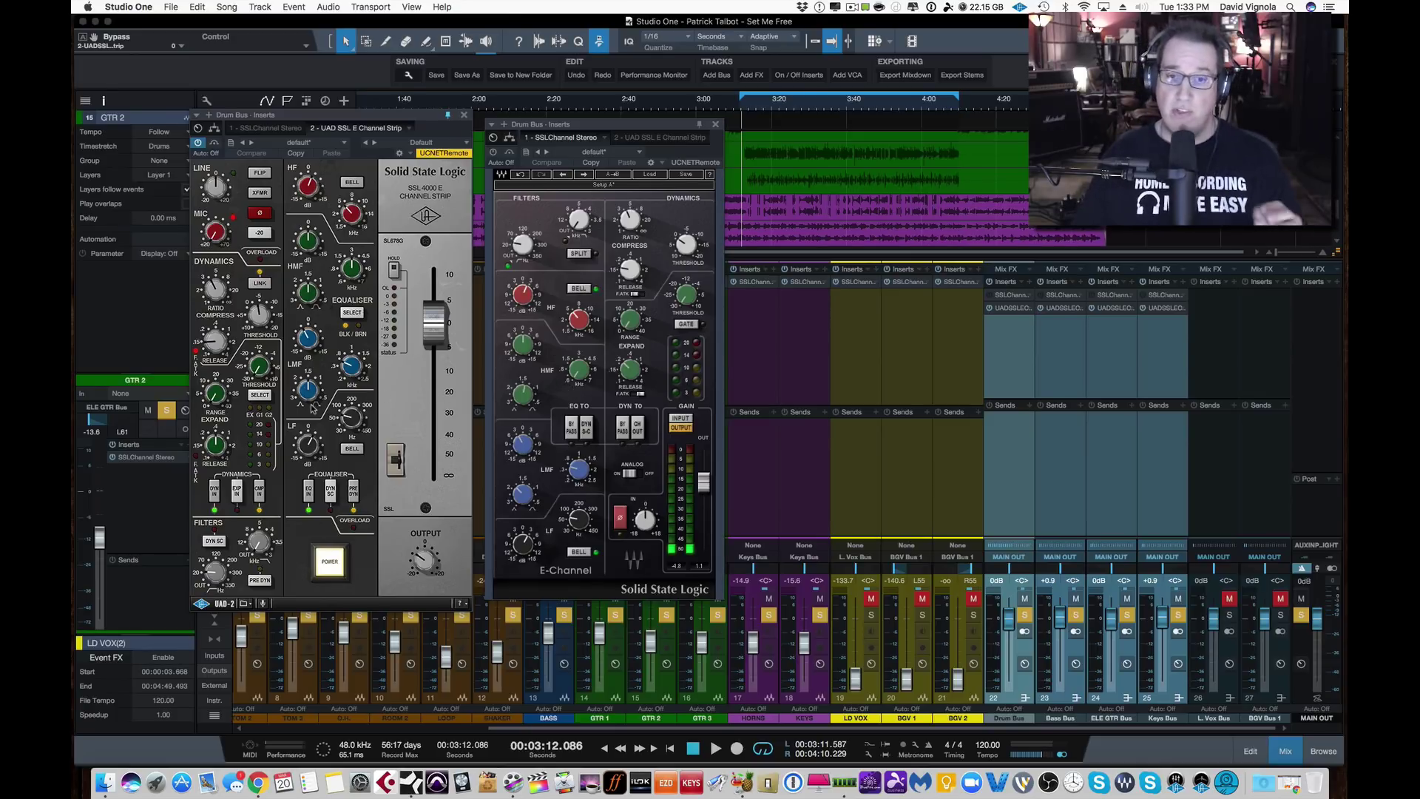
# Close both Drum Bus channel strip windows and inspect the Auto-Align insert on the KICK IN channel
pyautogui.click(716, 129)
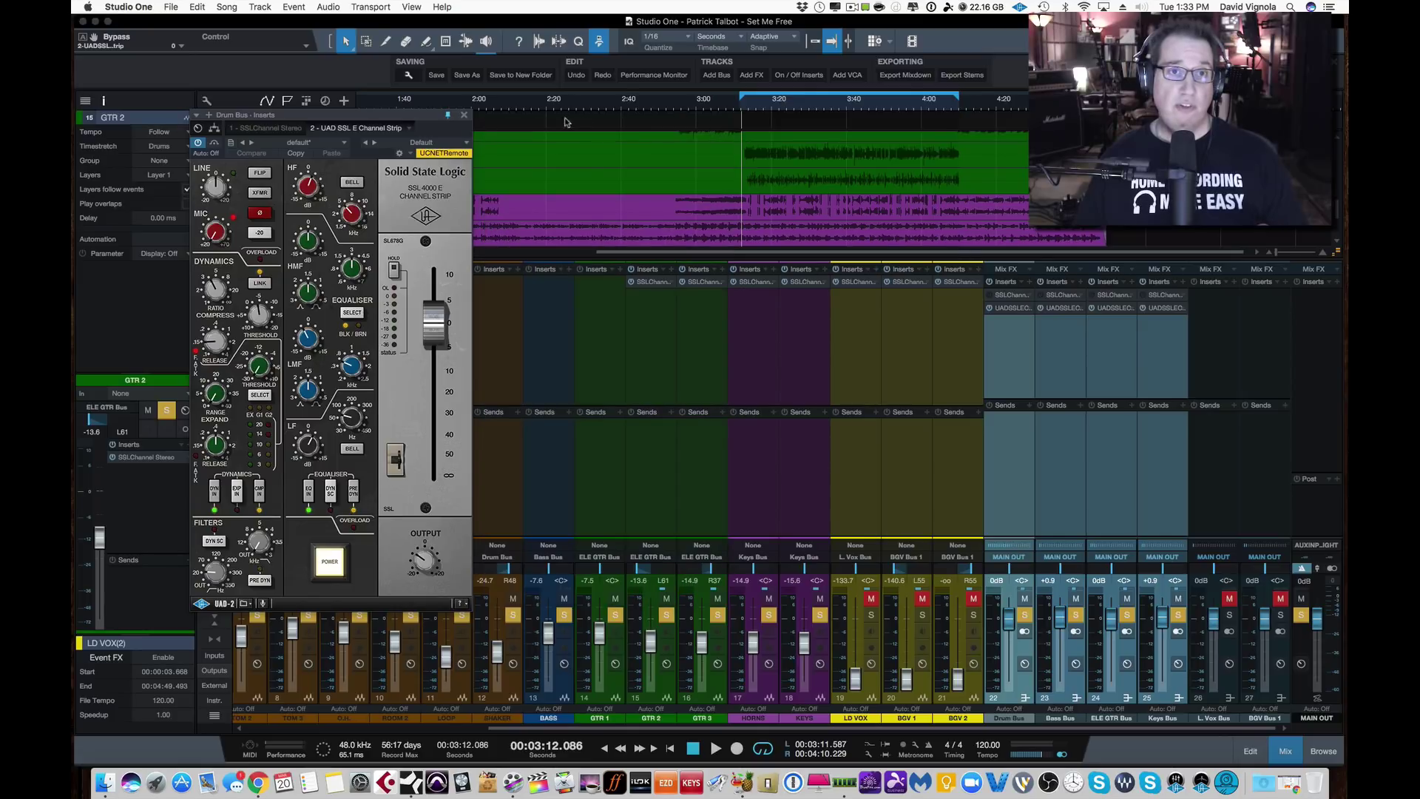
pyautogui.click(464, 118)
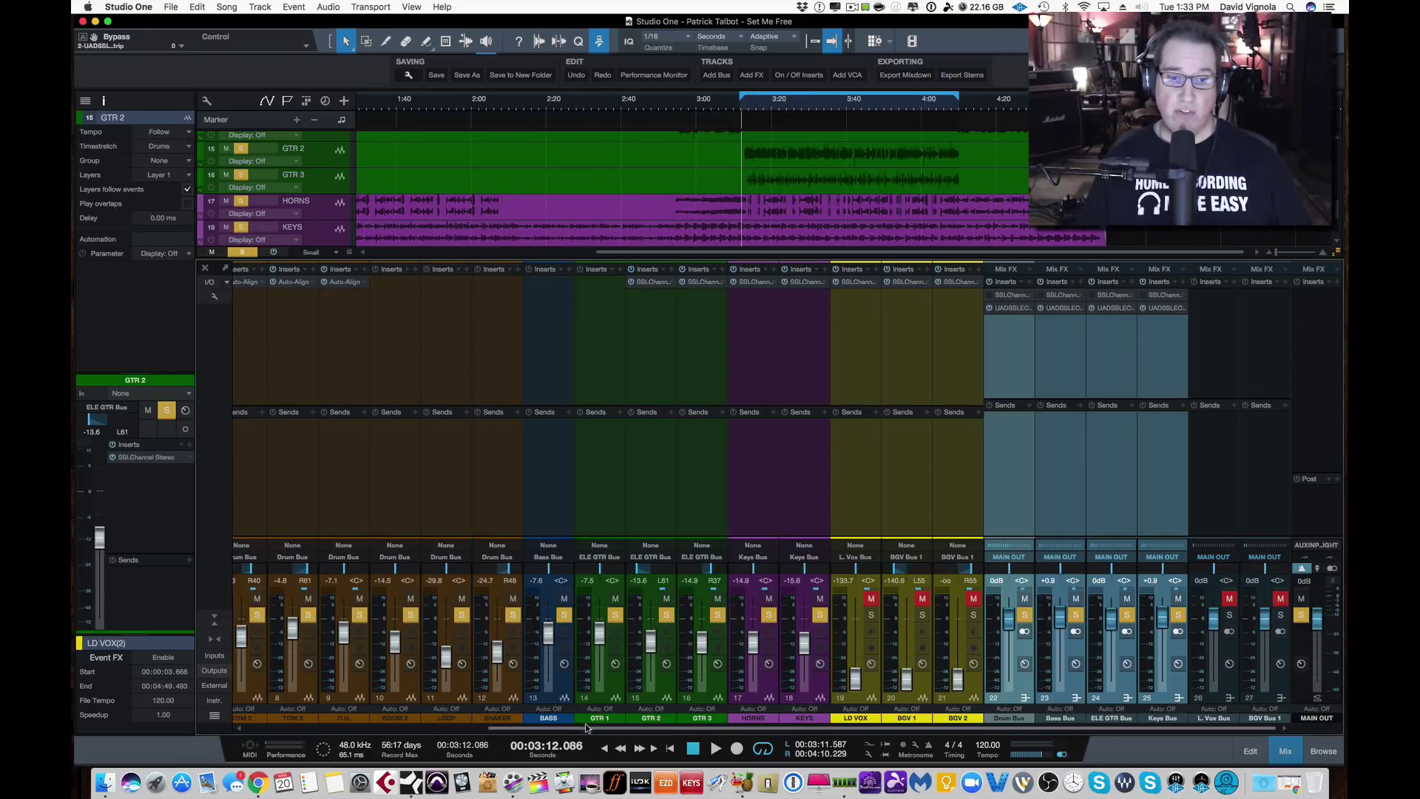
pyautogui.moveTo(586, 727); pyautogui.dragTo(347, 727)
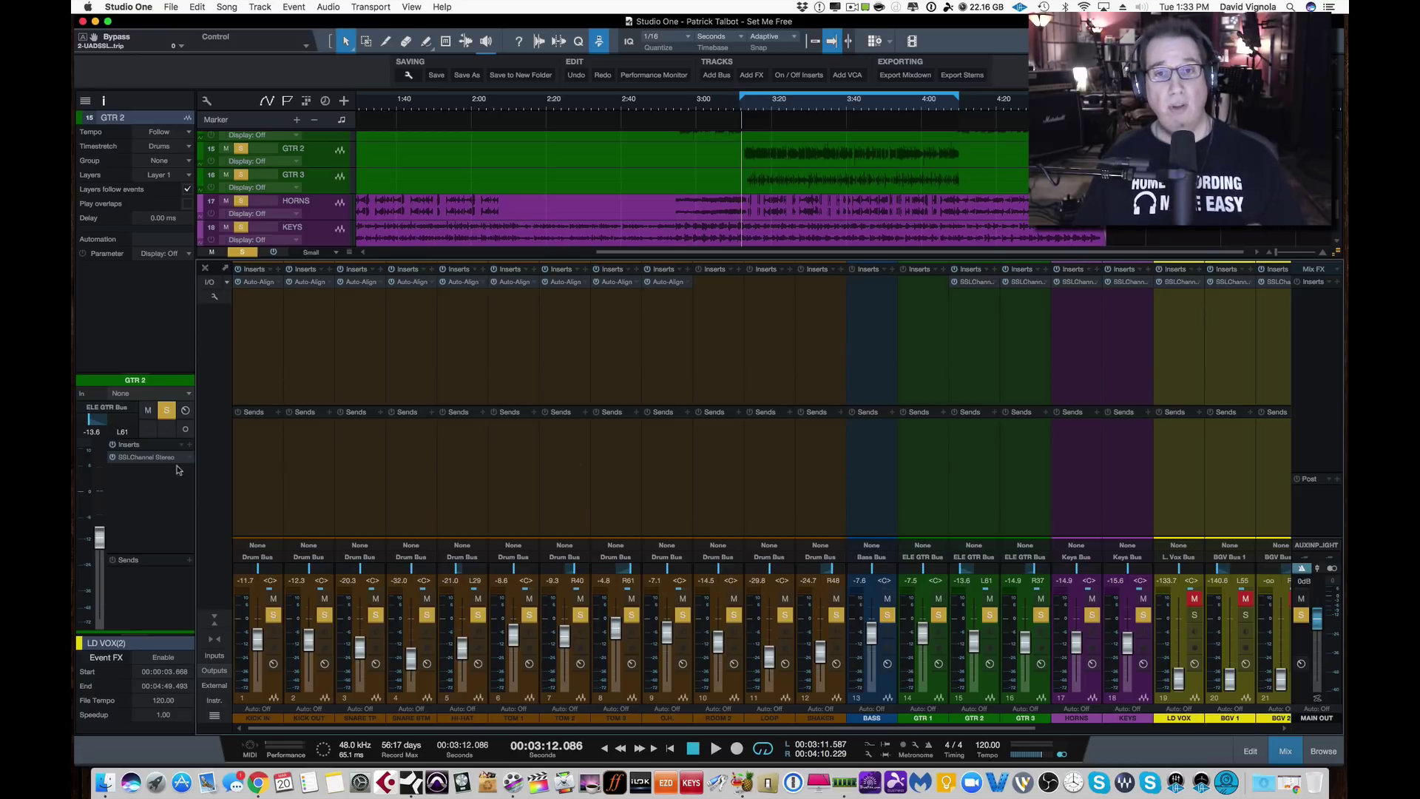
pyautogui.click(266, 287)
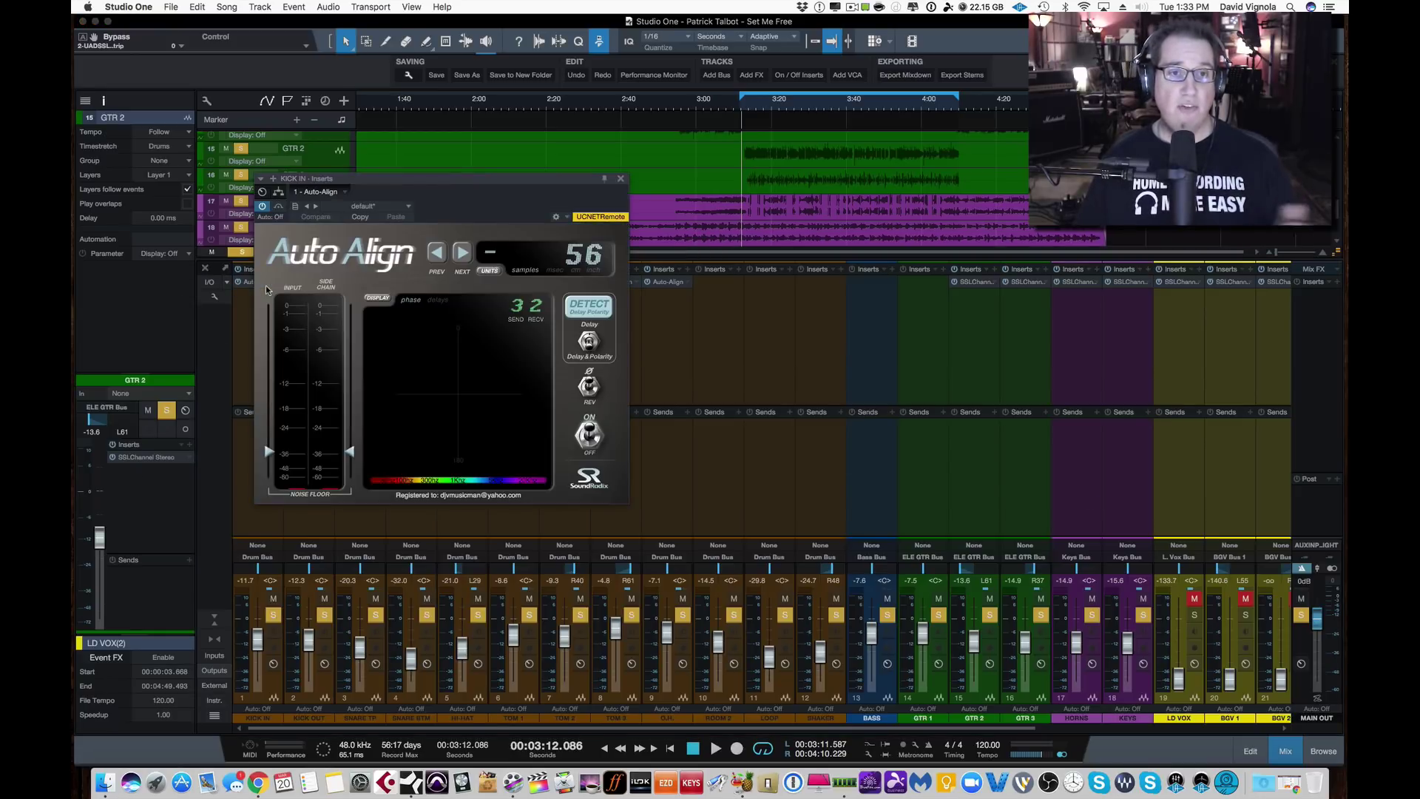
pyautogui.click(620, 179)
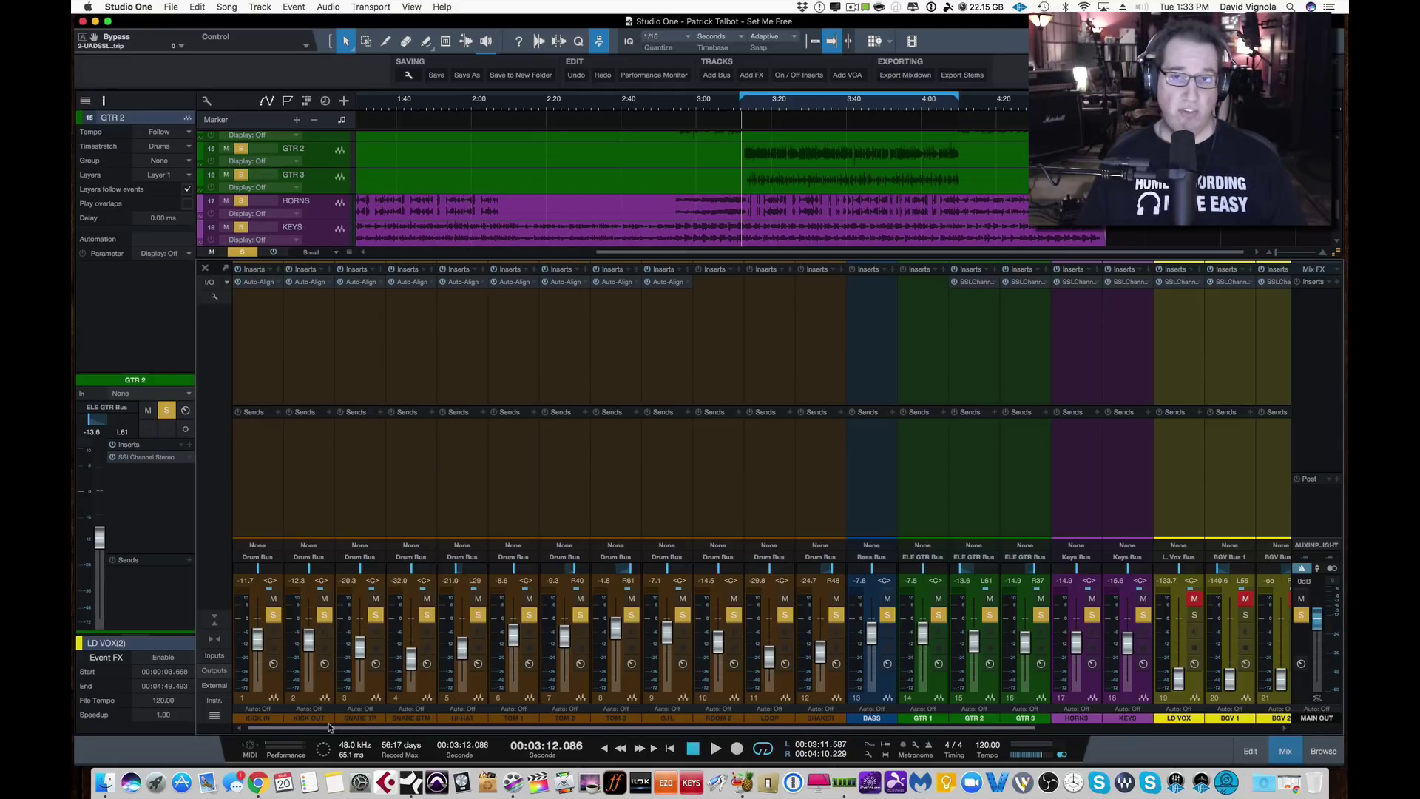
# Remove the SSLChannel inserts from all channels from GTR 2 through BGV 2 at once
pyautogui.hscroll(3, 374, 730)
pyautogui.moveTo(372, 731); pyautogui.dragTo(584, 721)
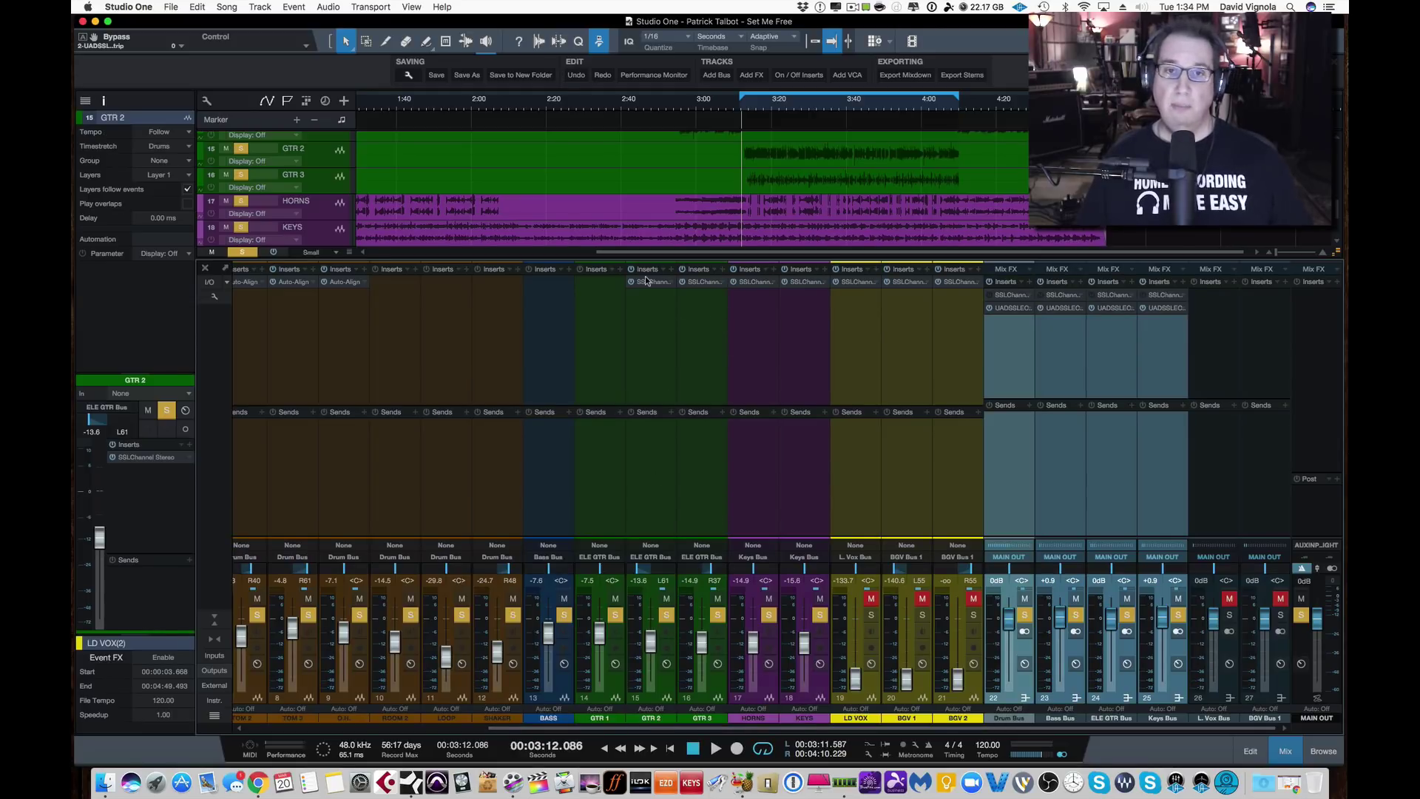
pyautogui.click(656, 701)
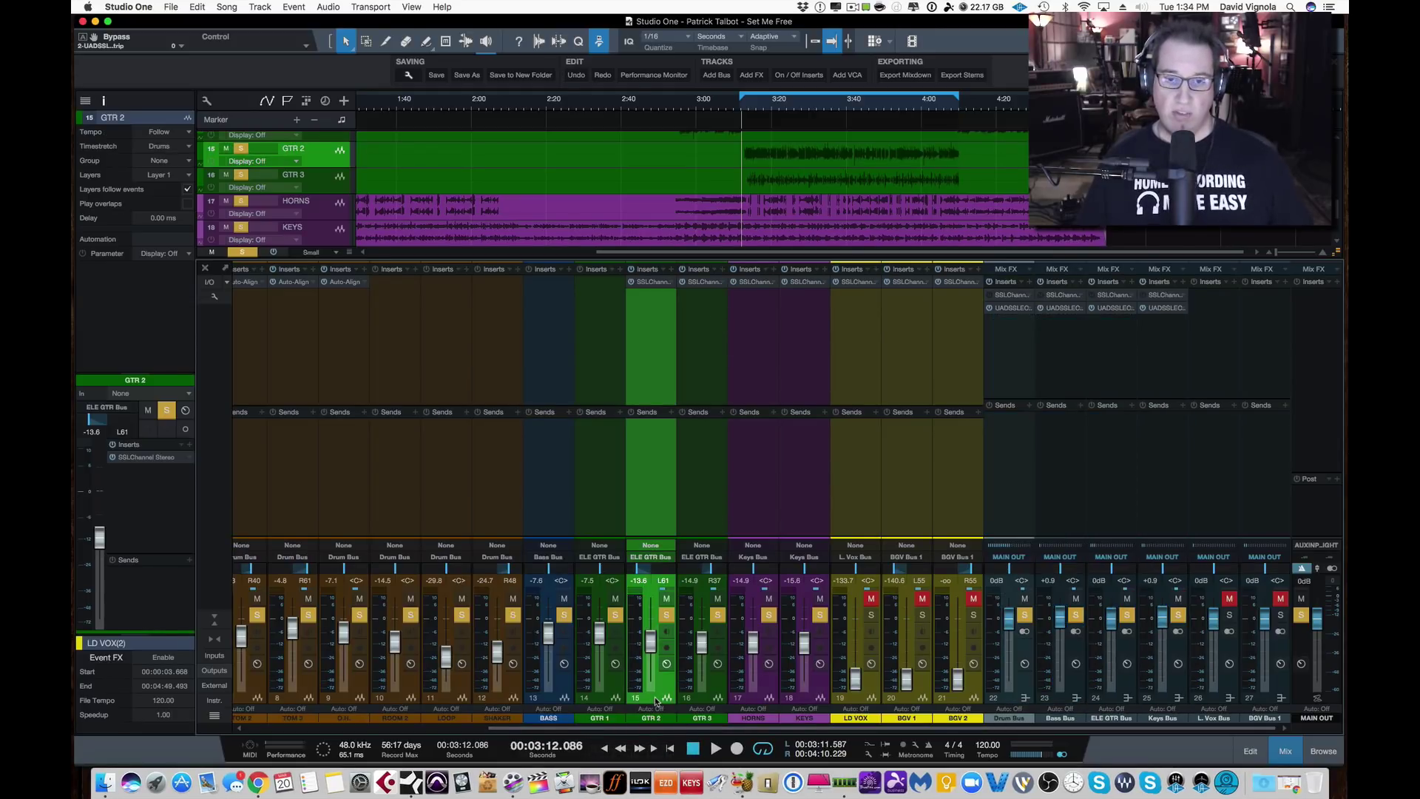
pyautogui.click(953, 703)
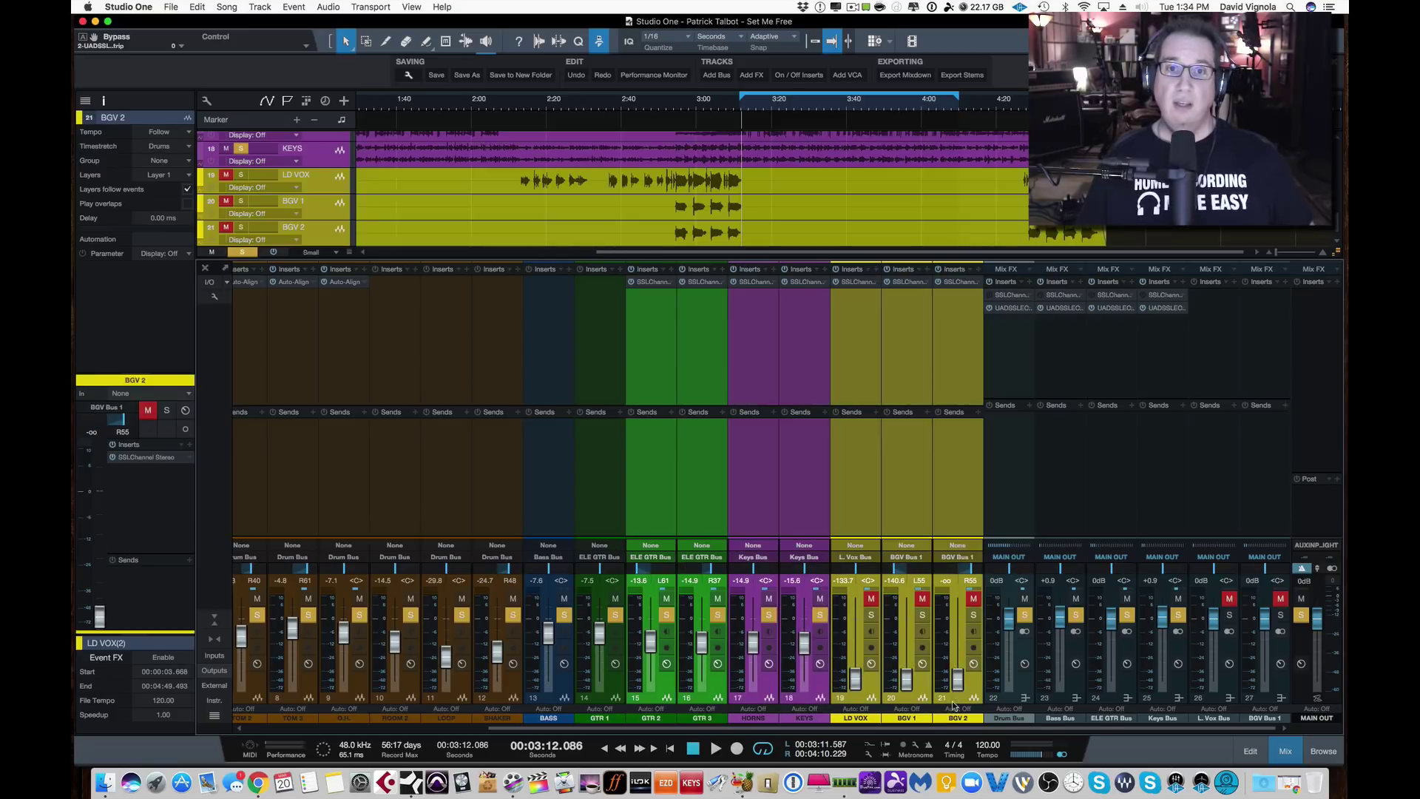
pyautogui.rightClick(975, 284)
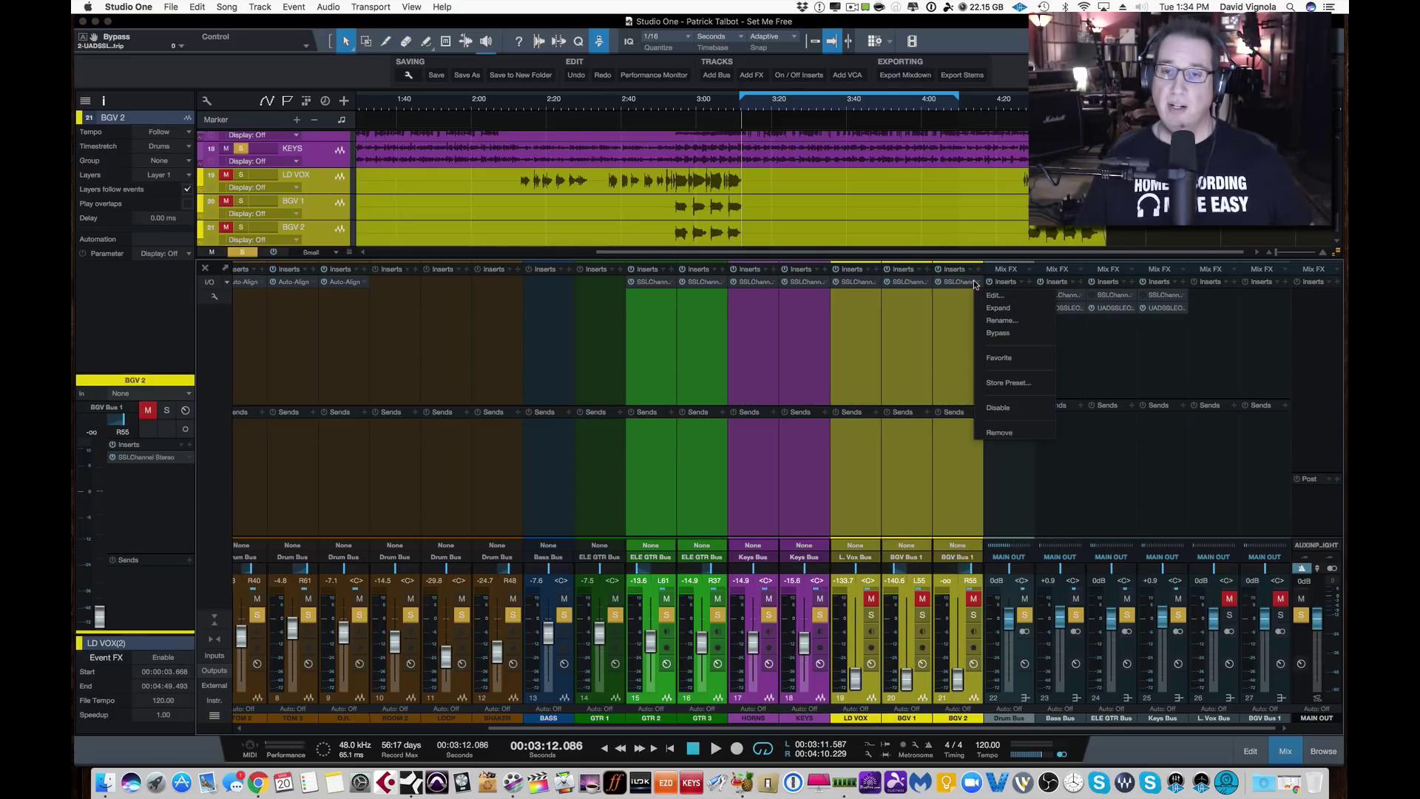
pyautogui.click(982, 433)
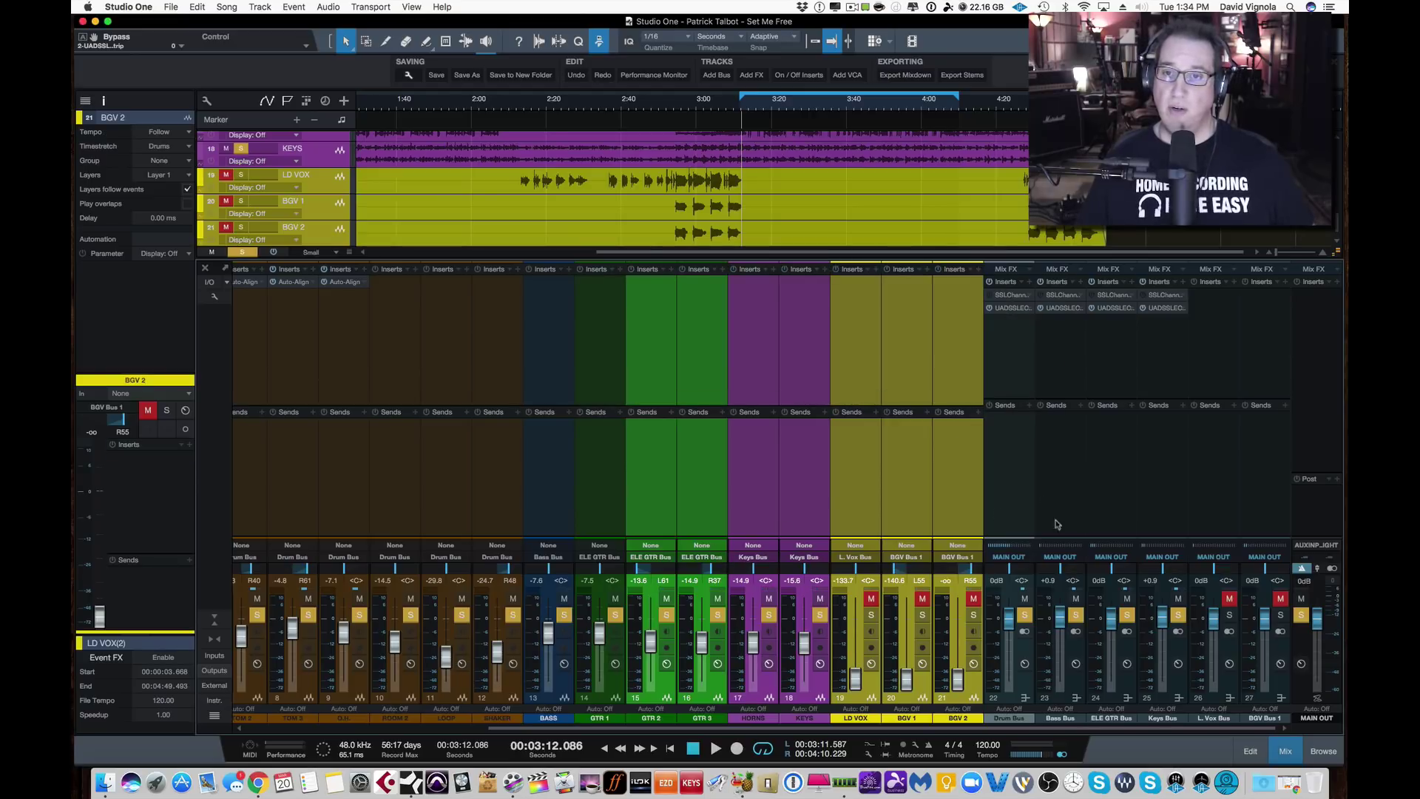
# Mute the Bass Bus, ELE GTR Bus and Keys Bus so only the drums play
pyautogui.click(1054, 695)
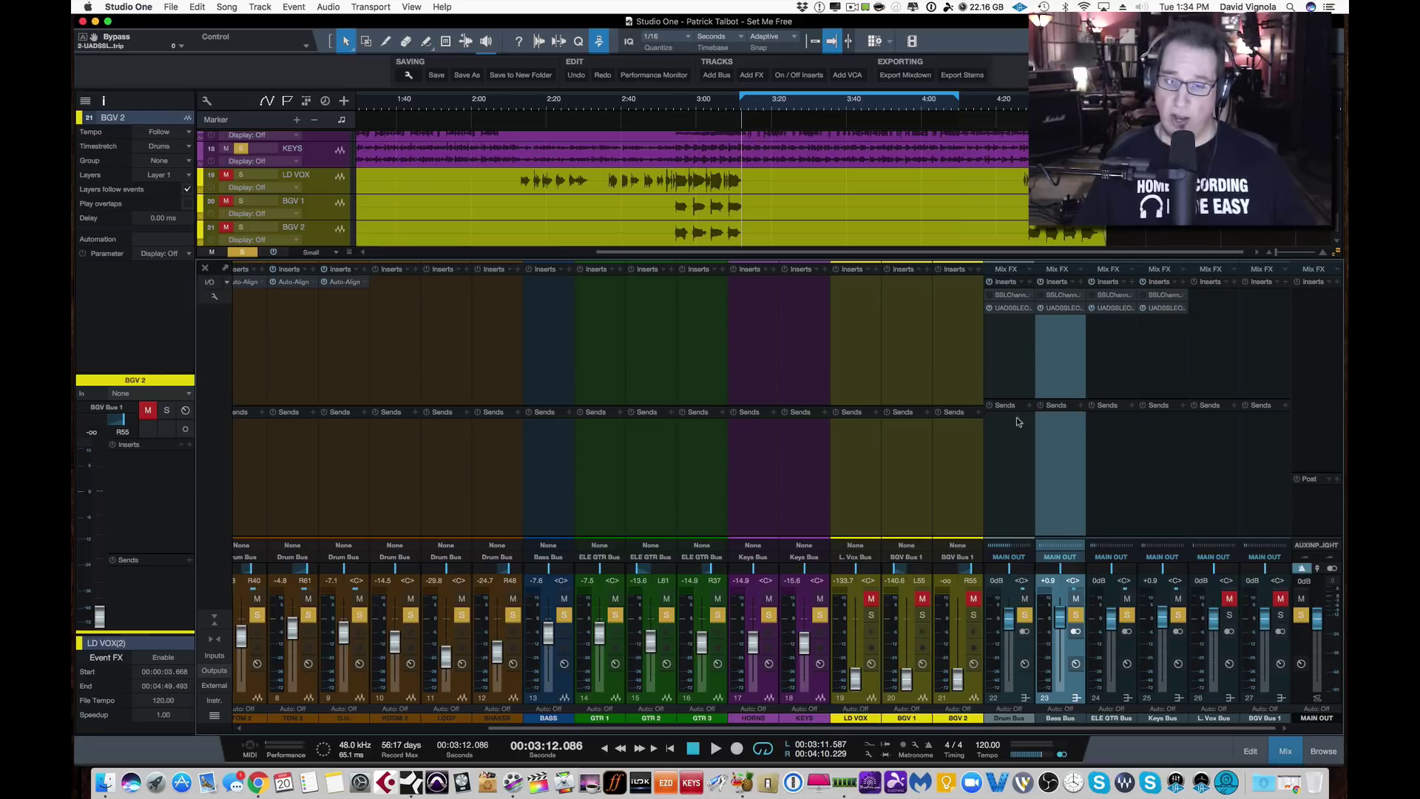
pyautogui.click(1076, 599)
pyautogui.click(1128, 598)
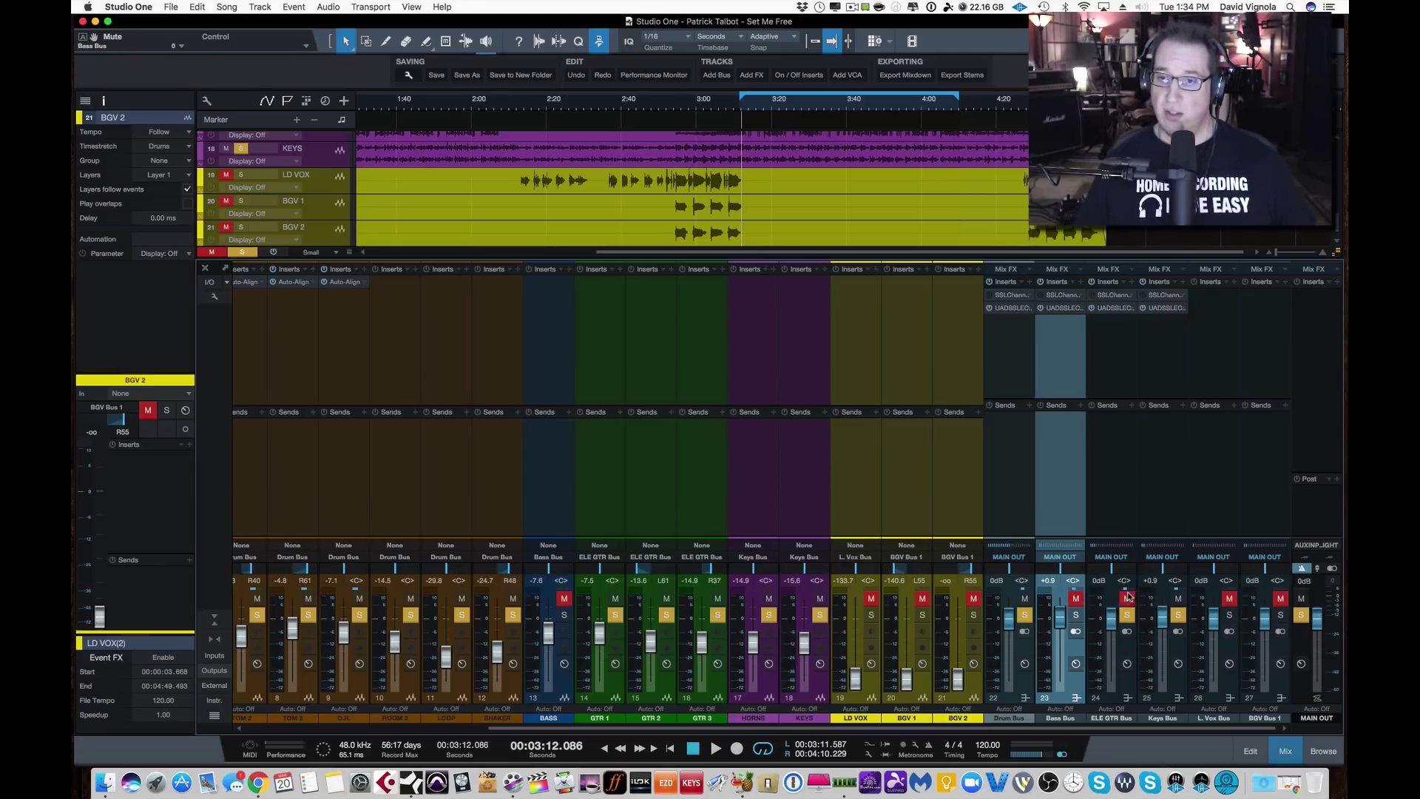
pyautogui.click(1178, 598)
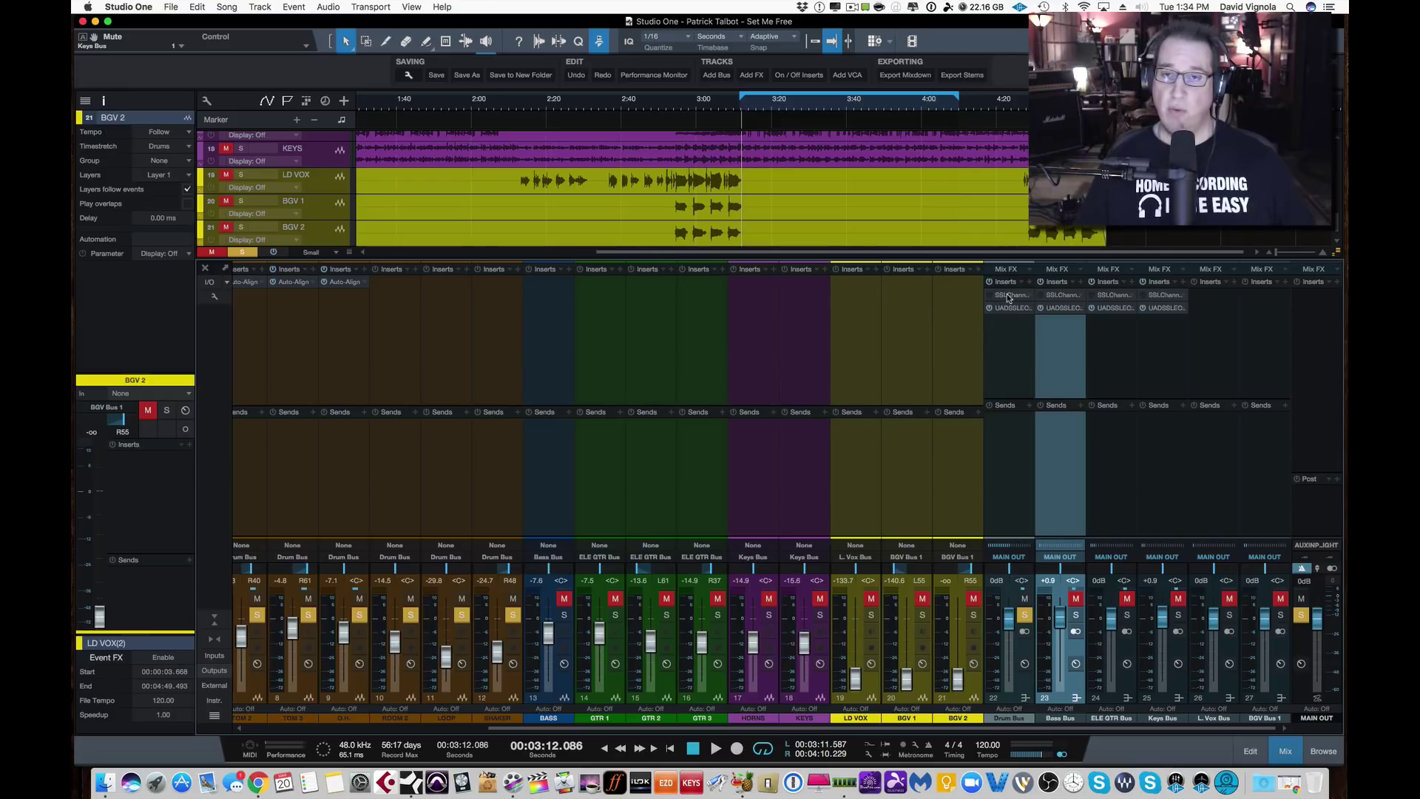
# Open the Drum Bus inserts SSLChannel Stereo and UAD SSL E Channel Strip and arrange their windows side by side
pyautogui.click(1008, 295)
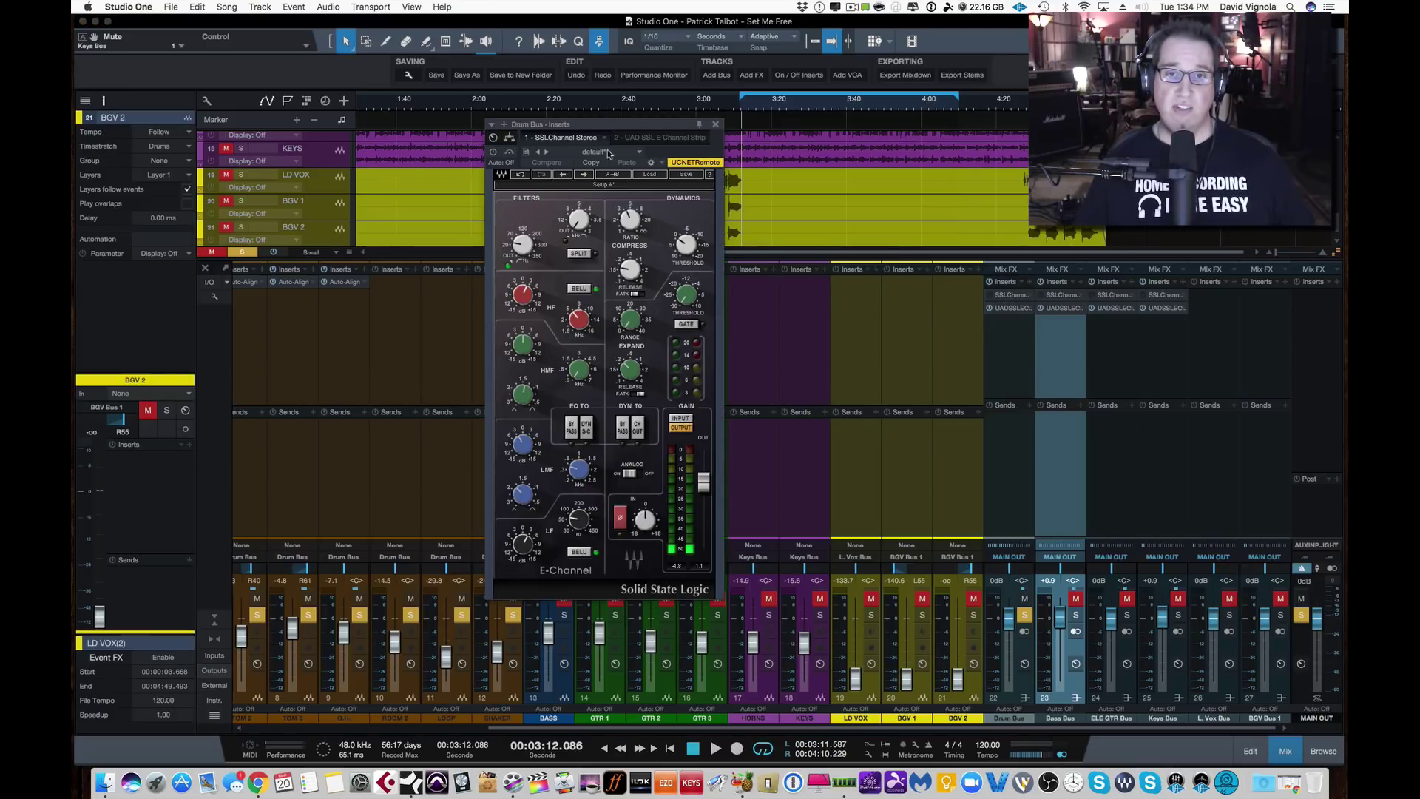
pyautogui.moveTo(606, 127); pyautogui.dragTo(621, 154)
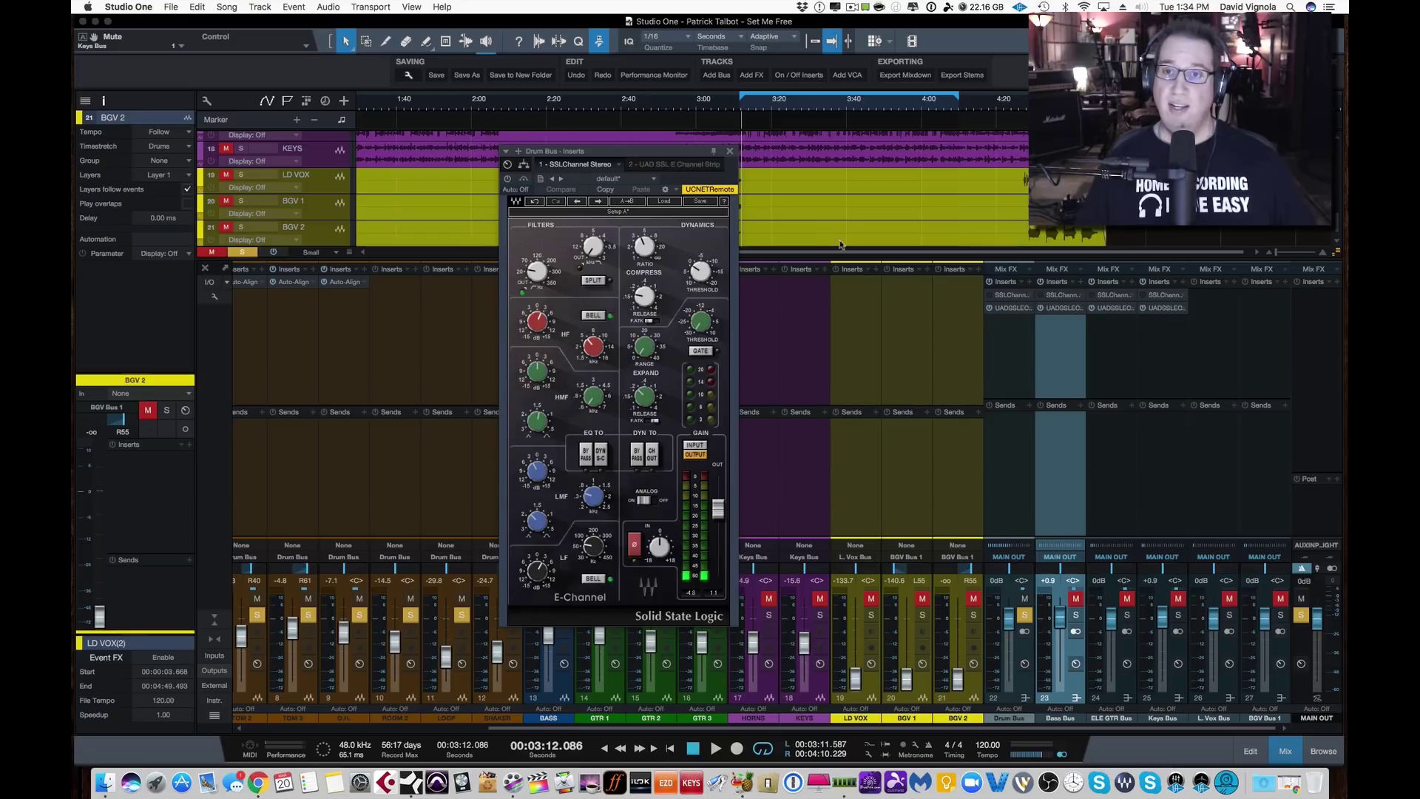
pyautogui.click(1004, 309)
pyautogui.click(1004, 309)
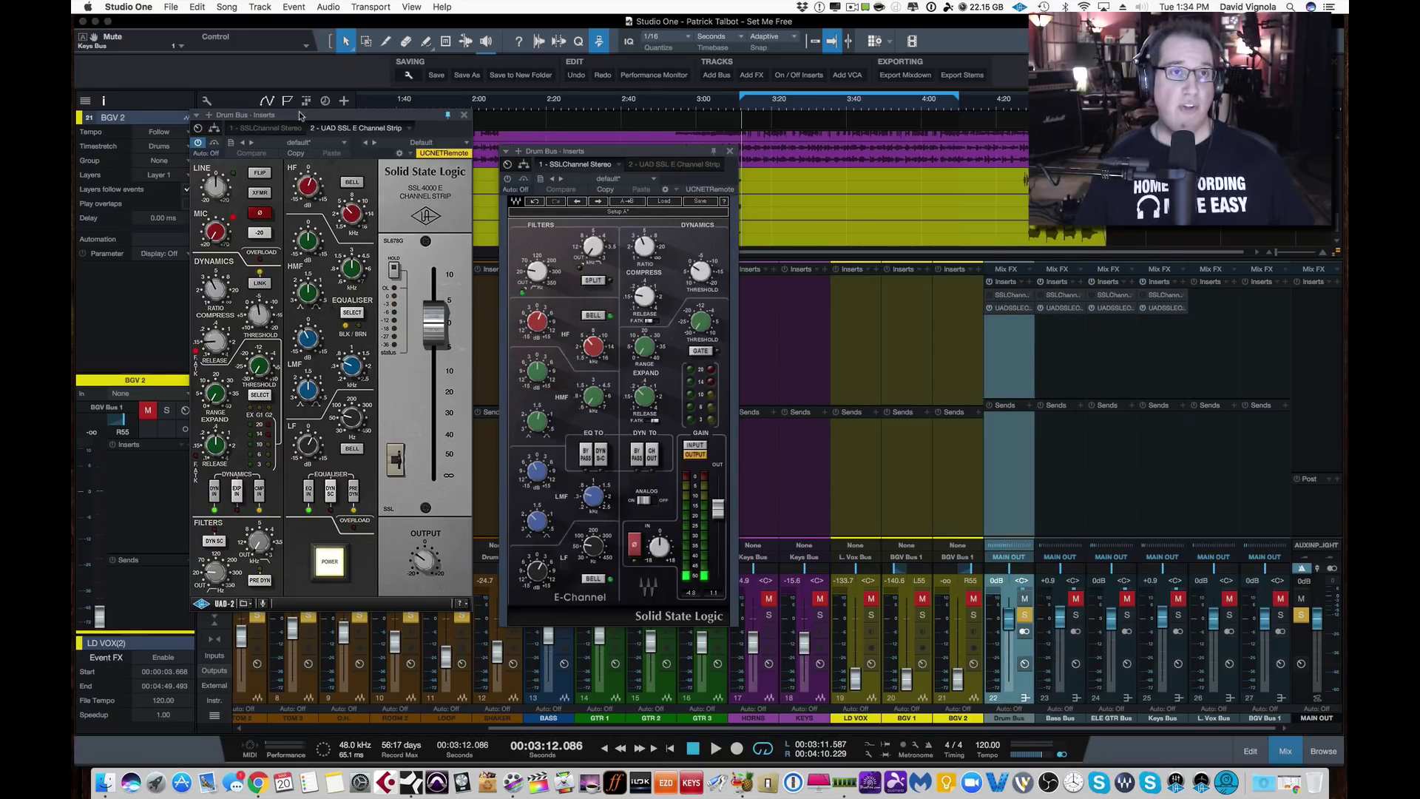
pyautogui.moveTo(300, 117); pyautogui.dragTo(300, 135)
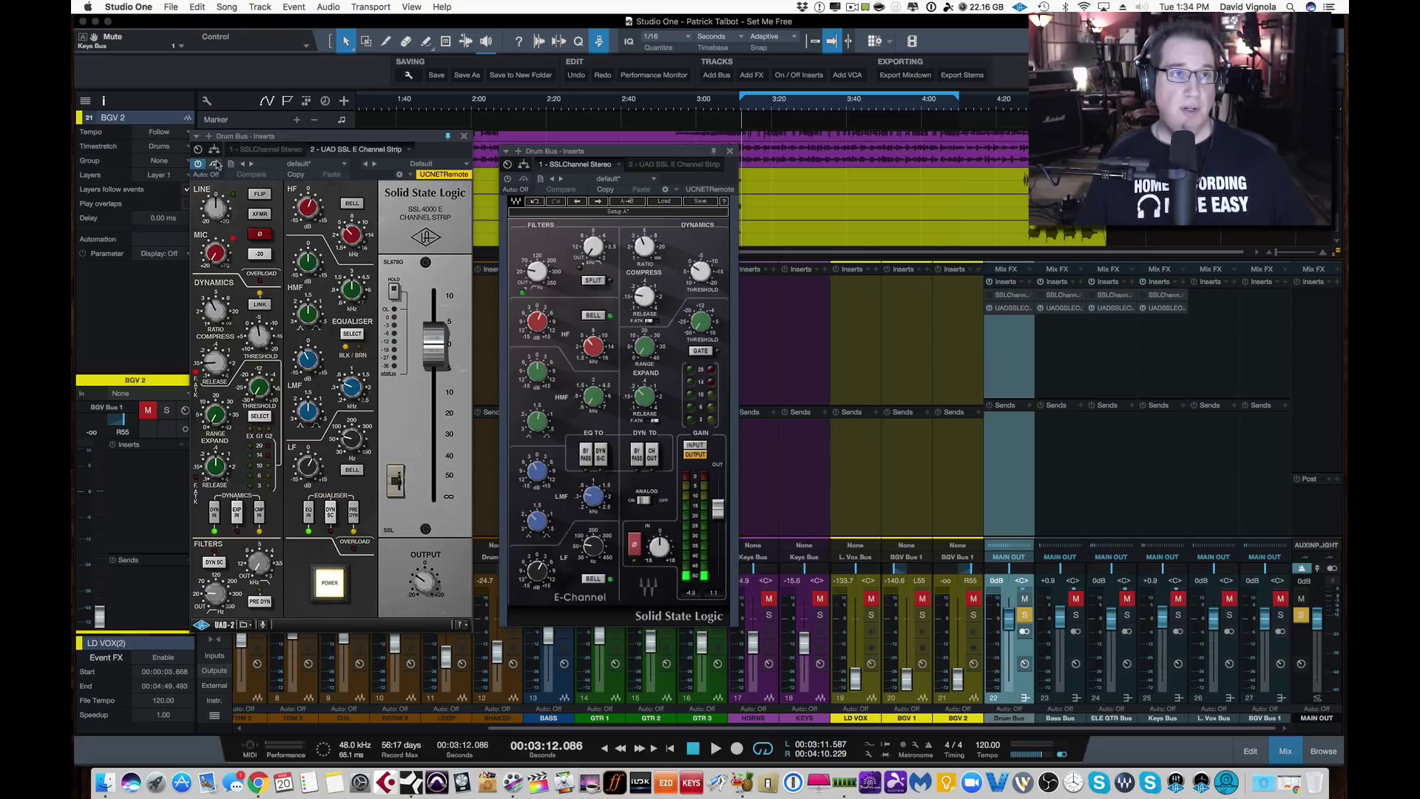
# Activate the SSLChannel Stereo insert and bypass both channel strips on the Drum Bus
pyautogui.click(506, 180)
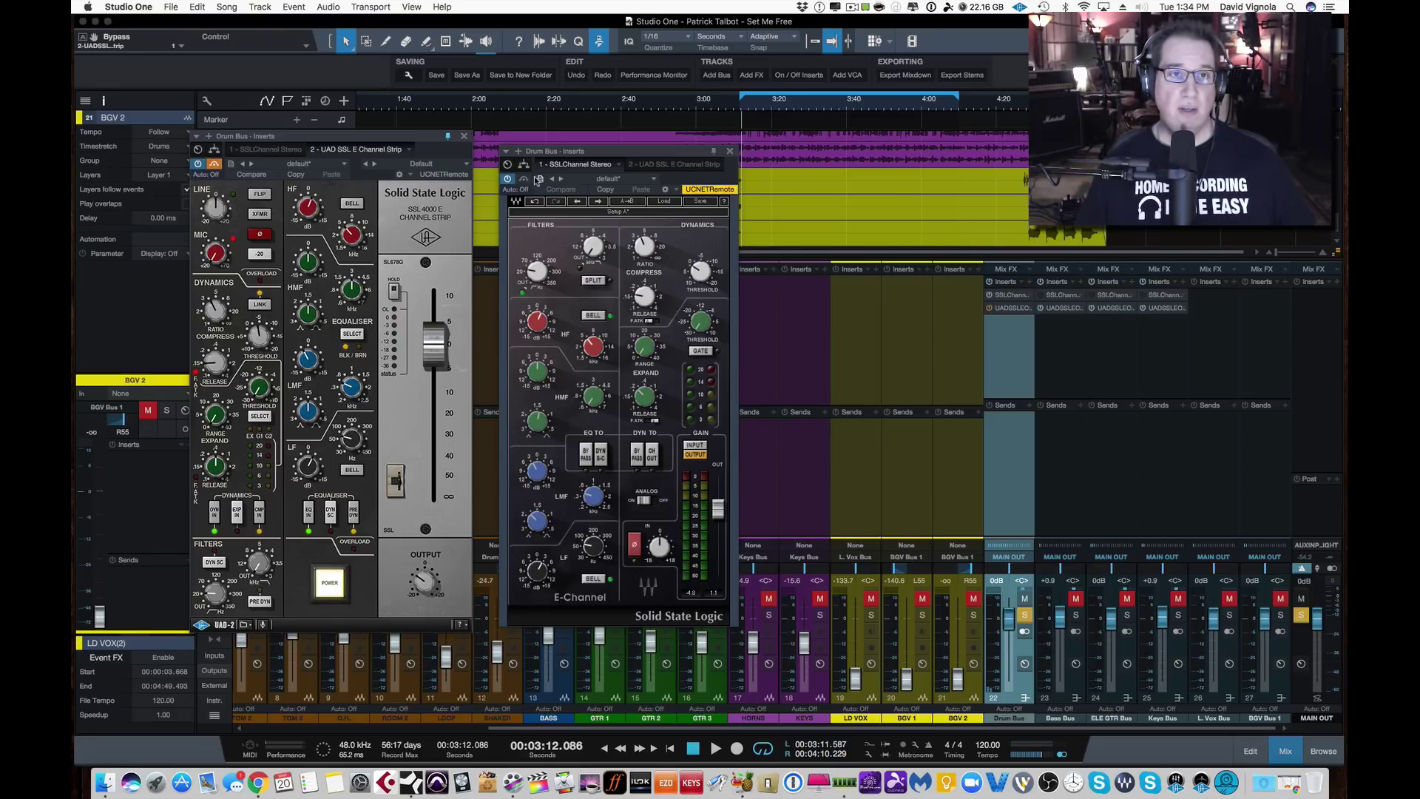
pyautogui.click(524, 180)
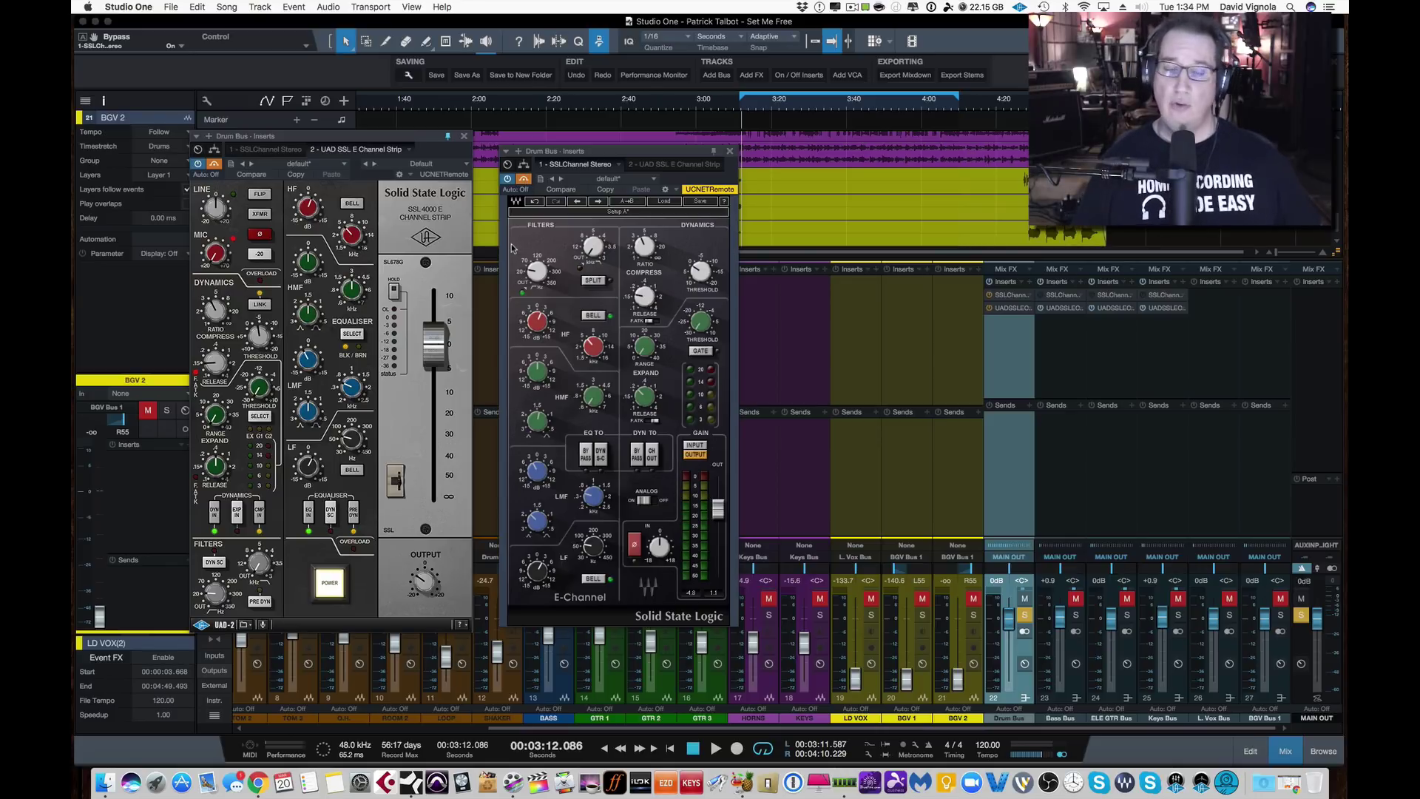
pyautogui.moveTo(539, 152); pyautogui.dragTo(532, 147)
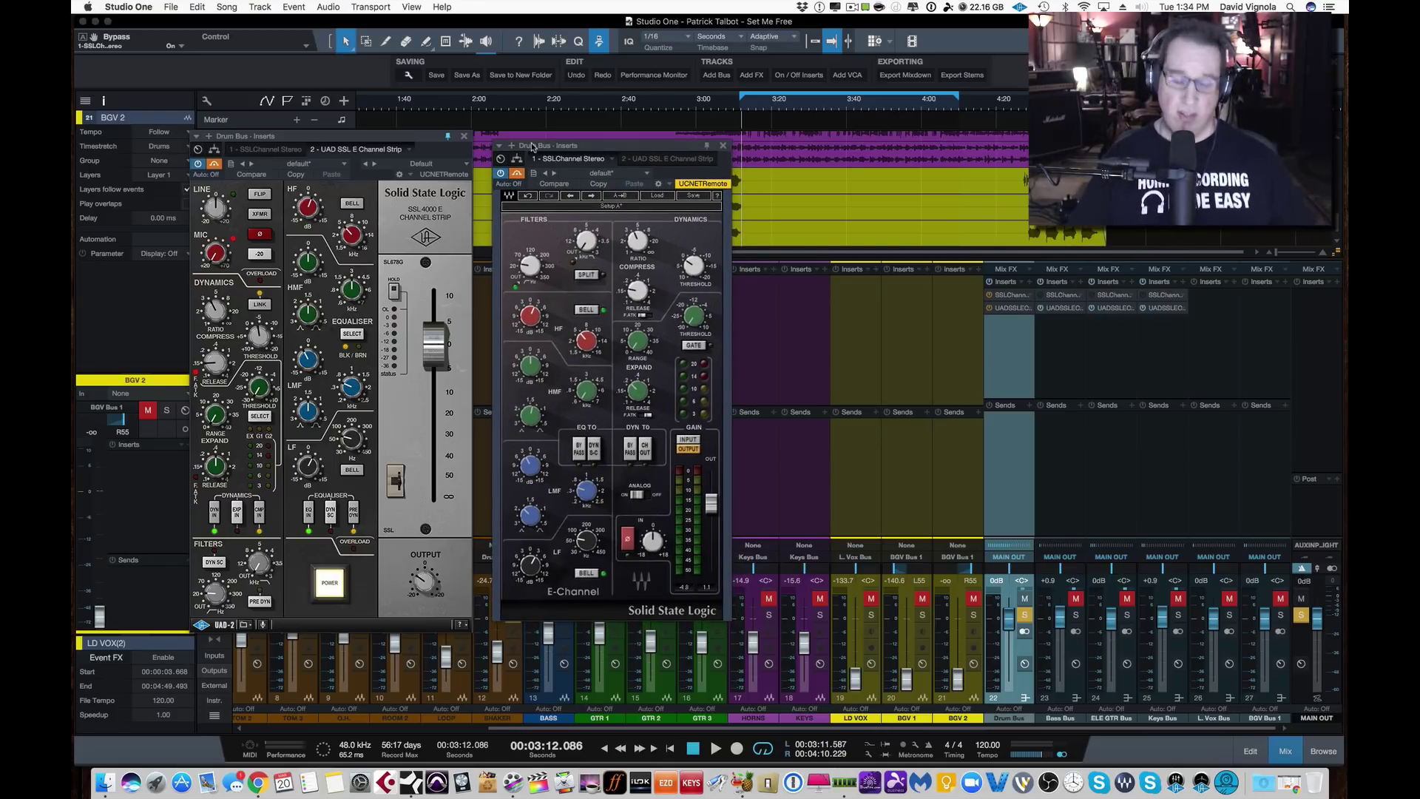
# Play the drums with both strips bypassed and audition the UAD SSL E Channel Strip by toggling its bypass
pyautogui.press('space')
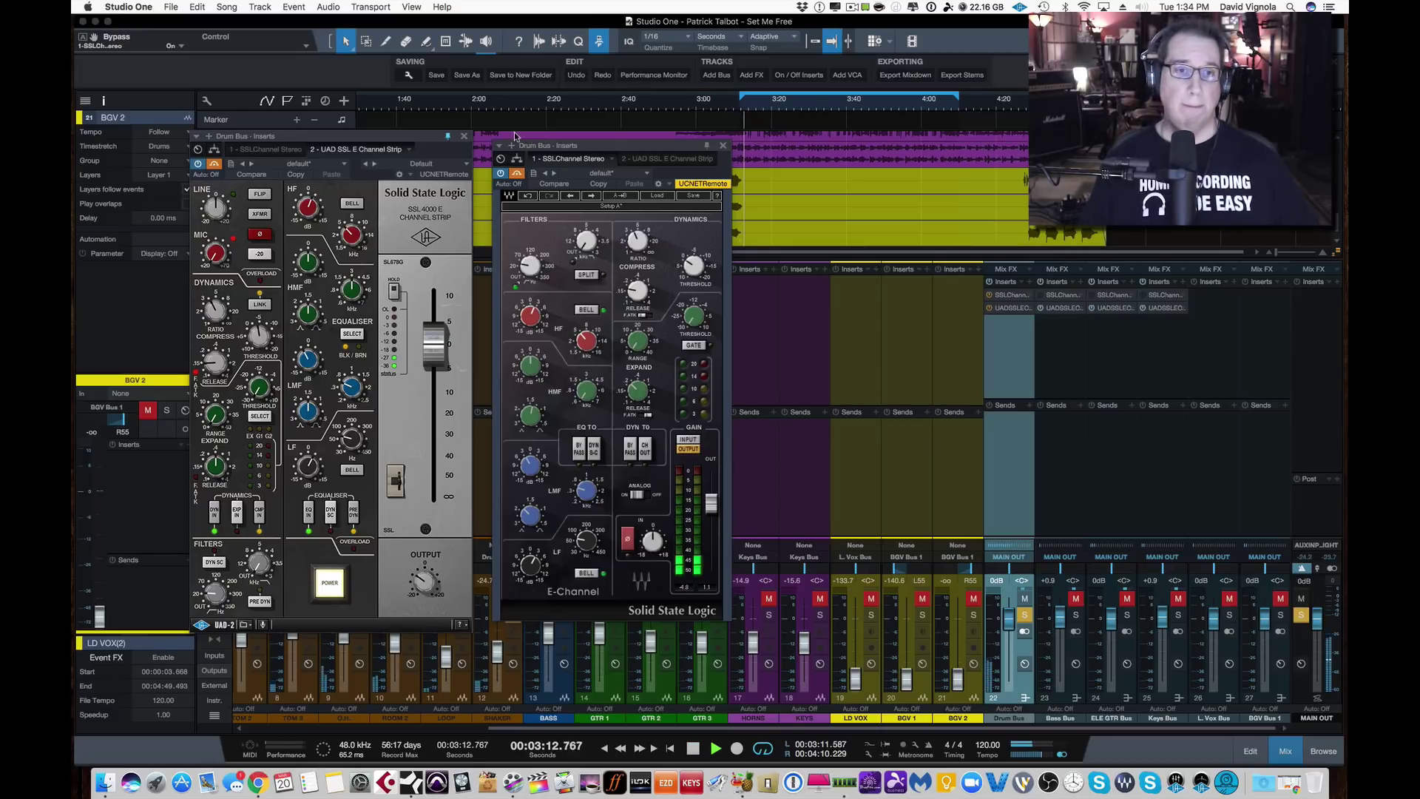
pyautogui.moveTo(541, 145); pyautogui.dragTo(541, 142)
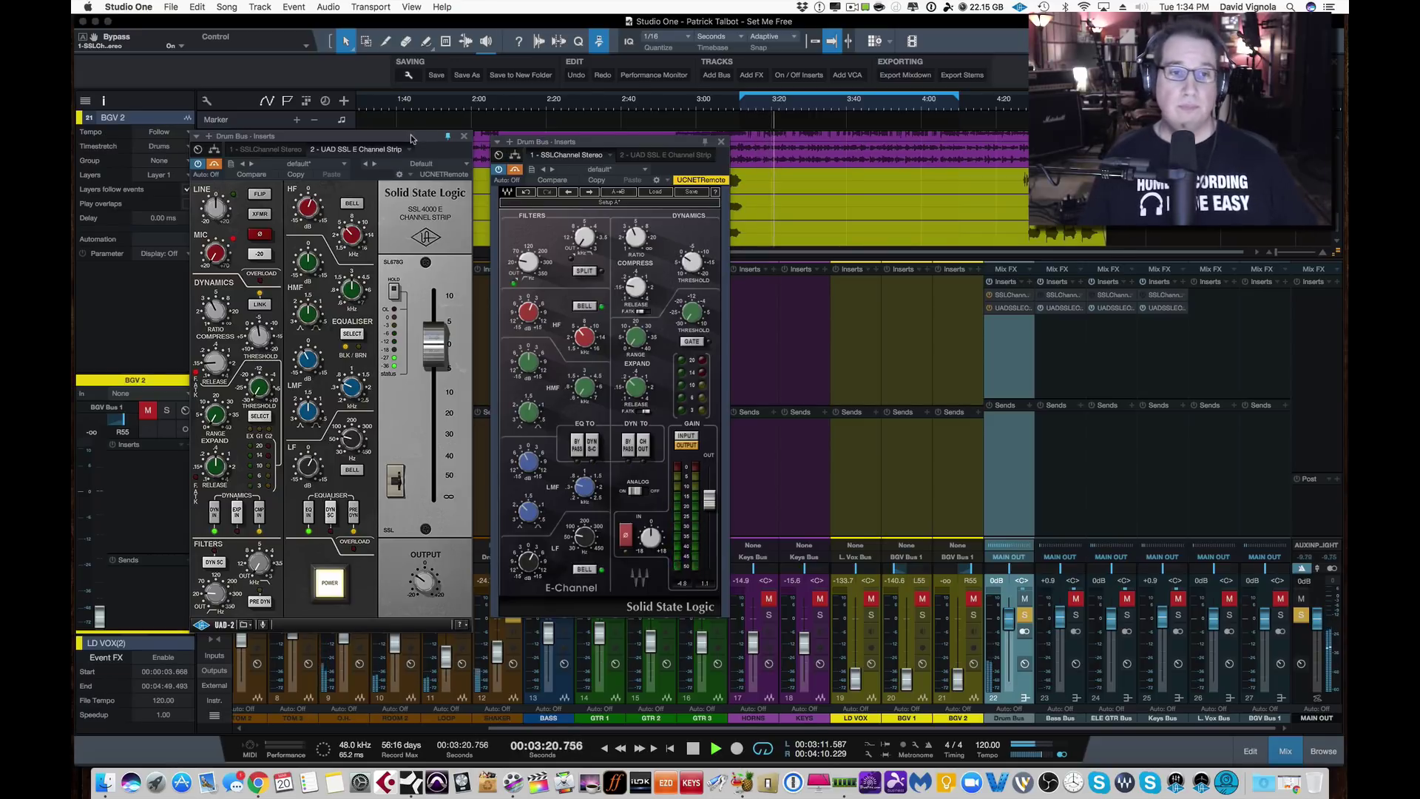
pyautogui.click(215, 168)
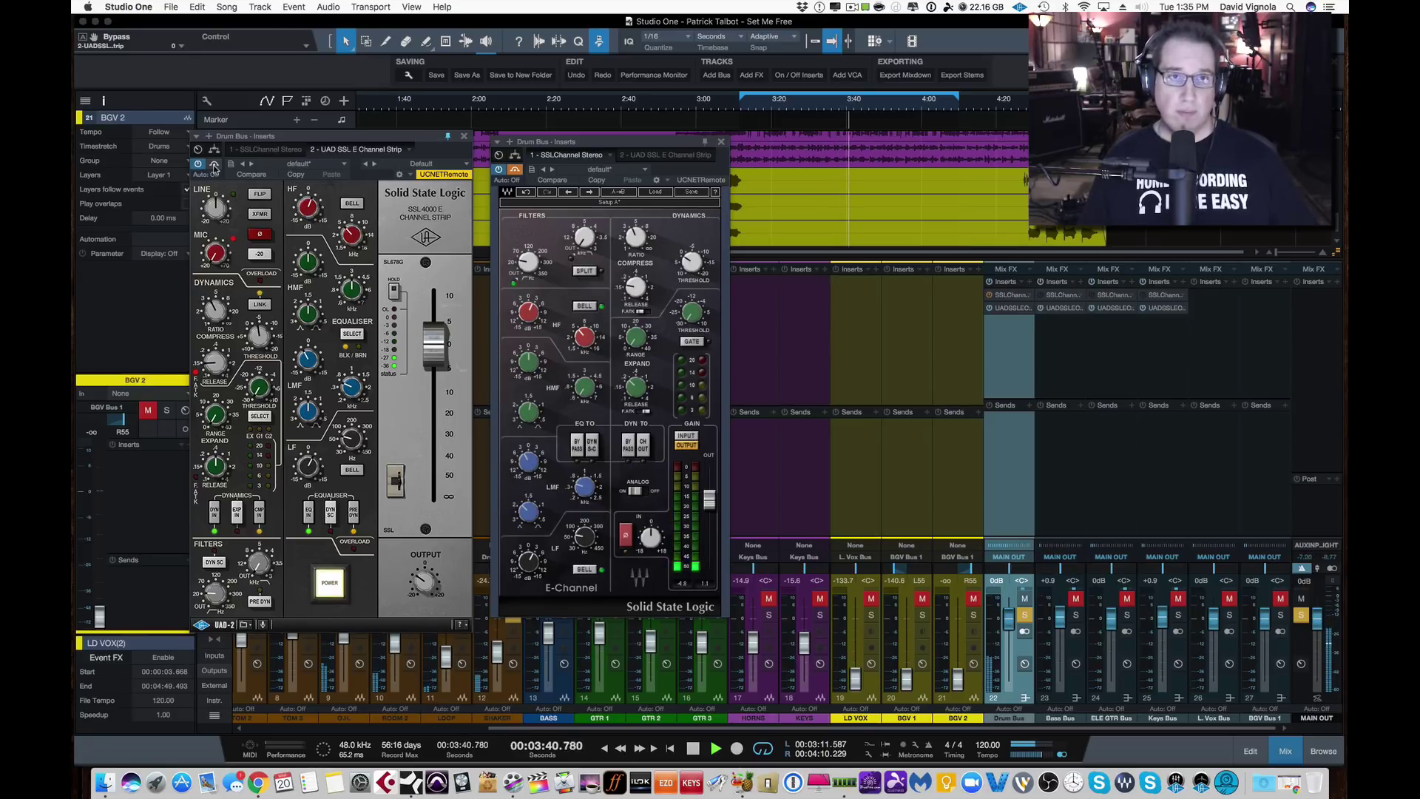
pyautogui.click(213, 166)
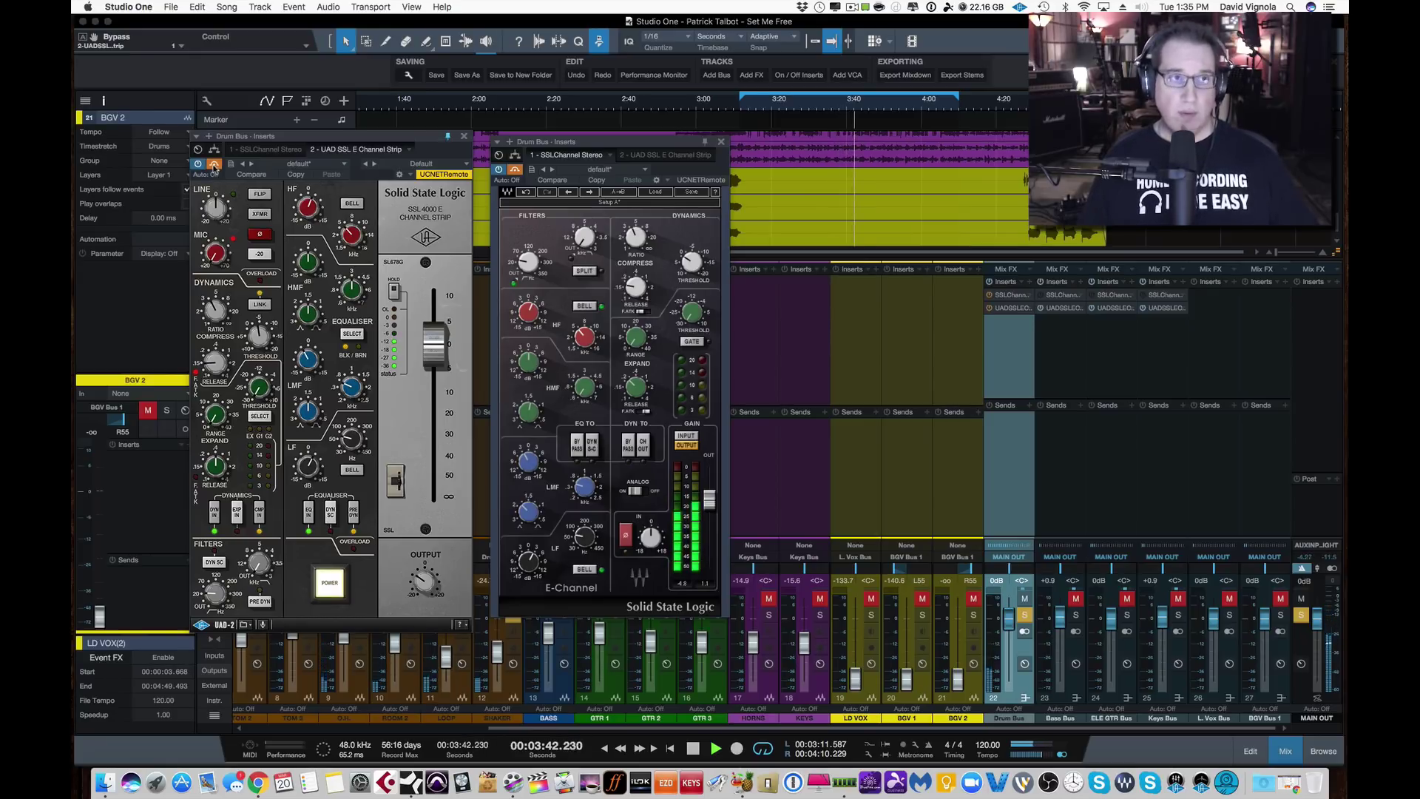
# Audition the SSLChannel Stereo plug-in on the playing drums by toggling its bypass
pyautogui.click(515, 171)
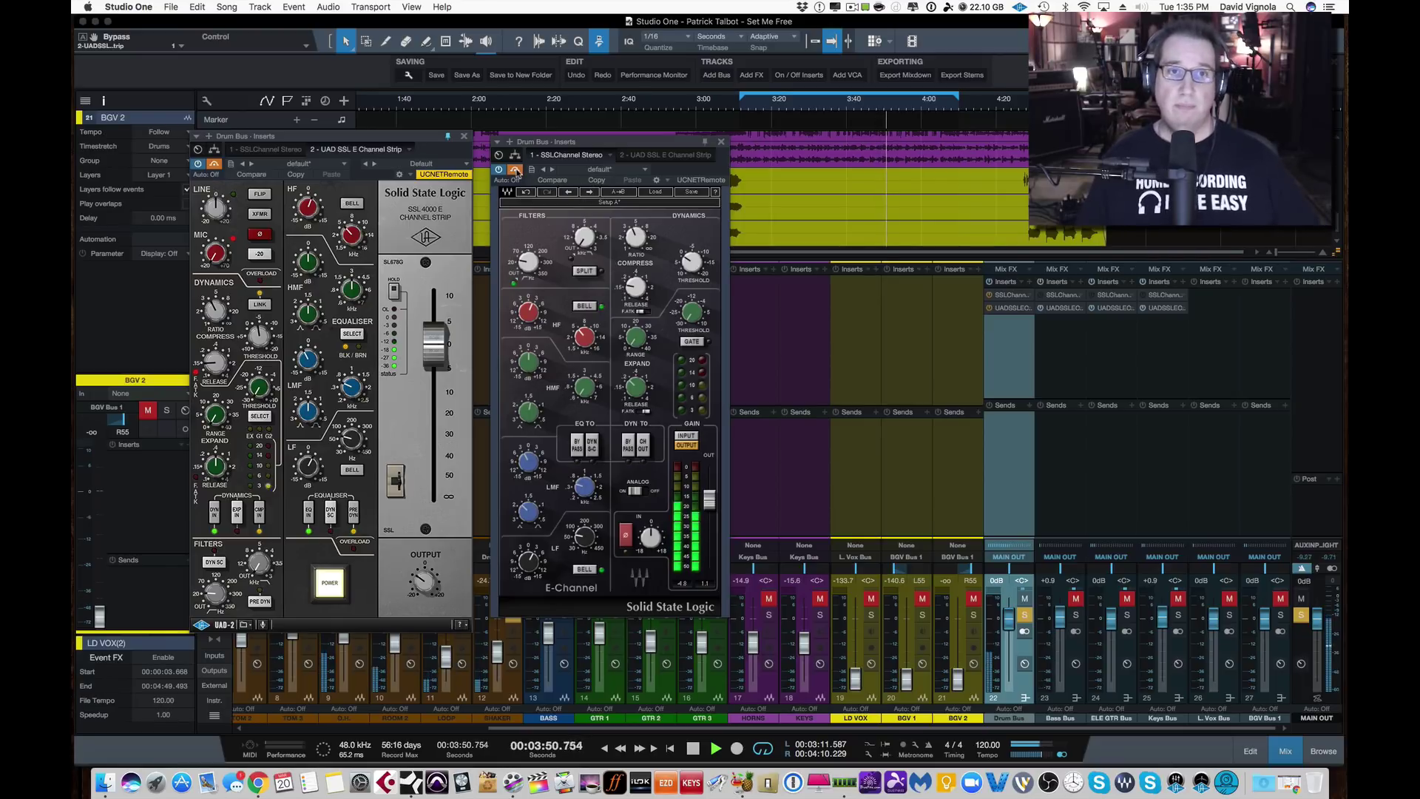
pyautogui.click(515, 170)
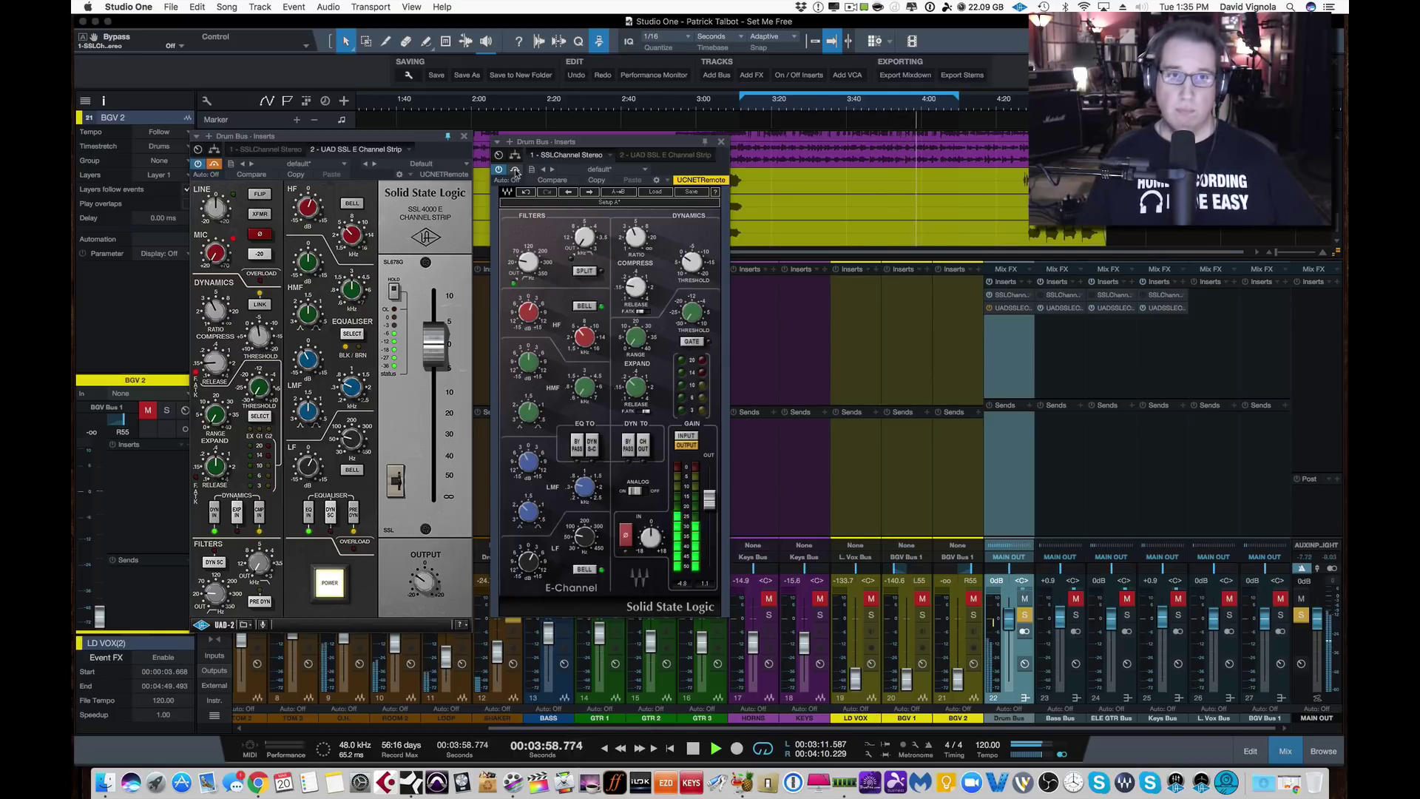
pyautogui.click(516, 170)
# Engage the UAD SSL E Channel Strip again, listen to the drums through it and stop playback
pyautogui.click(213, 164)
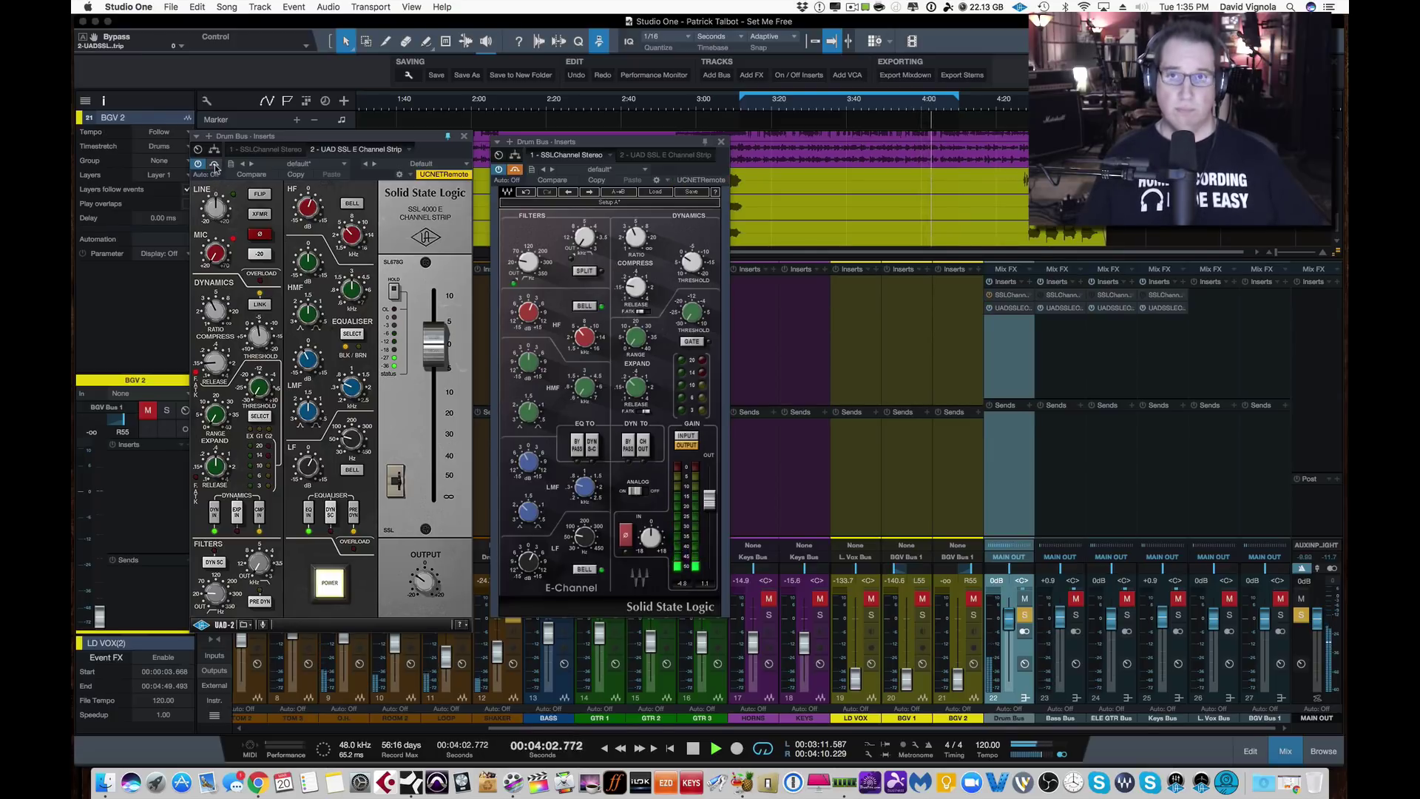
pyautogui.moveTo(252, 136); pyautogui.dragTo(254, 141)
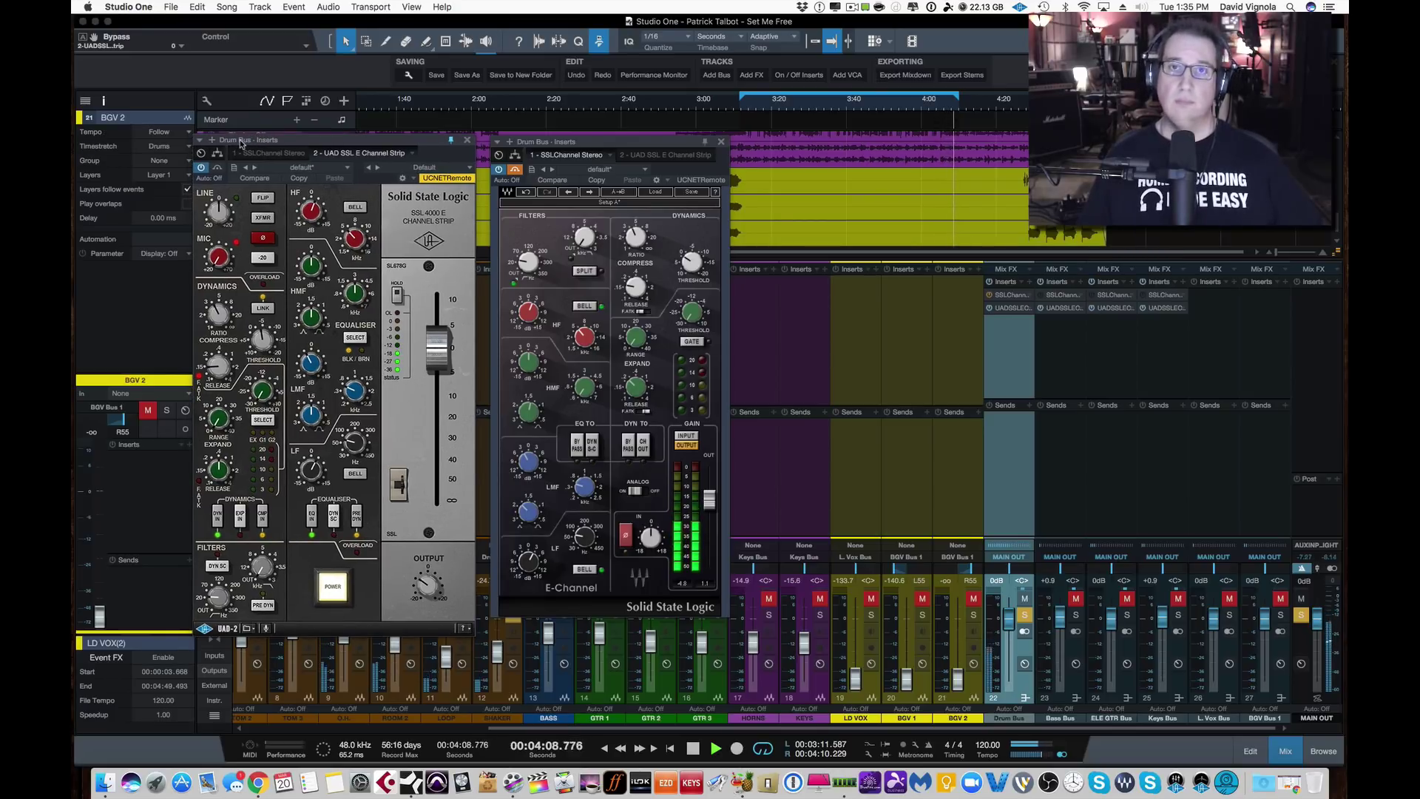
pyautogui.press('space')
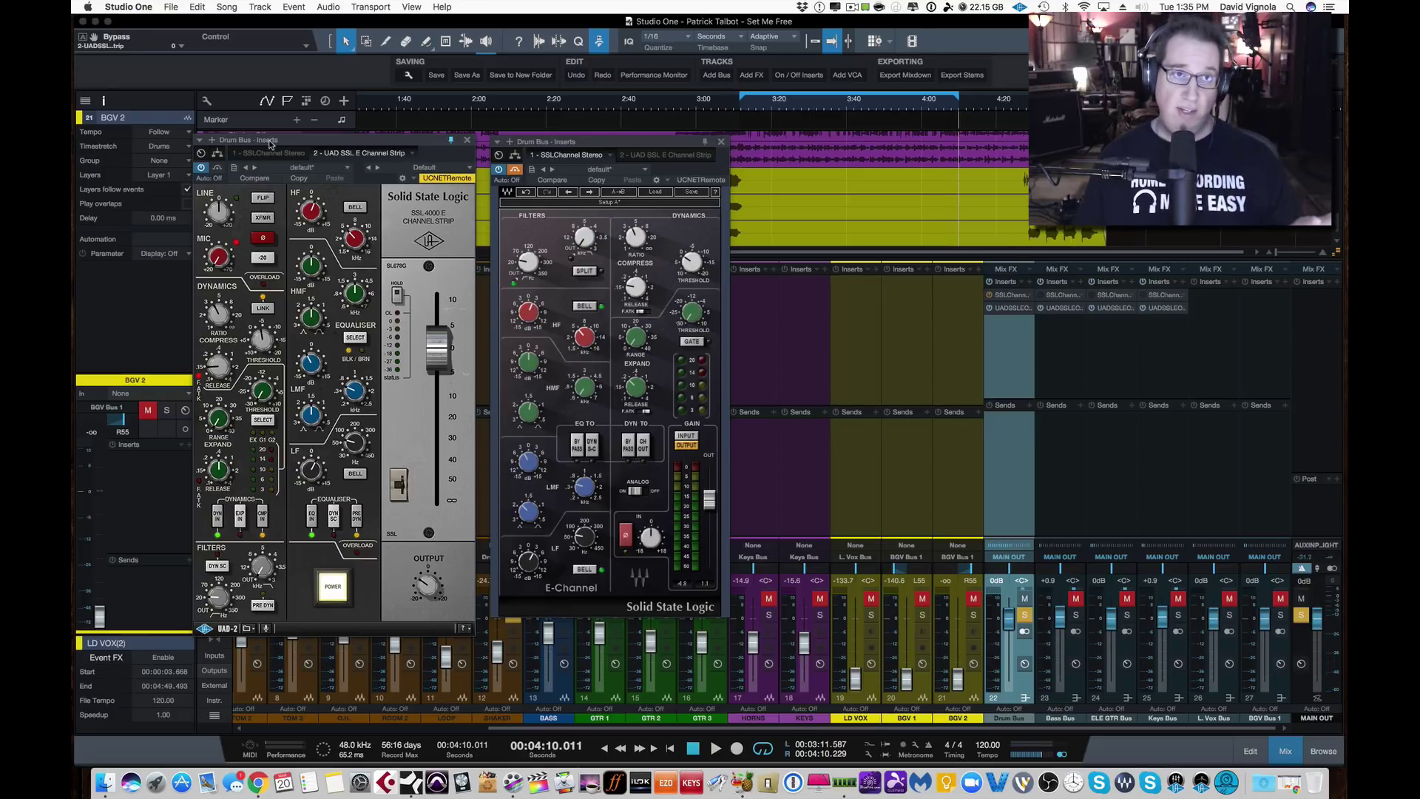
# Restart playback of the looped drum section through the engaged UAD SSL E Channel Strip
pyautogui.moveTo(270, 142); pyautogui.dragTo(272, 140)
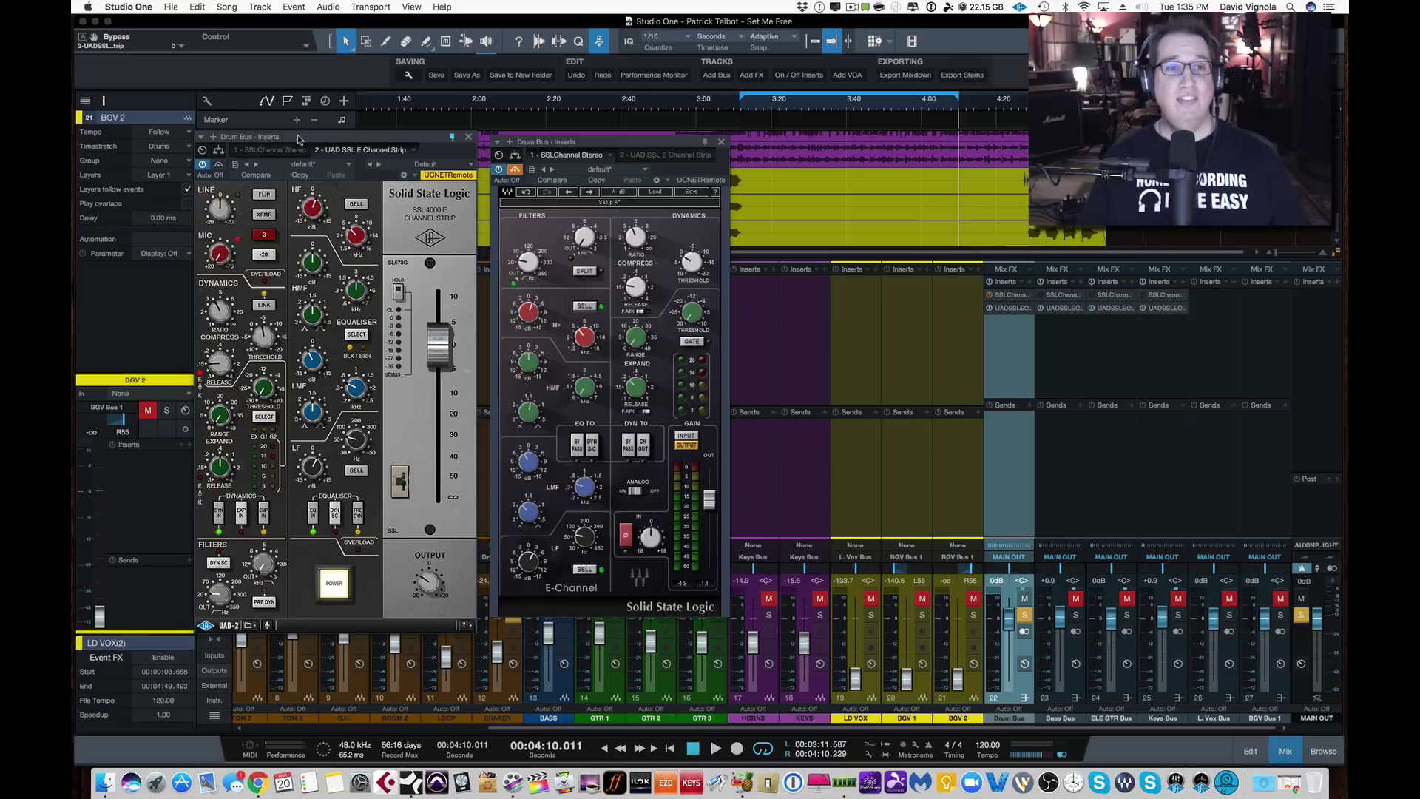
pyautogui.moveTo(299, 136); pyautogui.dragTo(301, 134)
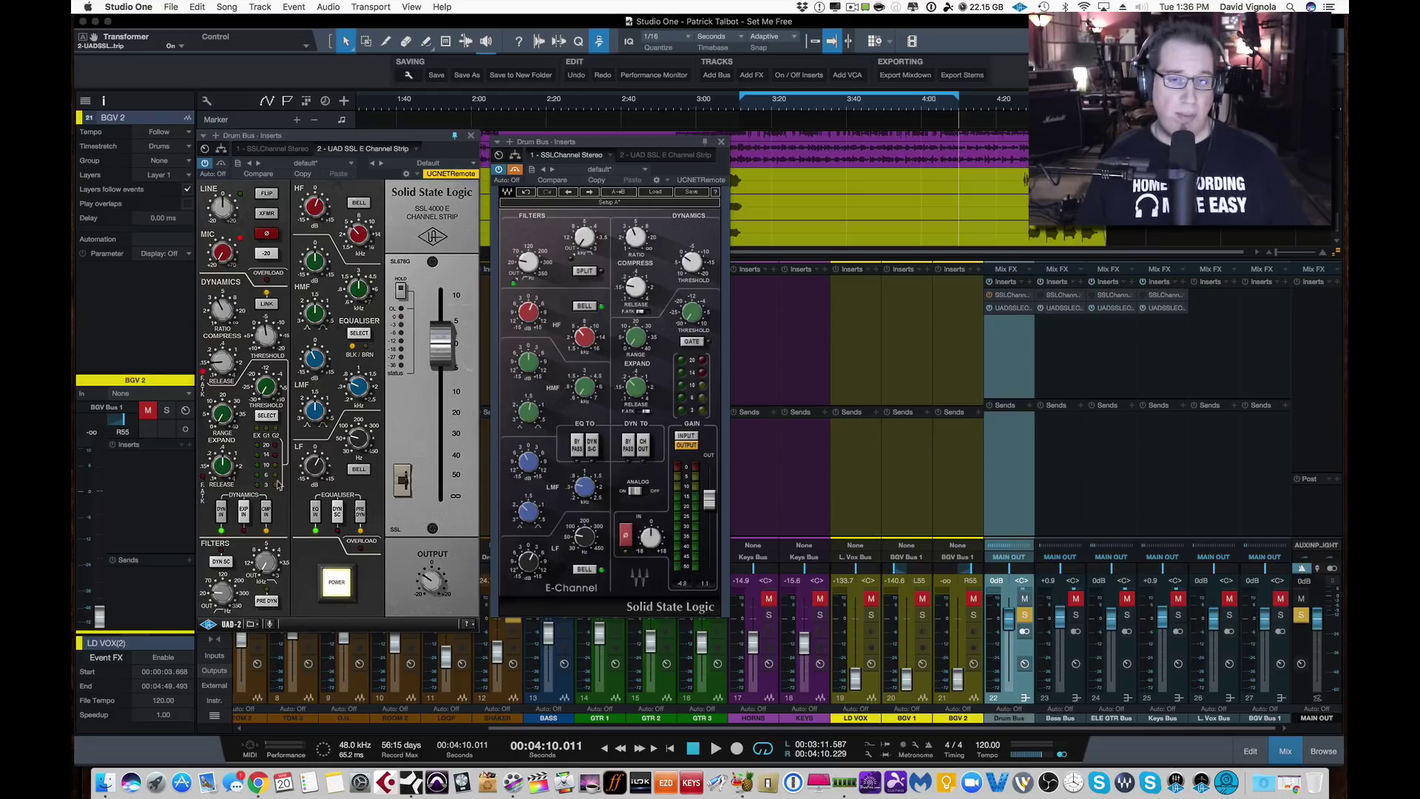
pyautogui.press('space')
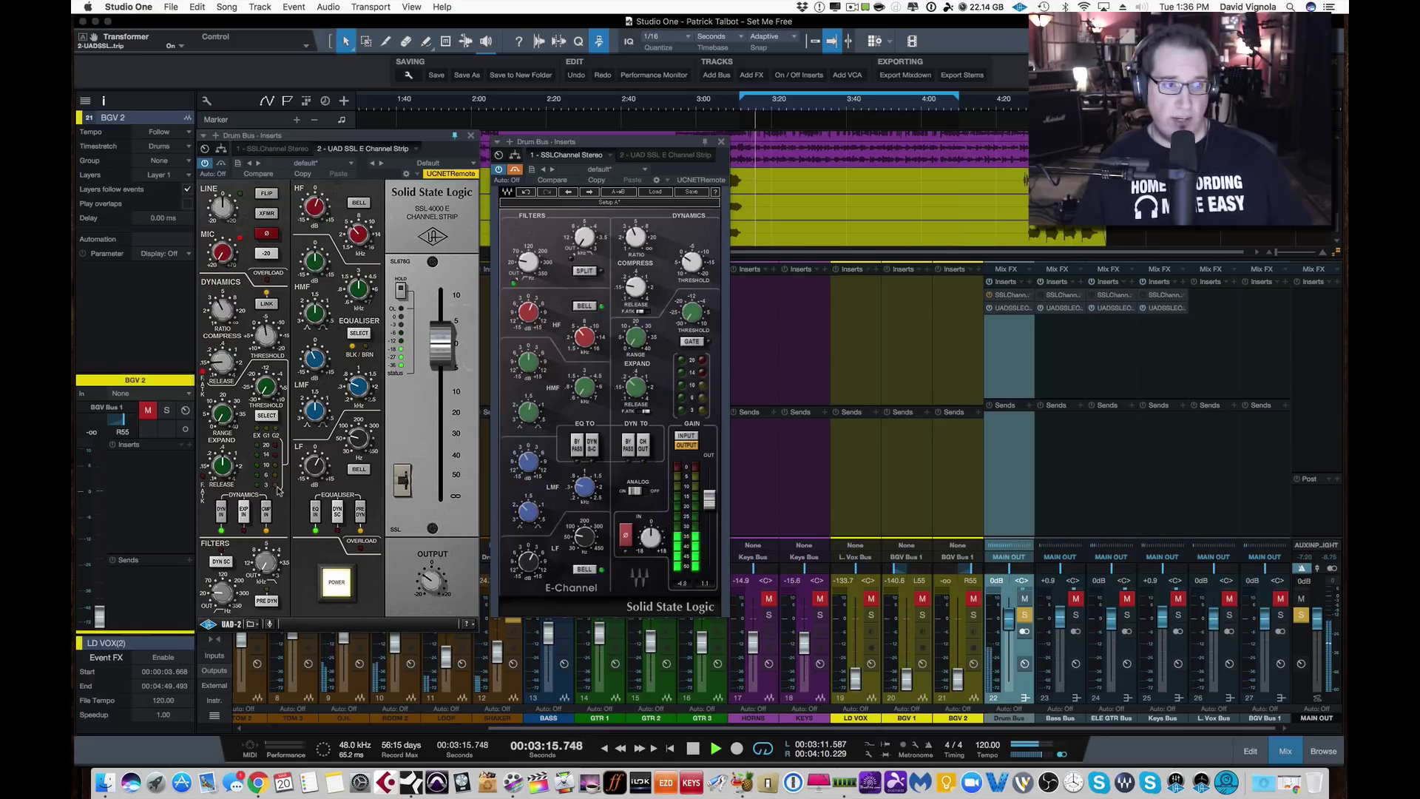
# Stop playback and demonstrate switching from the UAD strip to the SSLChannel Stereo plug-in and back using their bypasses
pyautogui.press('space')
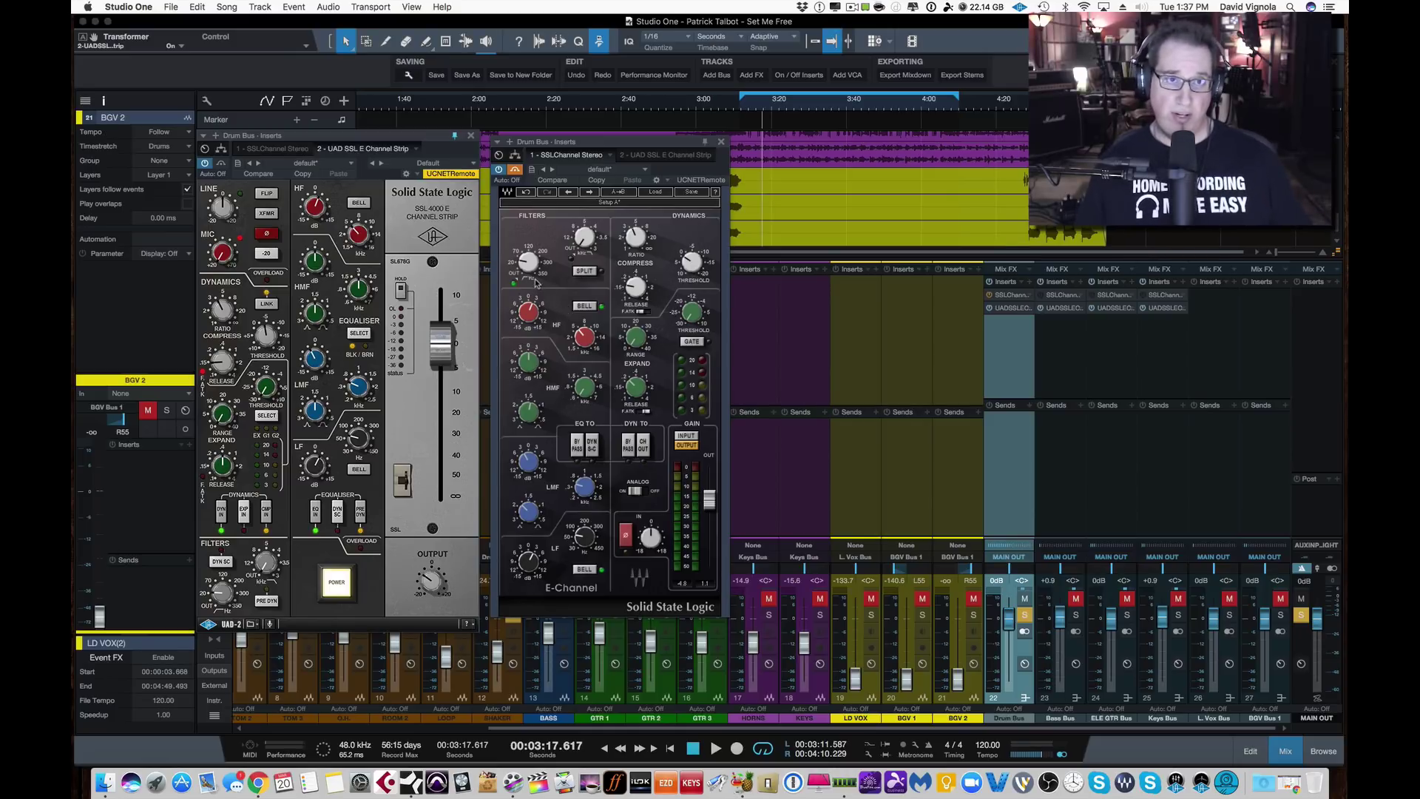
pyautogui.moveTo(529, 273)
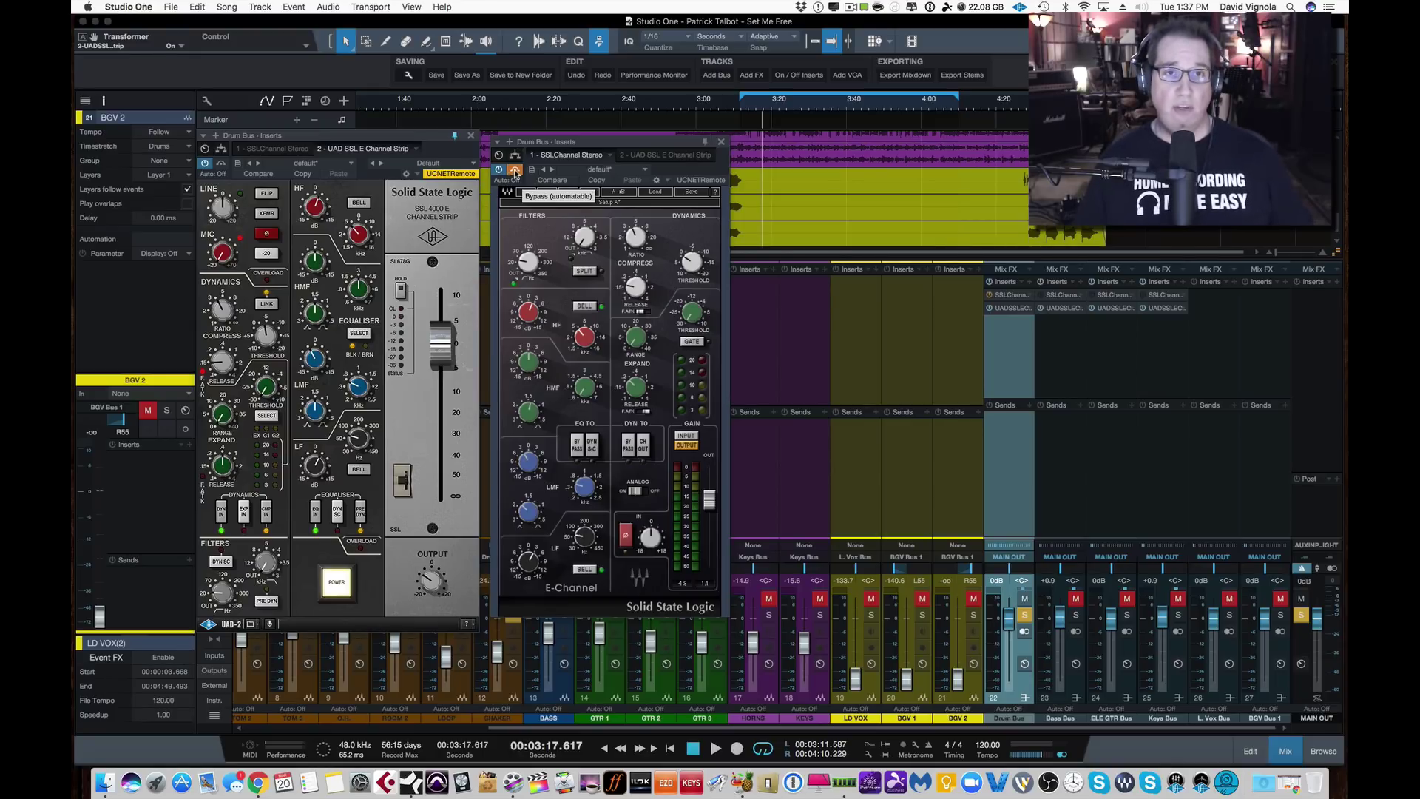
pyautogui.click(220, 165)
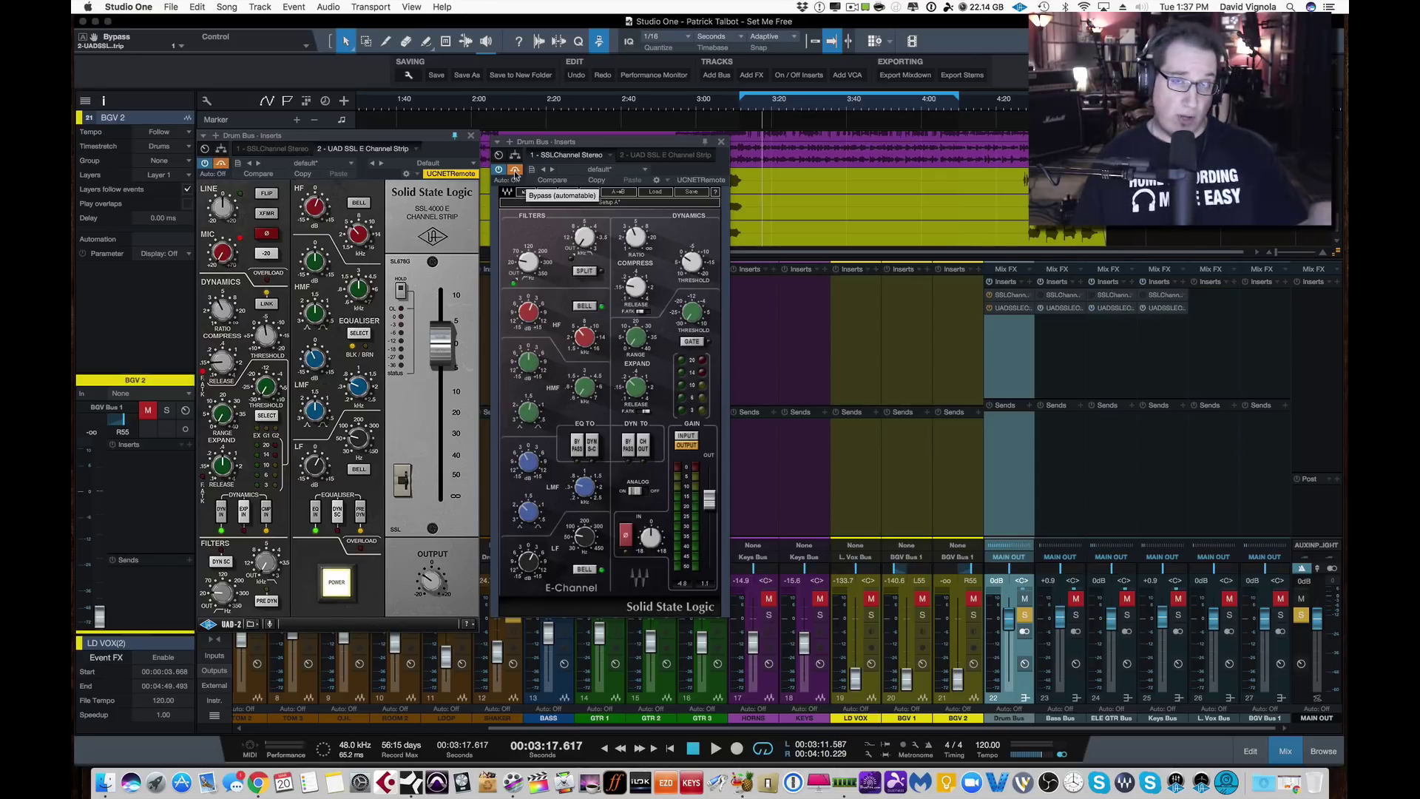
pyautogui.click(516, 170)
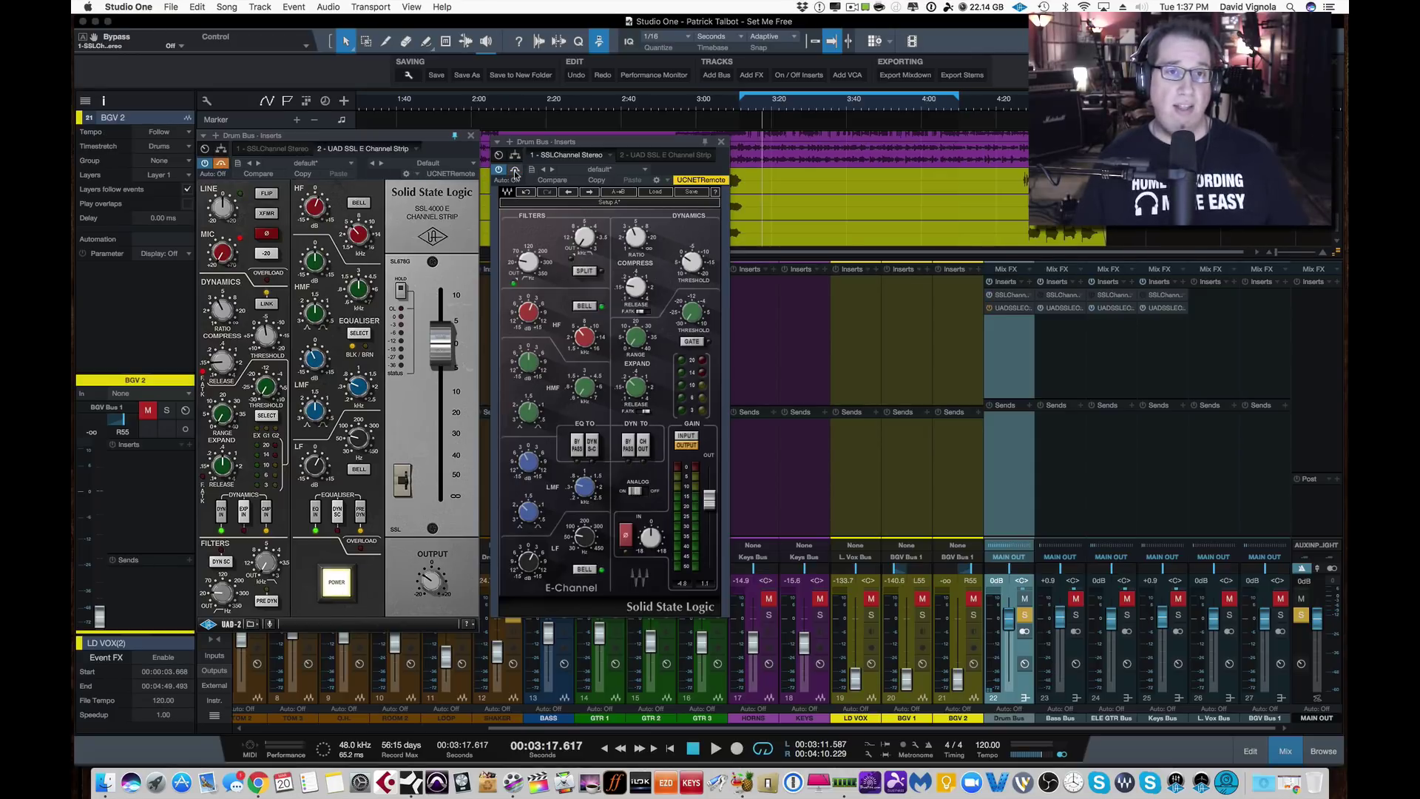
pyautogui.click(515, 170)
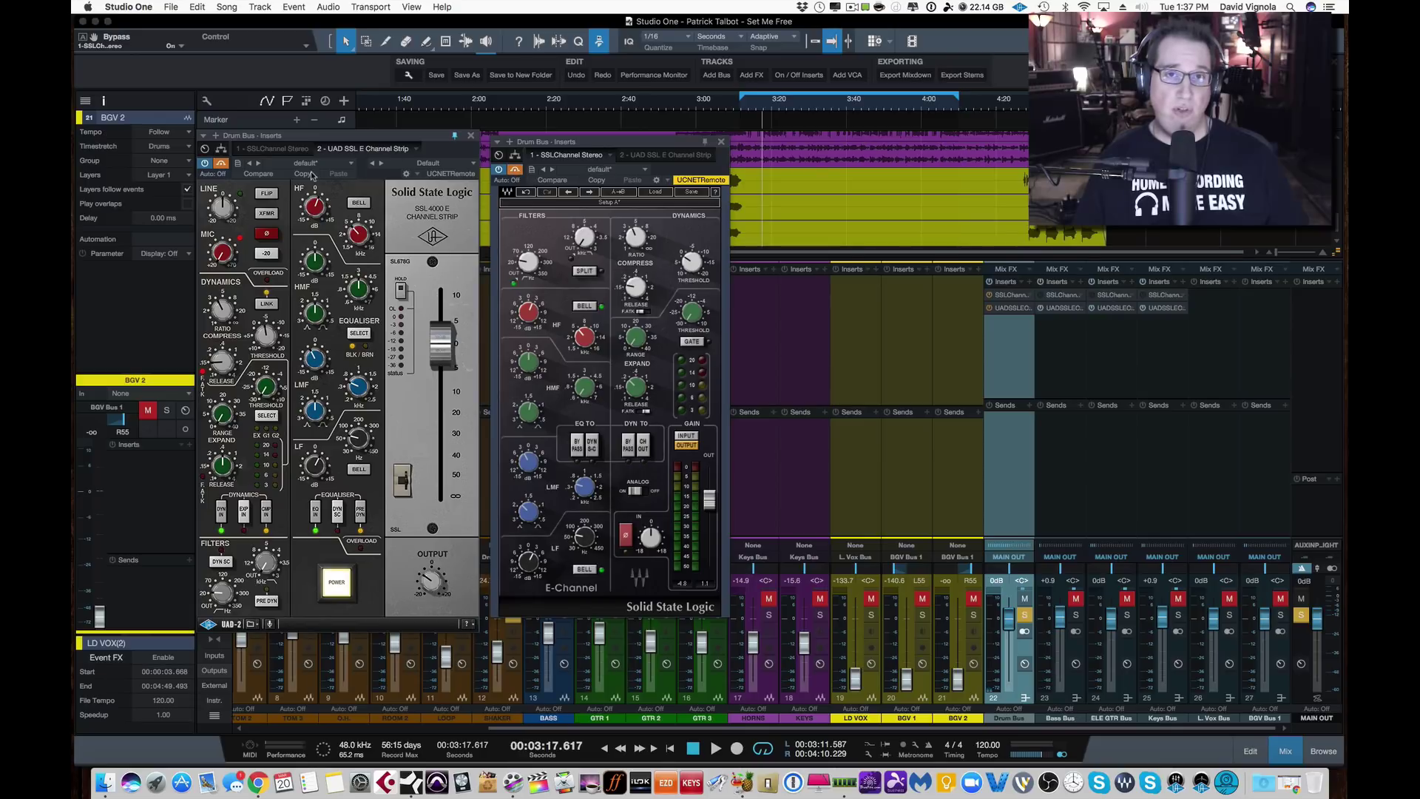
pyautogui.click(221, 164)
# Play the drums and compare the UAD strip with SSLChannel Stereo by engaging one while bypassing the other
pyautogui.press('space')
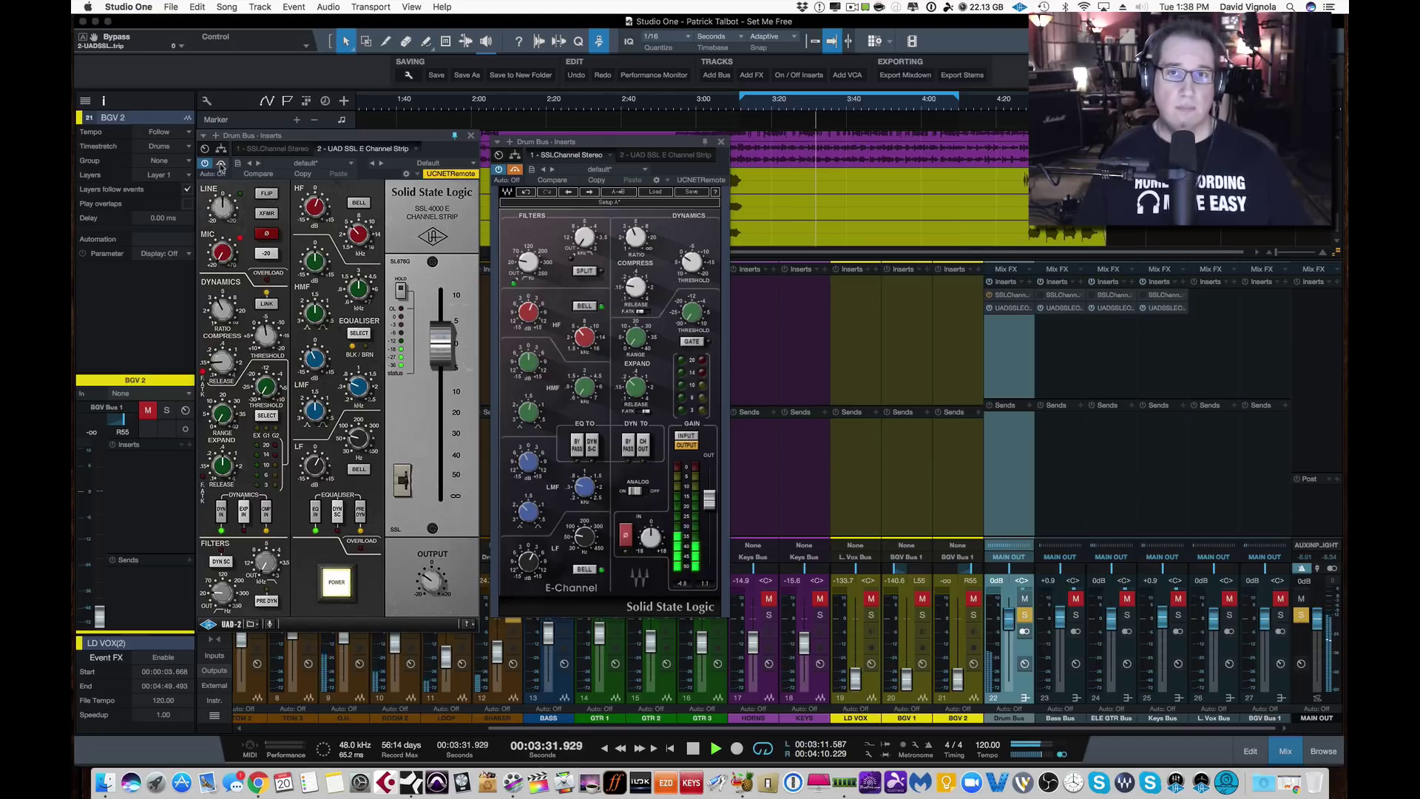
pyautogui.click(220, 165)
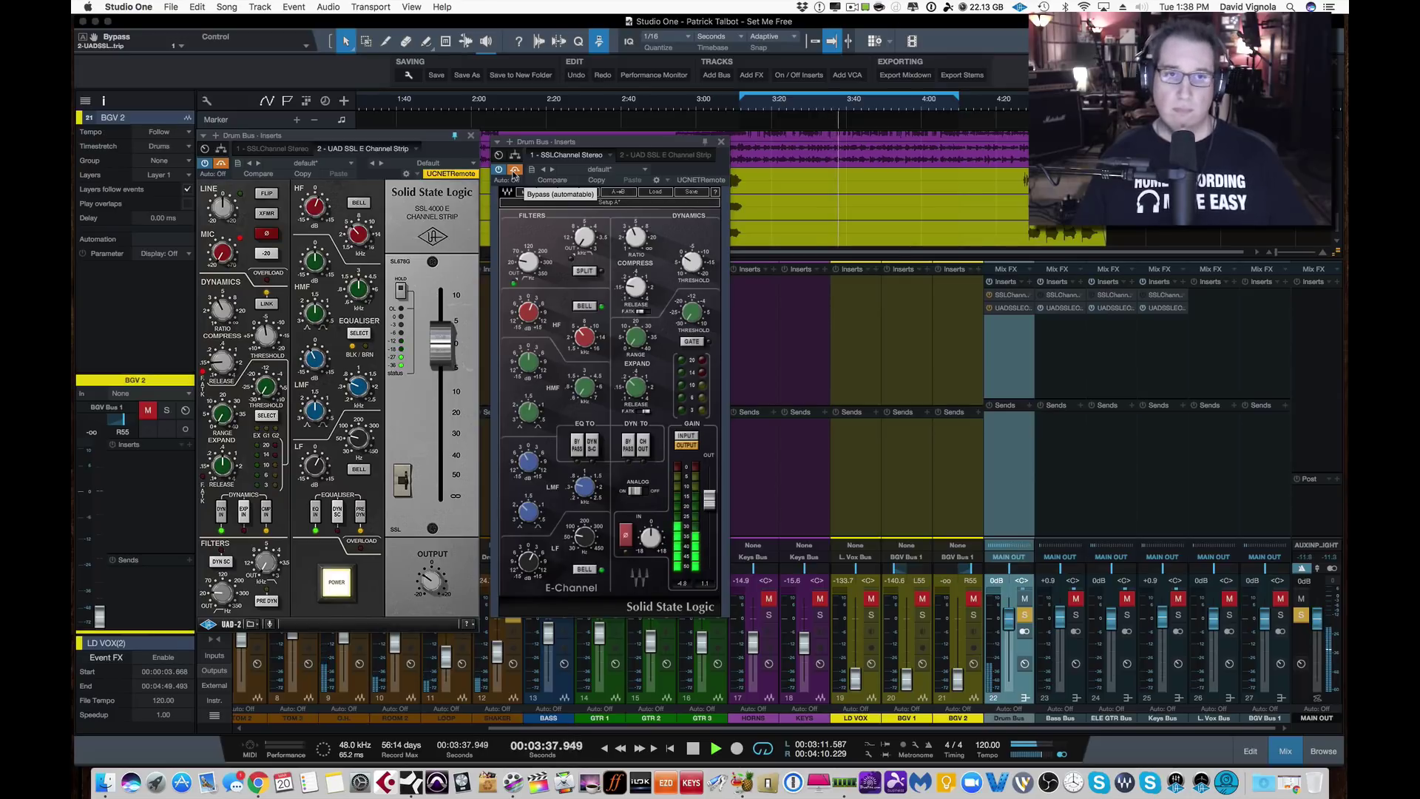
pyautogui.click(514, 172)
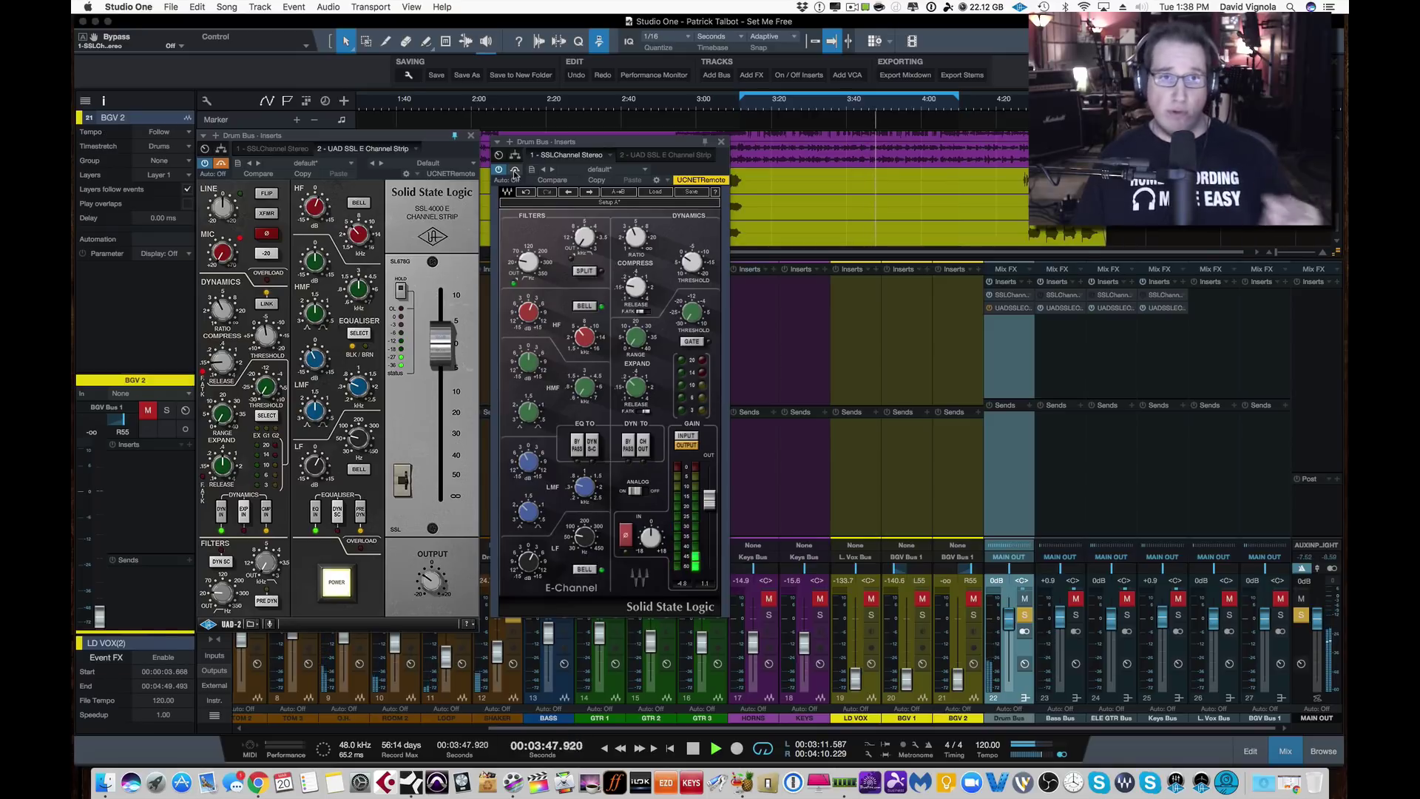
pyautogui.click(516, 171)
pyautogui.click(224, 163)
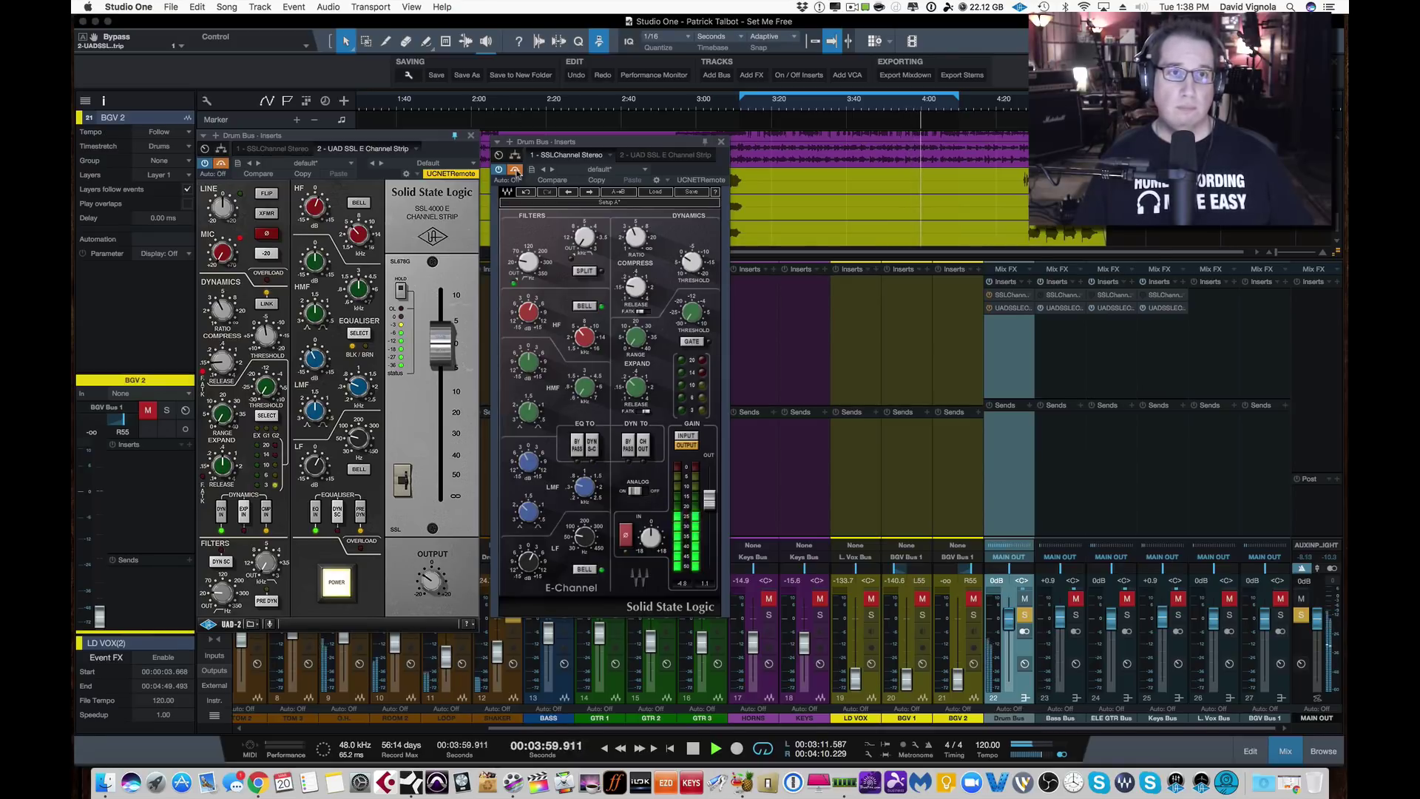
# Audition SSLChannel Stereo on the drums once more, switch back to the UAD strip and stop playback
pyautogui.click(516, 171)
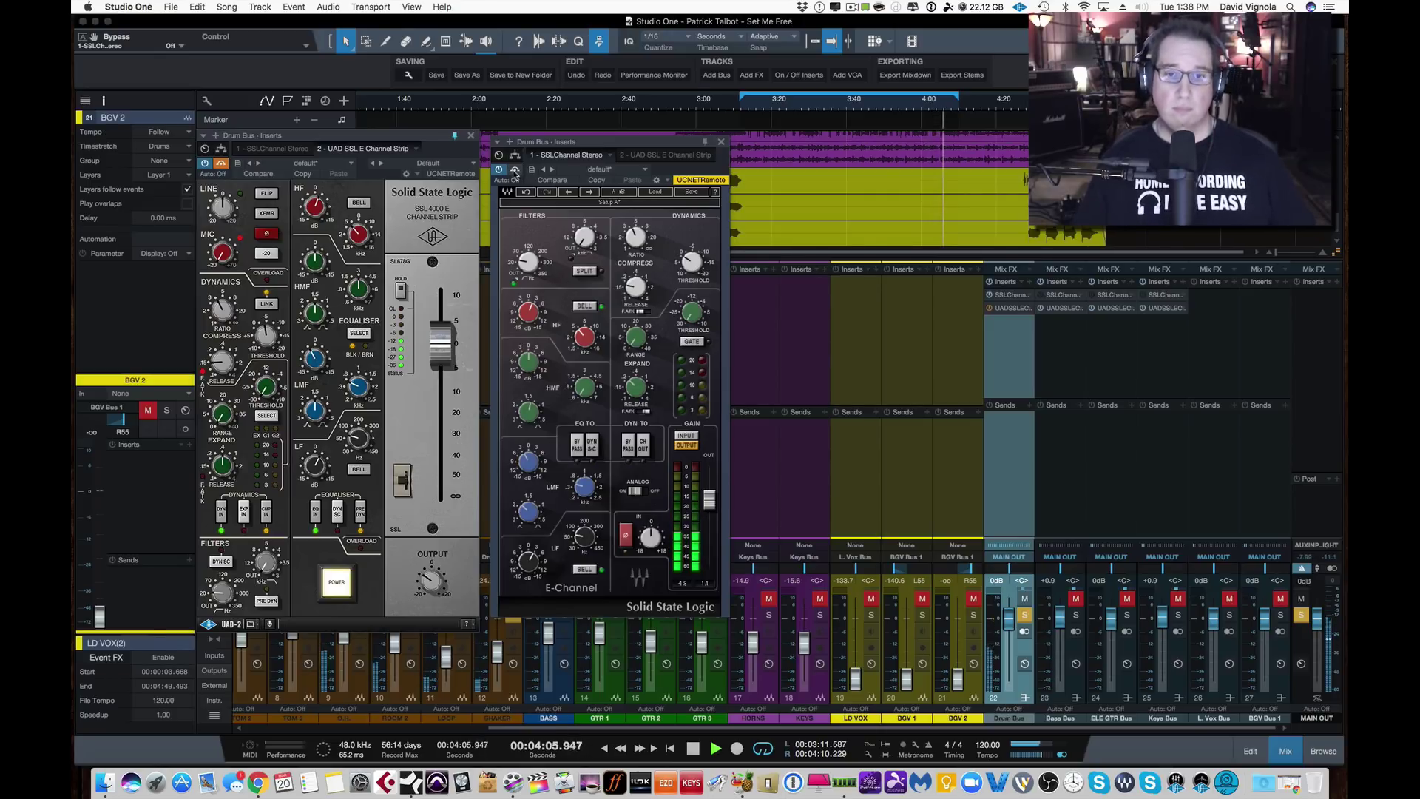
pyautogui.click(514, 170)
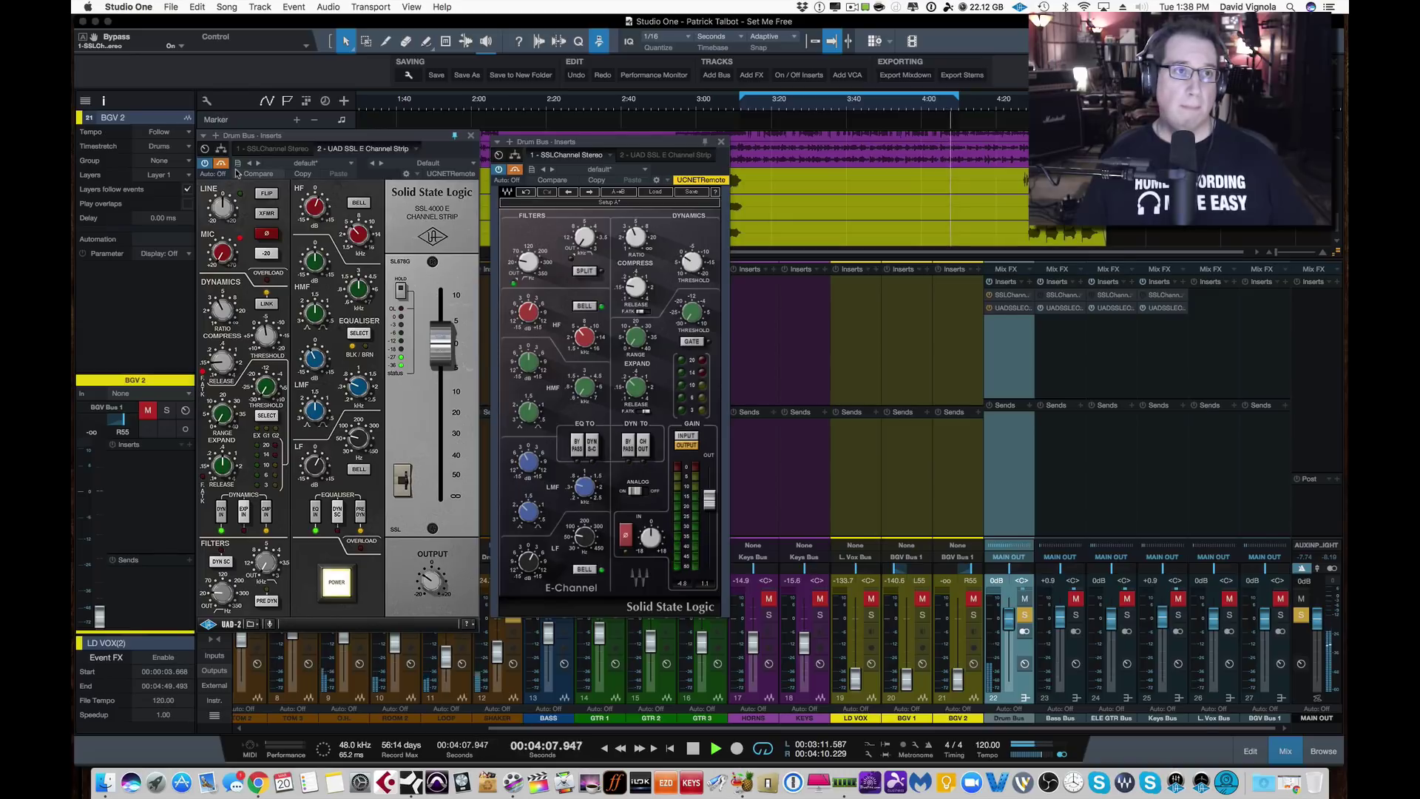
pyautogui.click(222, 164)
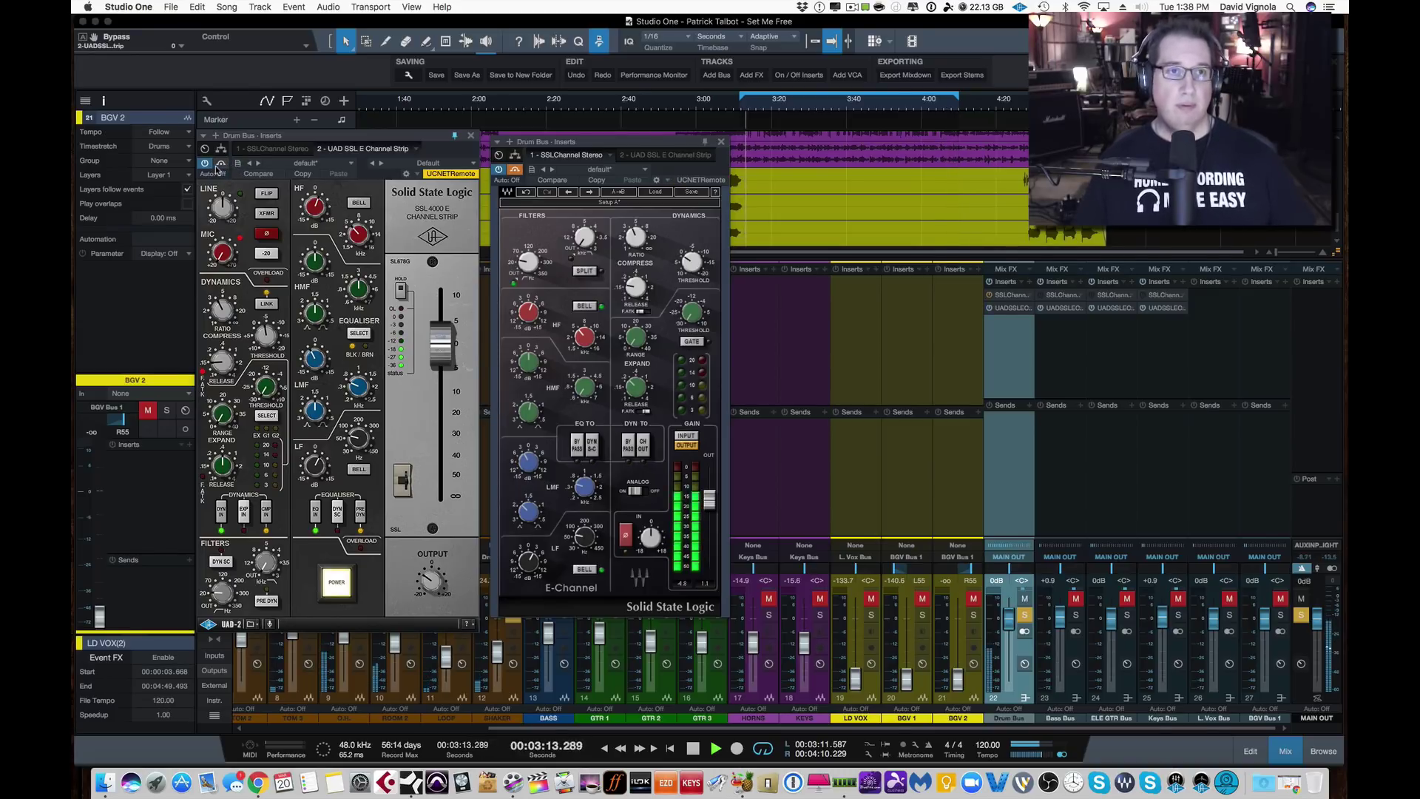
pyautogui.press('space')
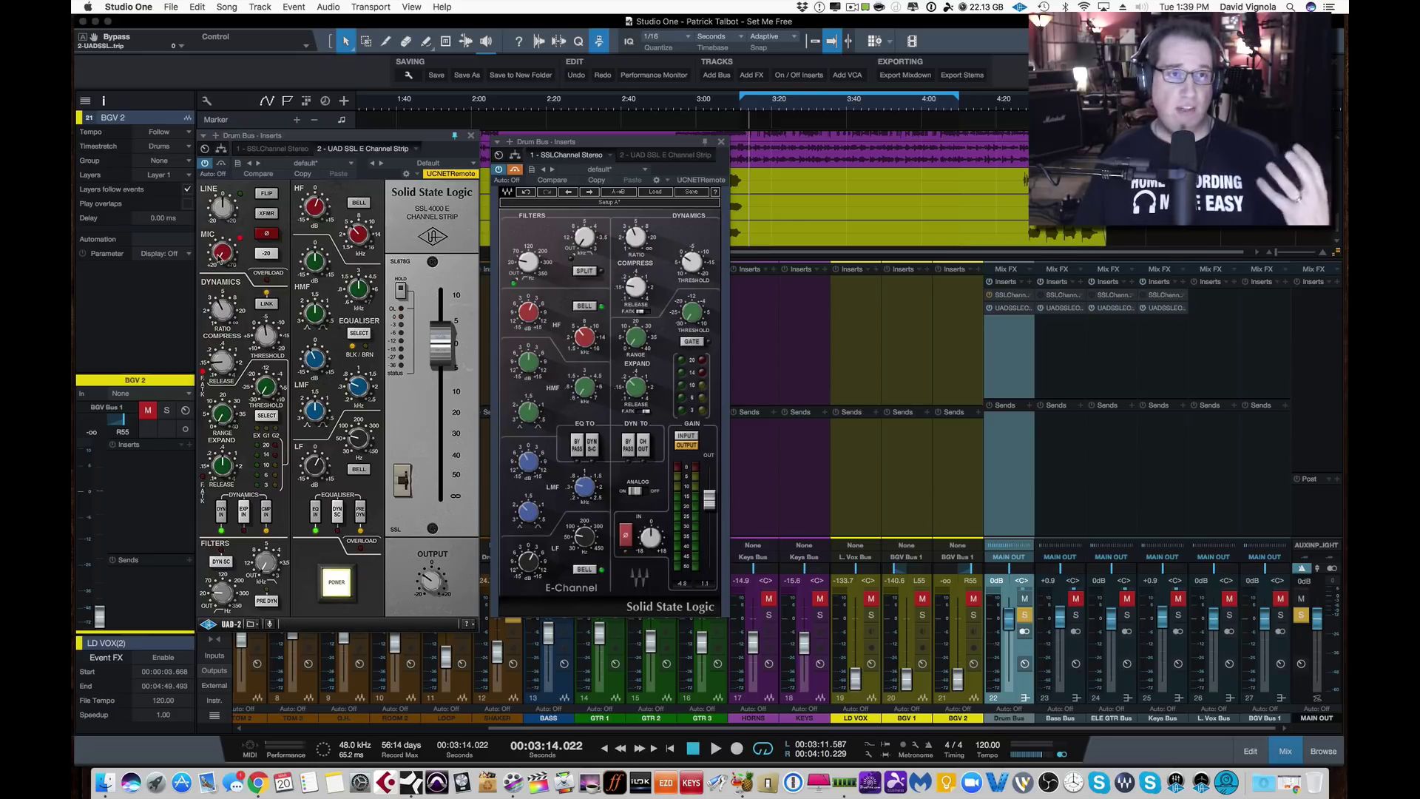
# Close the SSLChannel Stereo and UAD SSL E Channel Strip windows of the Drum Bus
pyautogui.click(515, 169)
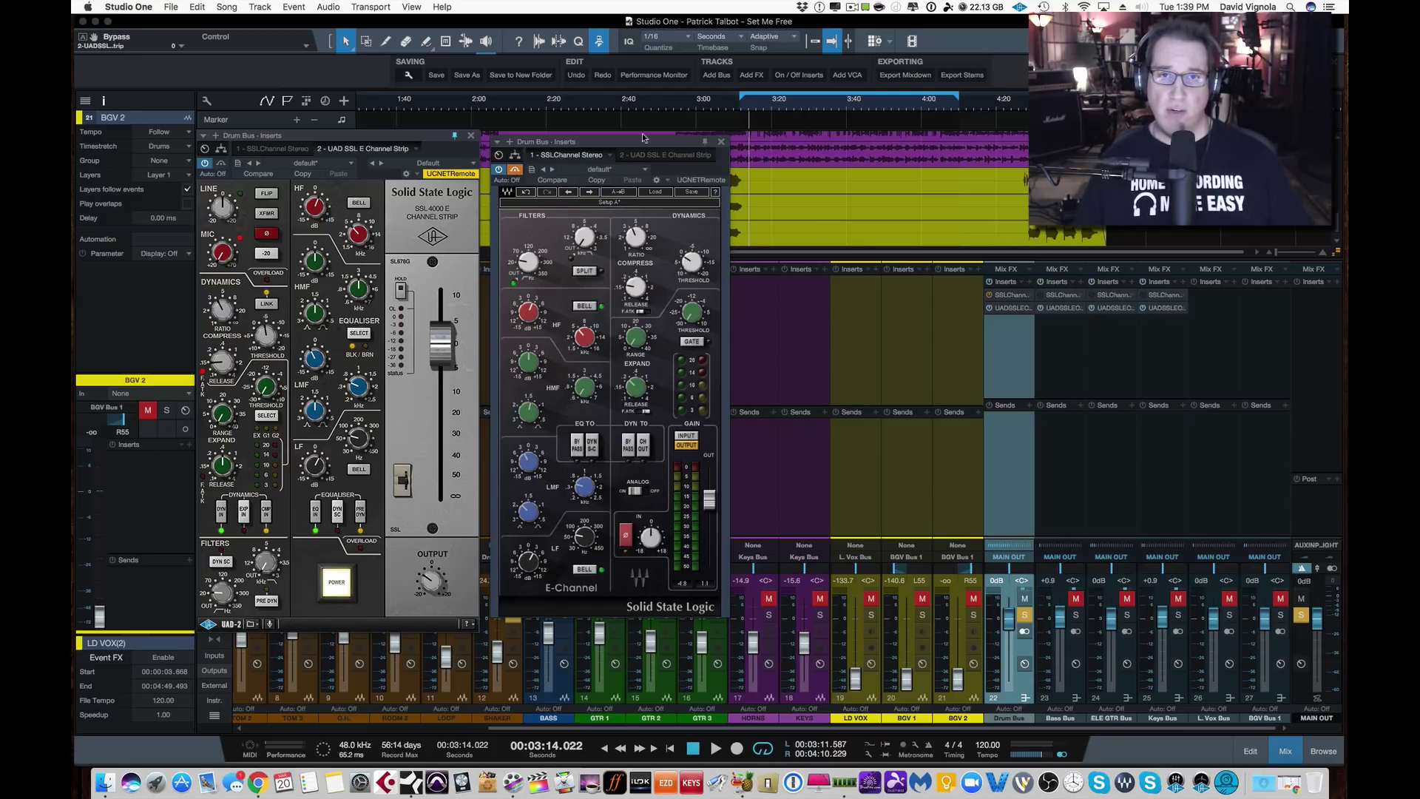
pyautogui.click(719, 143)
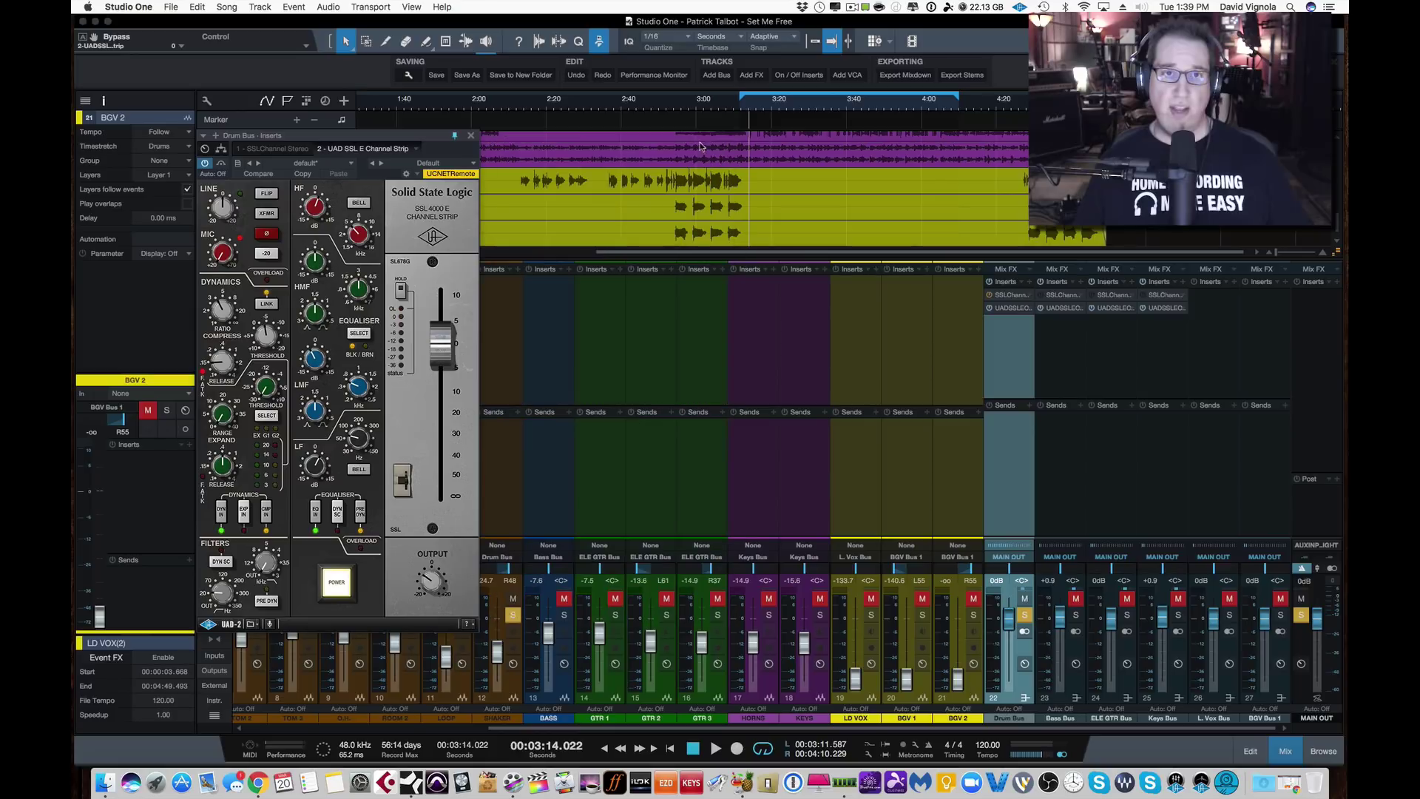
pyautogui.click(471, 137)
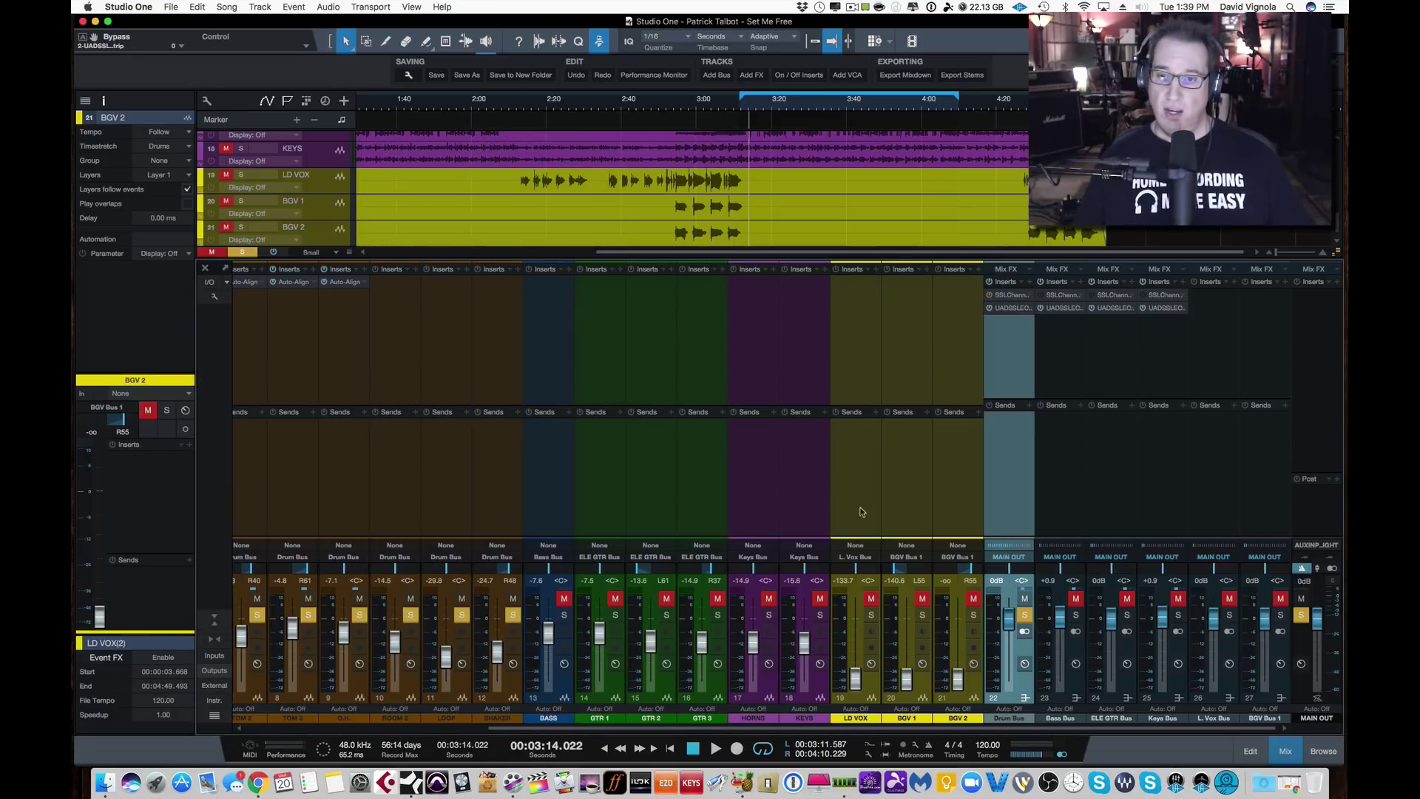
# Mute the Drum Bus, then unmute and solo the Bass Bus and start playback
pyautogui.click(1025, 600)
pyautogui.click(1075, 599)
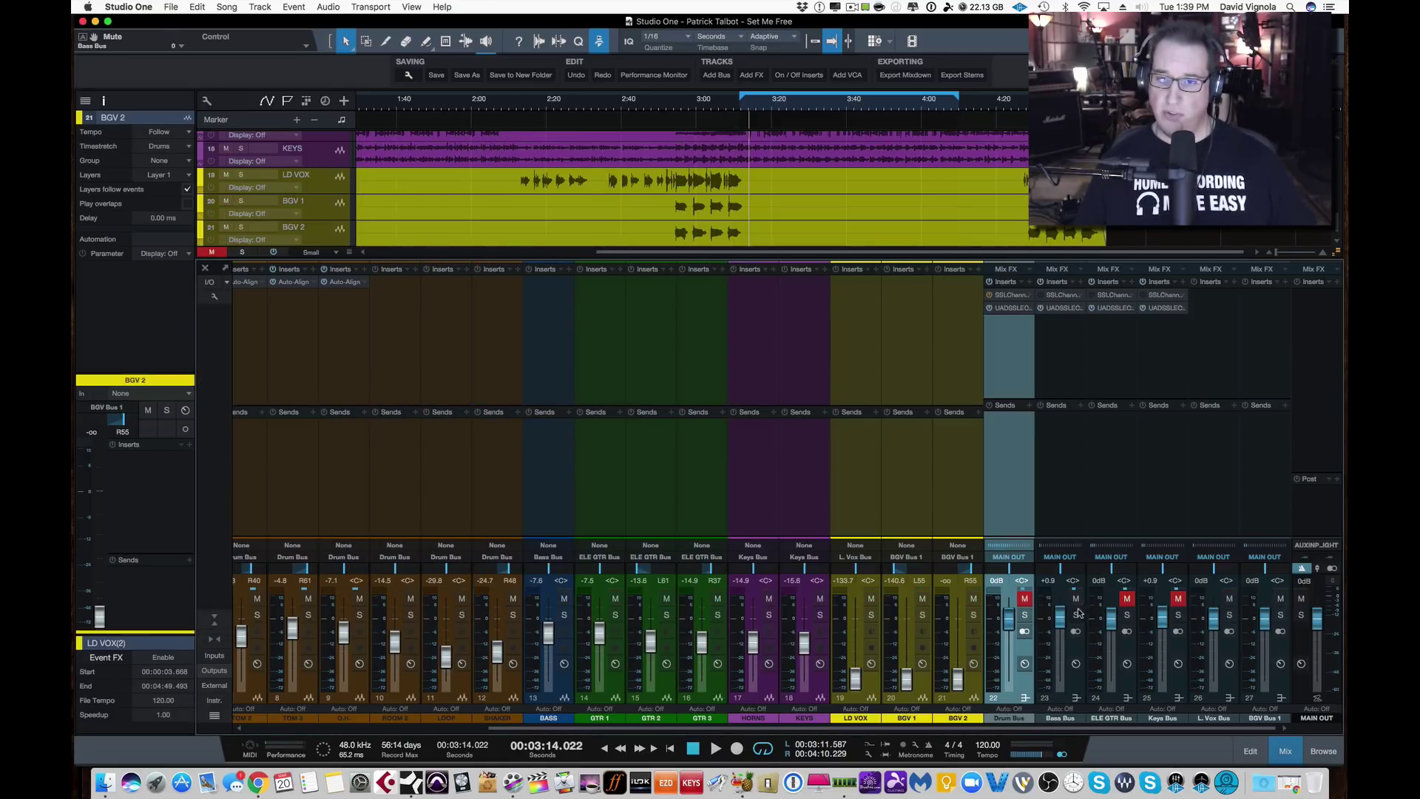
pyautogui.click(1077, 615)
pyautogui.press('space')
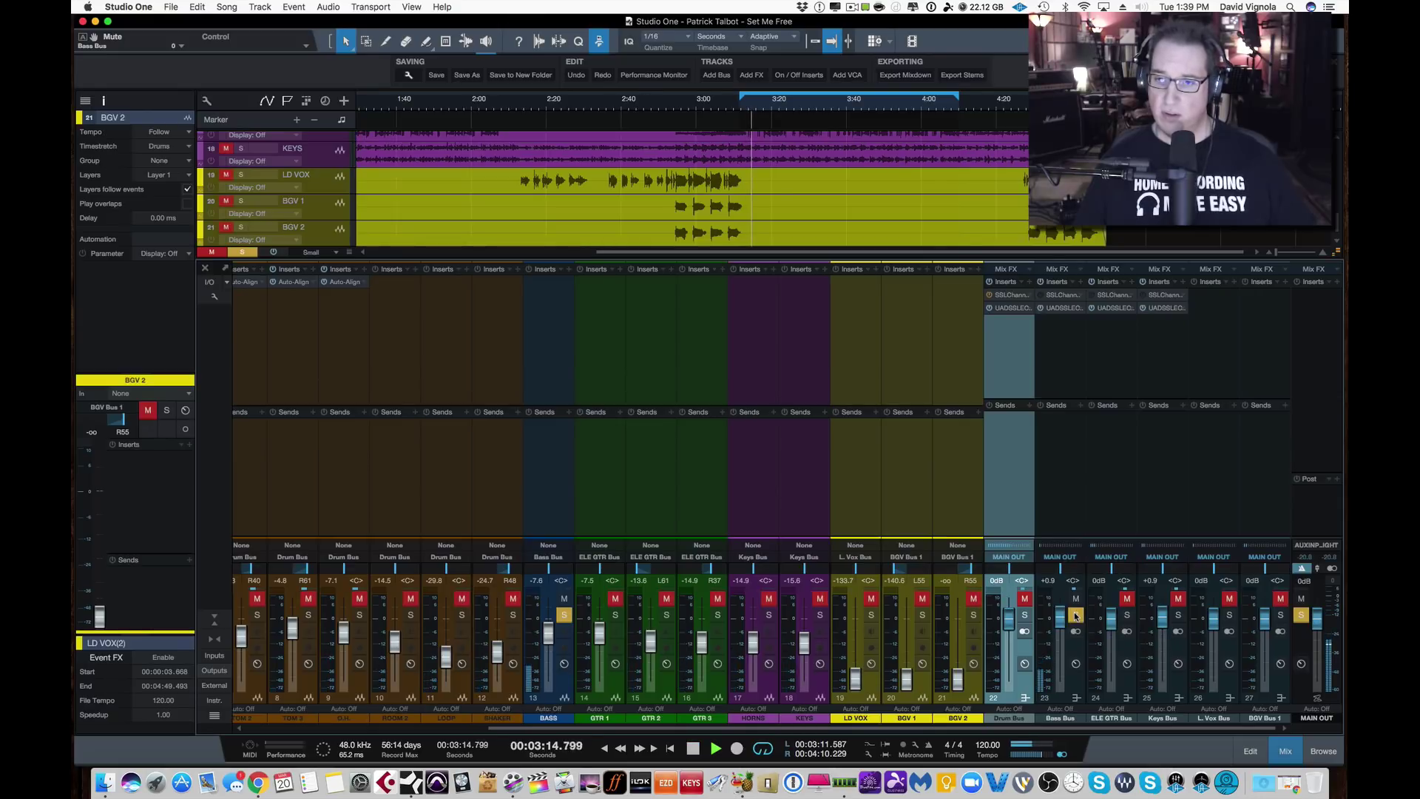
# Open the Bass Bus's UAD SSL E Channel Strip and SSLChannel Stereo inserts and place their windows side by side
pyautogui.click(1062, 307)
pyautogui.moveTo(497, 205); pyautogui.dragTo(334, 146)
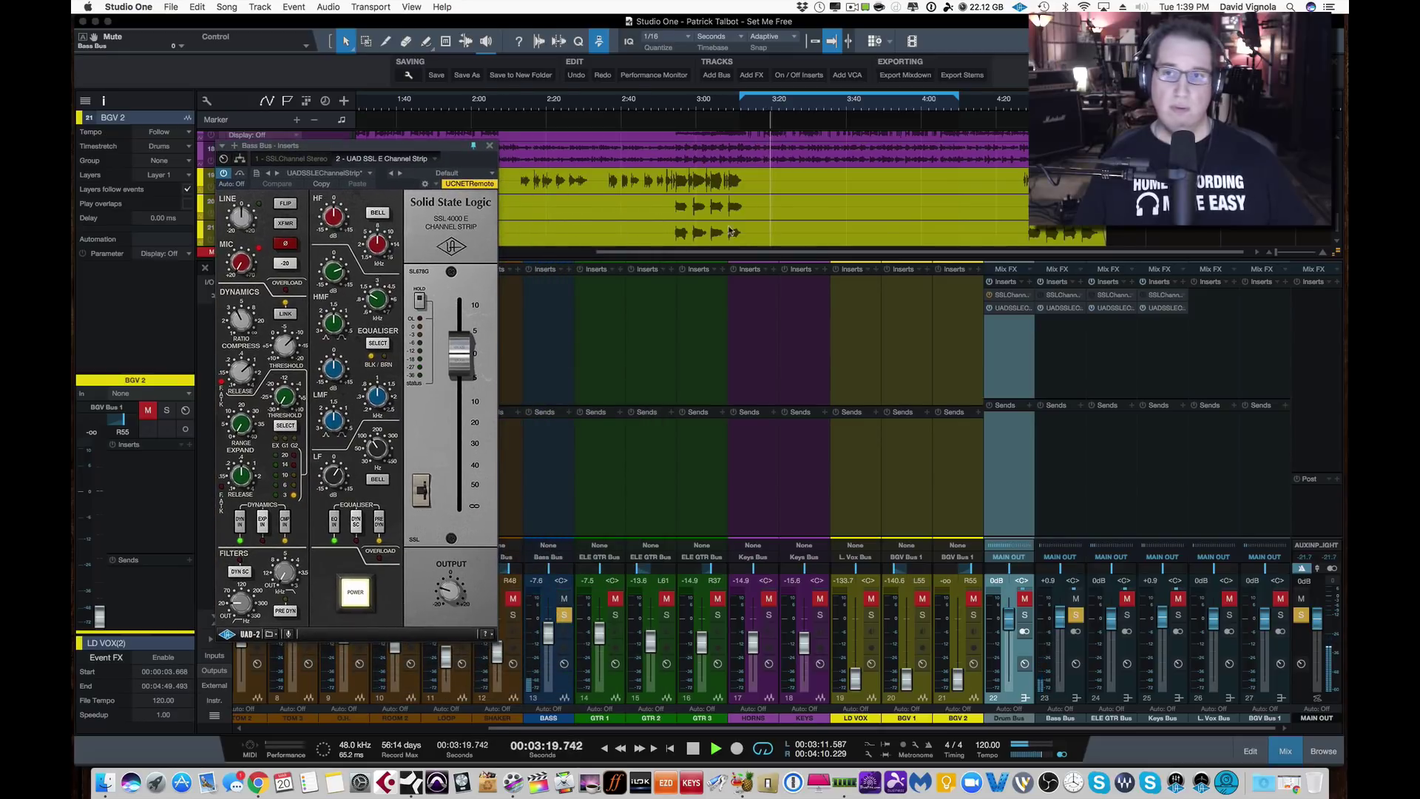
pyautogui.click(1067, 299)
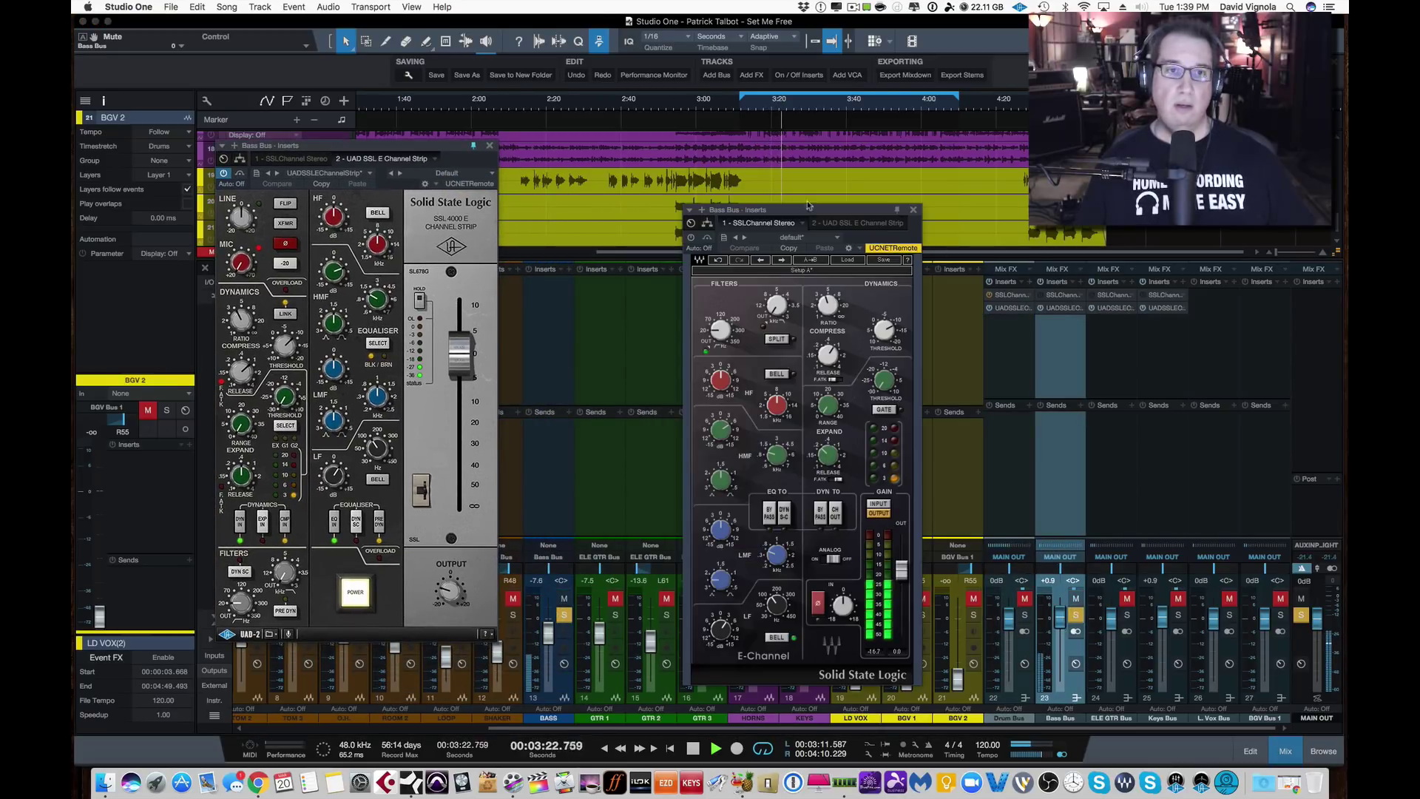
pyautogui.moveTo(771, 208); pyautogui.dragTo(603, 143)
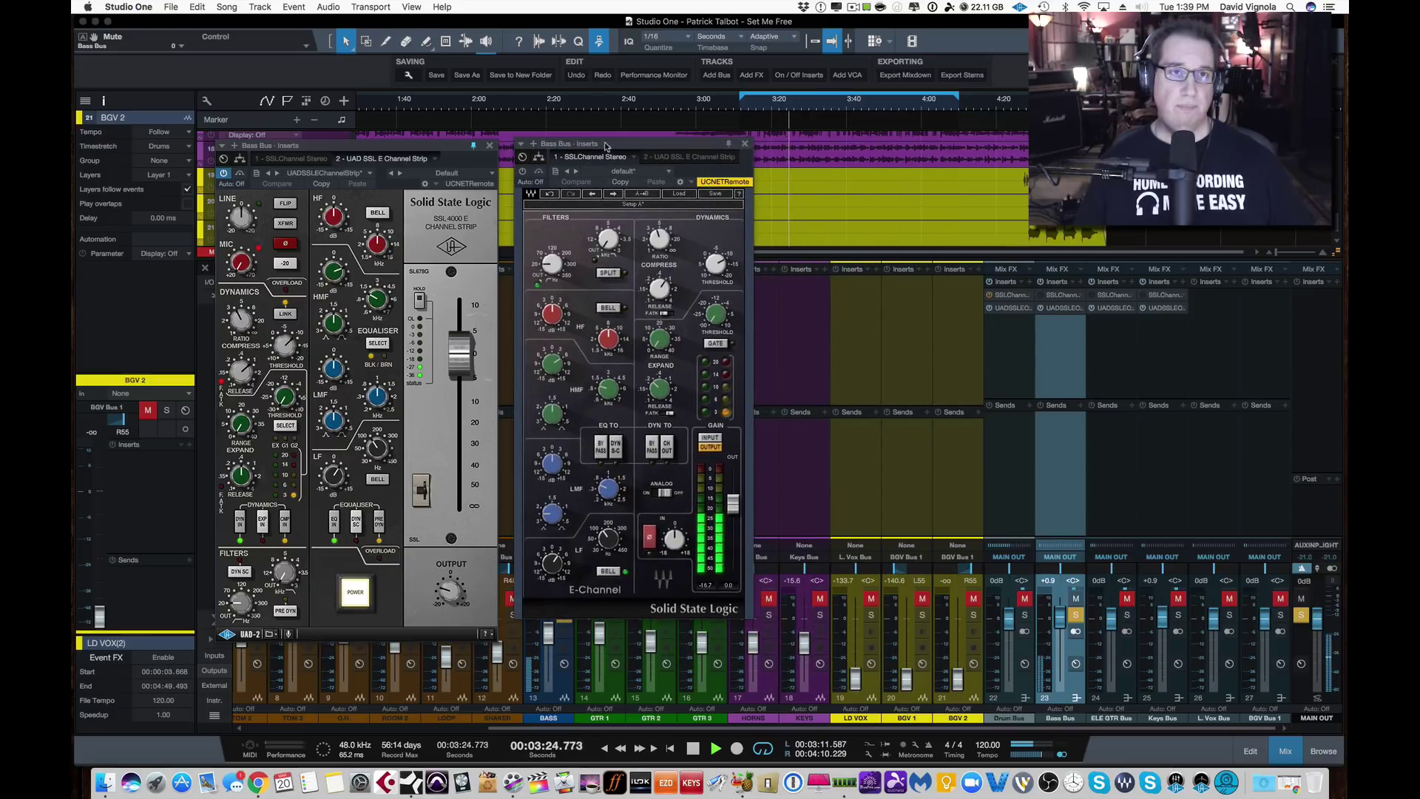
# Bypass SSLChannel Stereo on the Bass Bus and fine-tune the alignment of the two plug-in windows
pyautogui.click(539, 172)
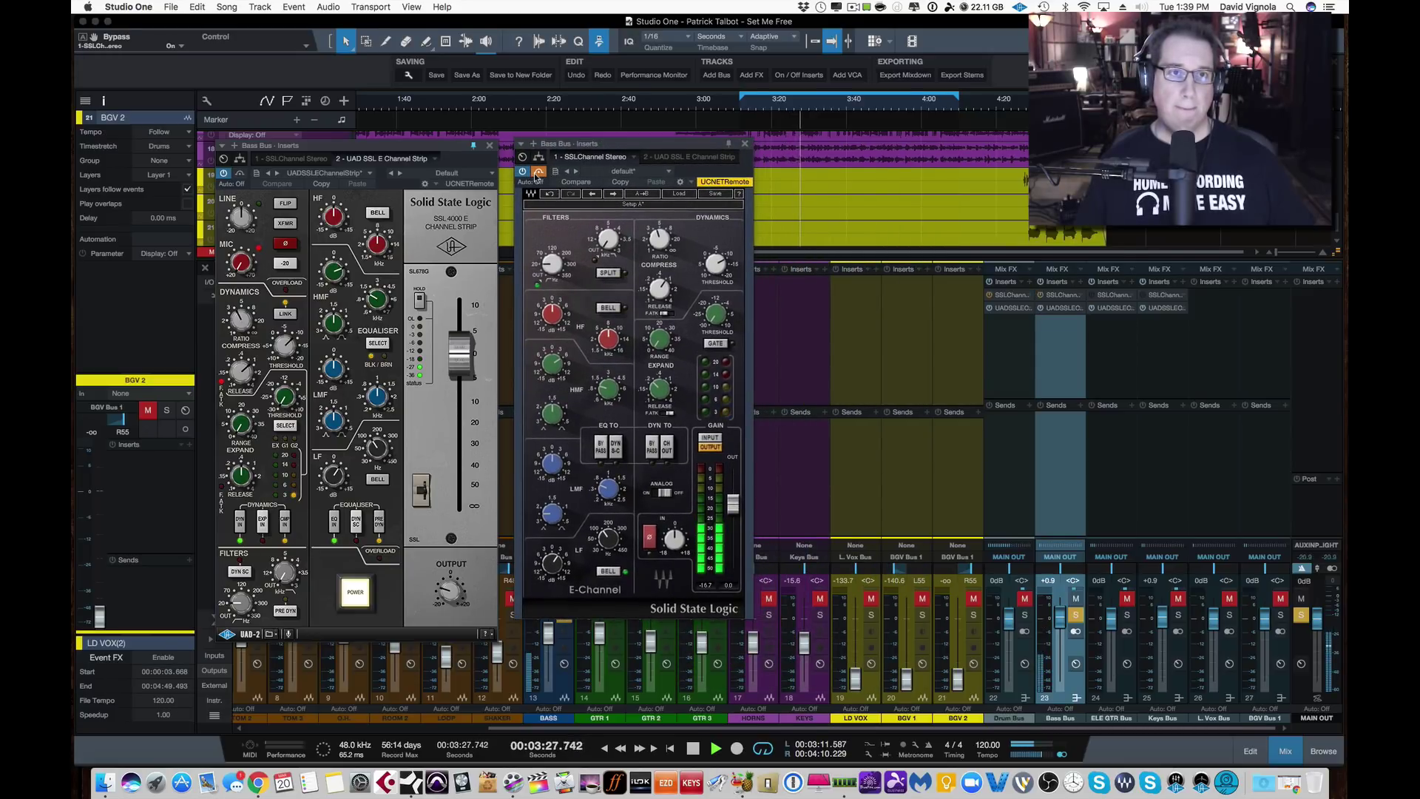
pyautogui.click(320, 145)
pyautogui.moveTo(319, 142); pyautogui.dragTo(317, 140)
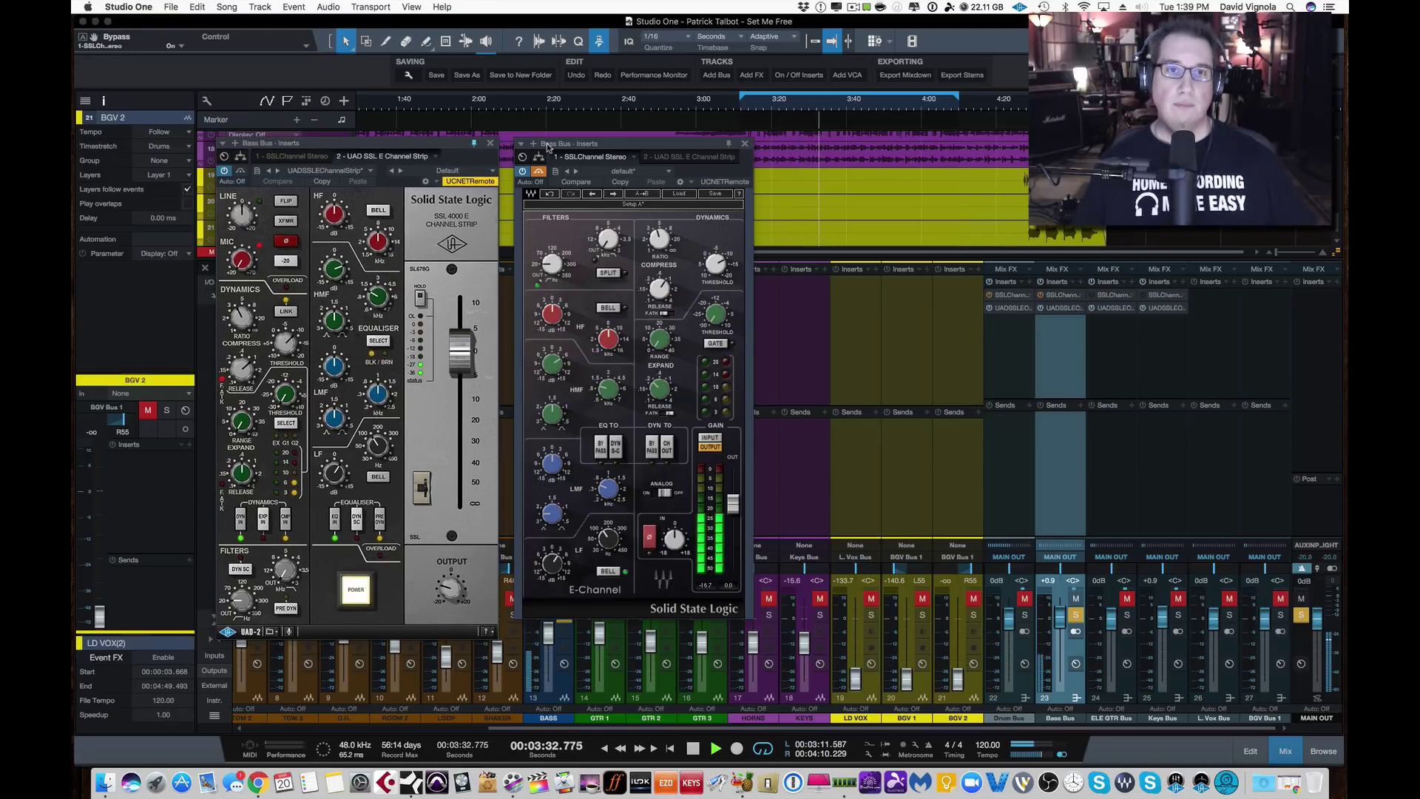
pyautogui.moveTo(547, 146); pyautogui.dragTo(542, 150)
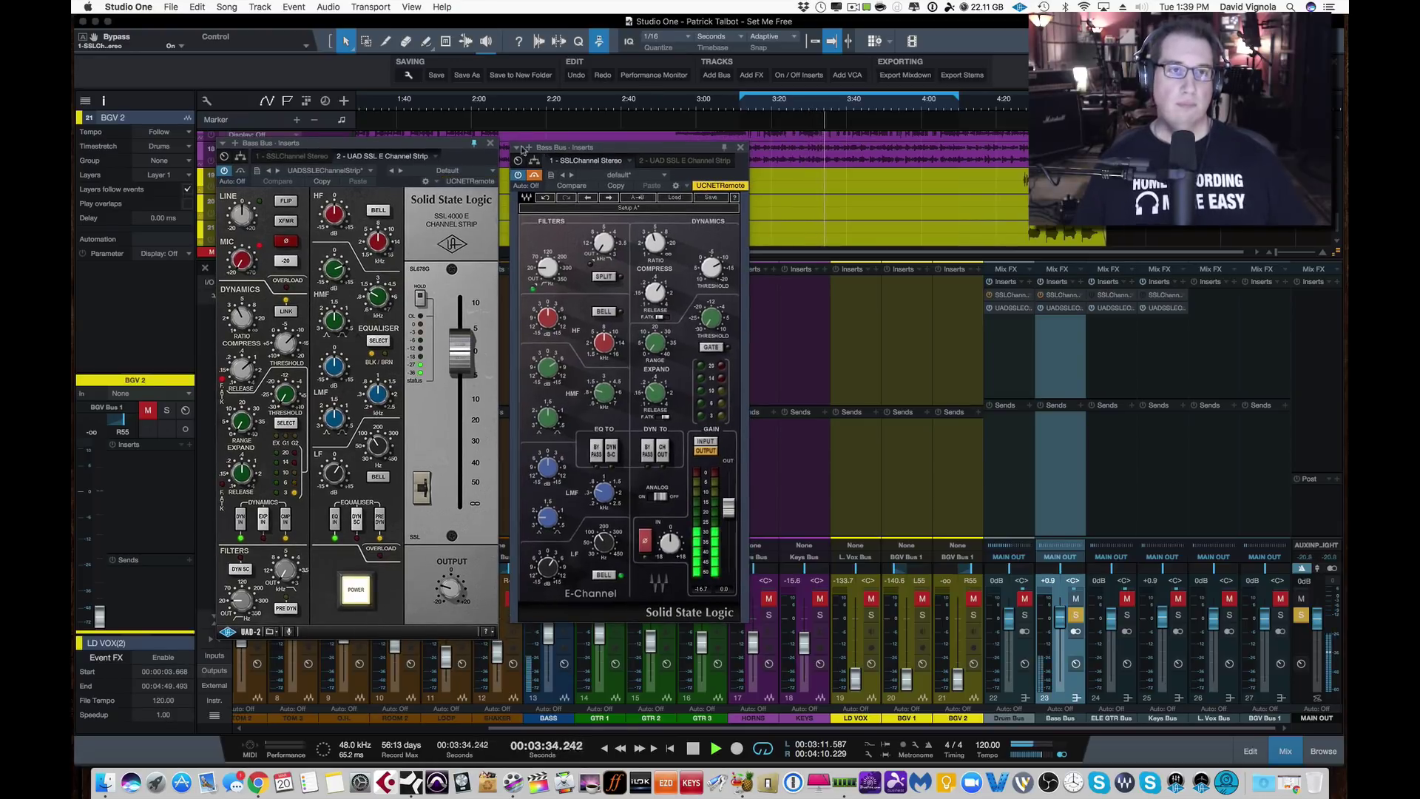
# Listen to the bass with both strips bypassed, through the UAD strip, through SSLChannel Stereo and through the UAD strip again
pyautogui.click(241, 173)
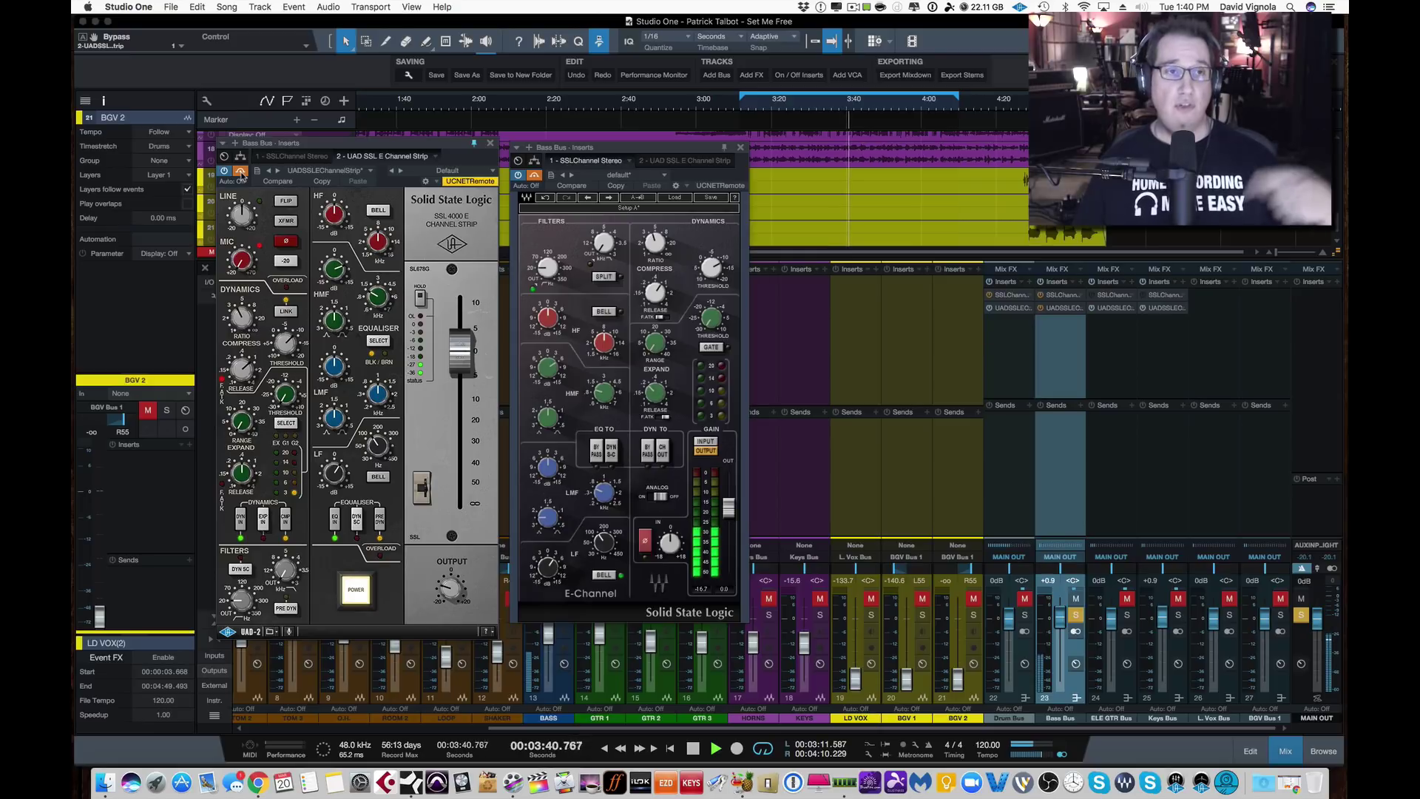
pyautogui.click(241, 173)
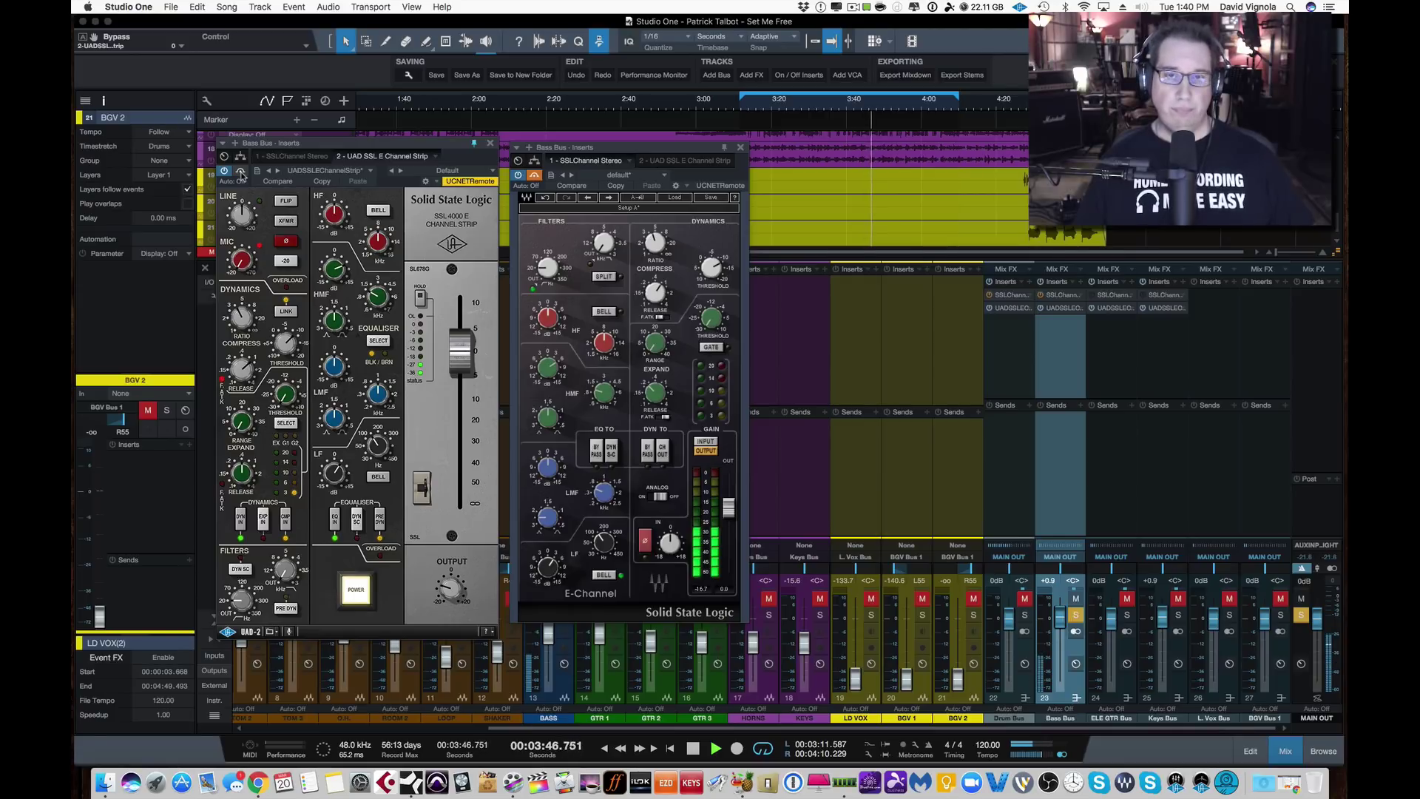
pyautogui.click(240, 173)
pyautogui.click(534, 176)
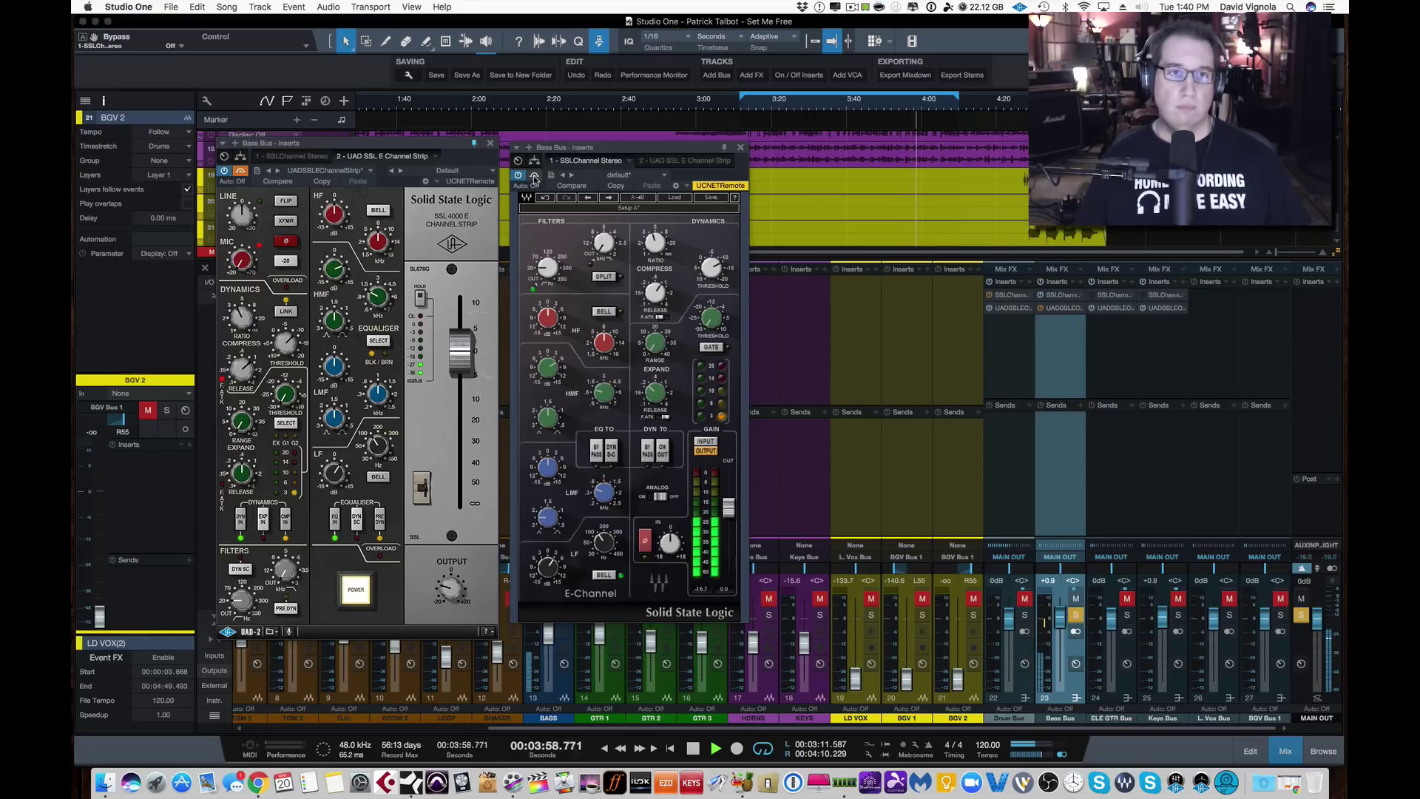
pyautogui.click(534, 177)
pyautogui.click(242, 169)
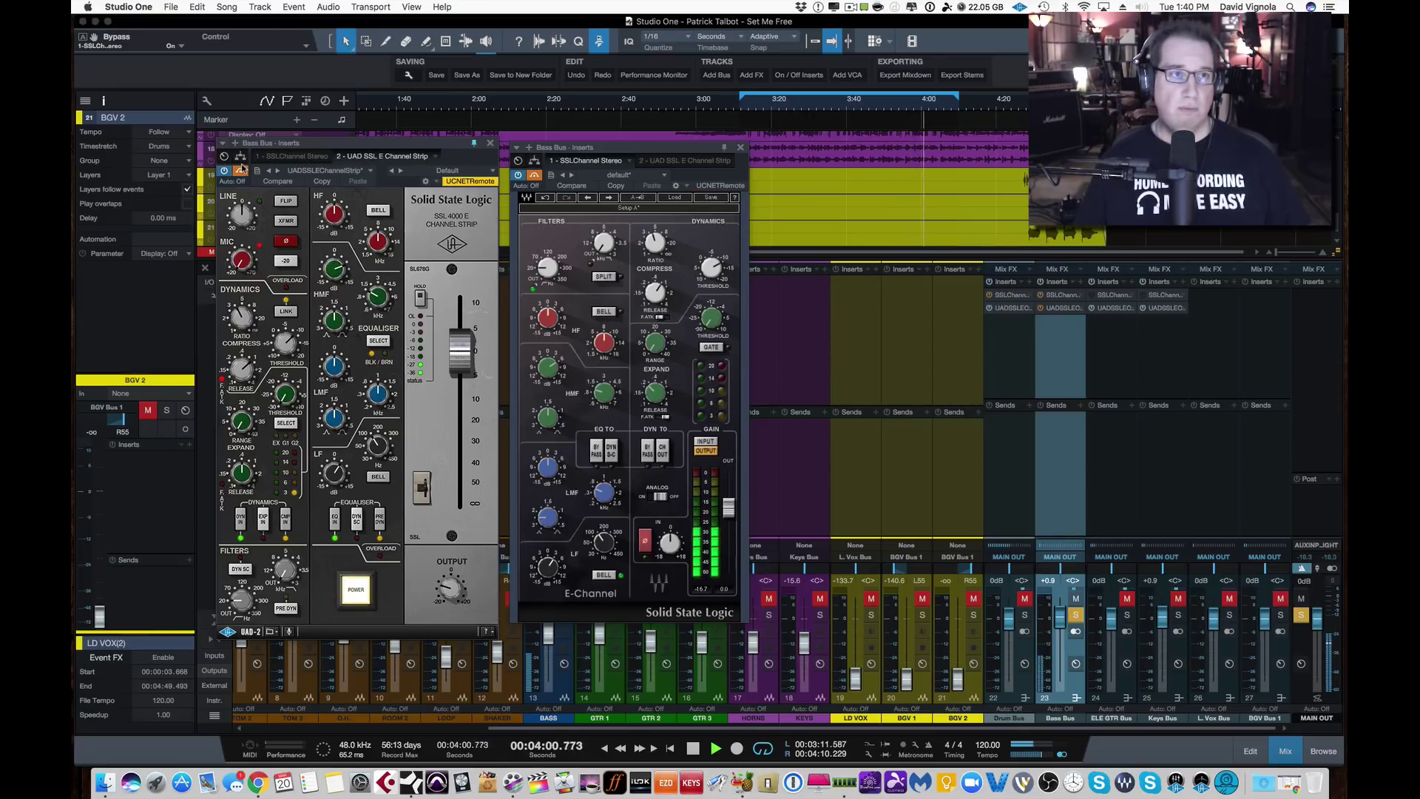
pyautogui.click(242, 171)
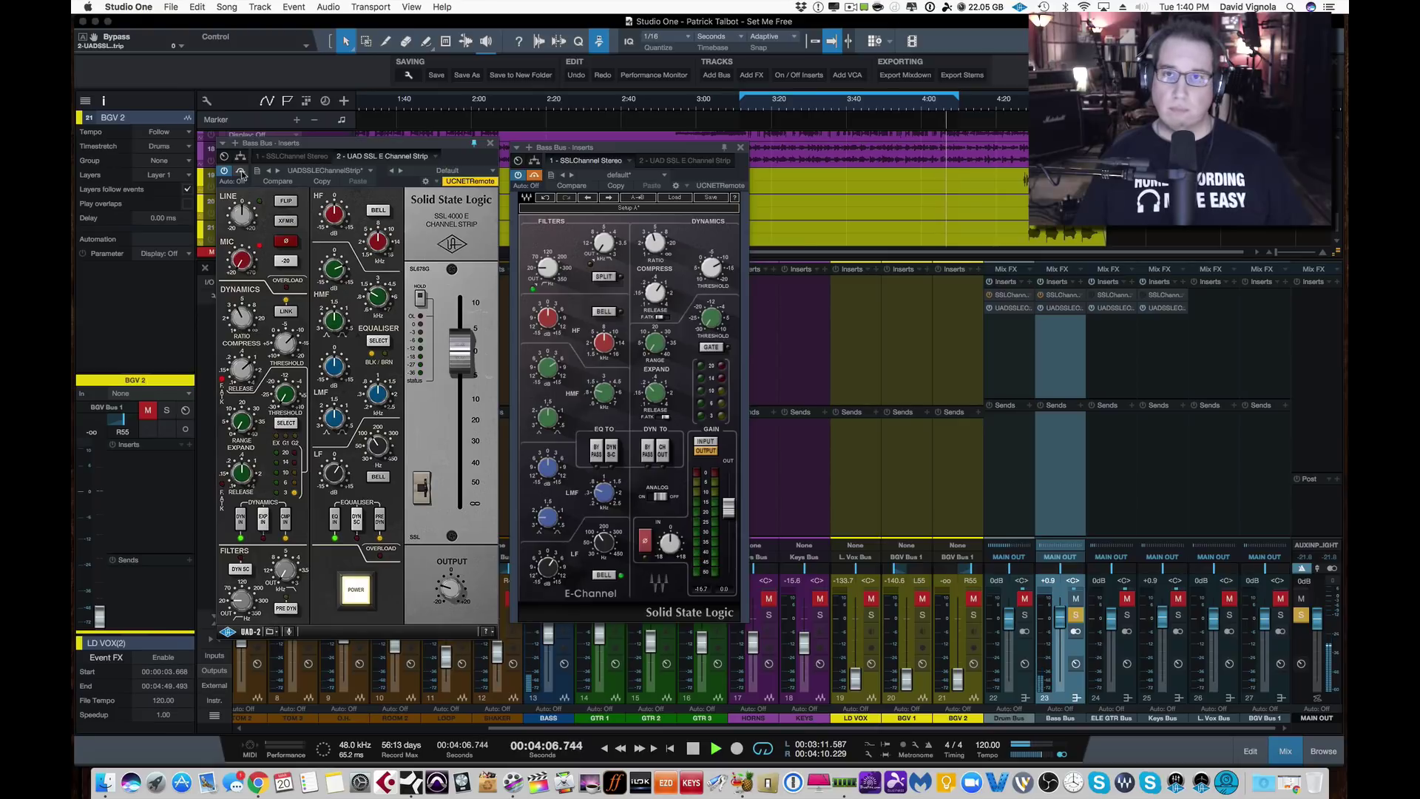
# Switch the playing bass from the UAD strip to SSLChannel Stereo and back, then stop playback
pyautogui.click(241, 175)
pyautogui.click(537, 175)
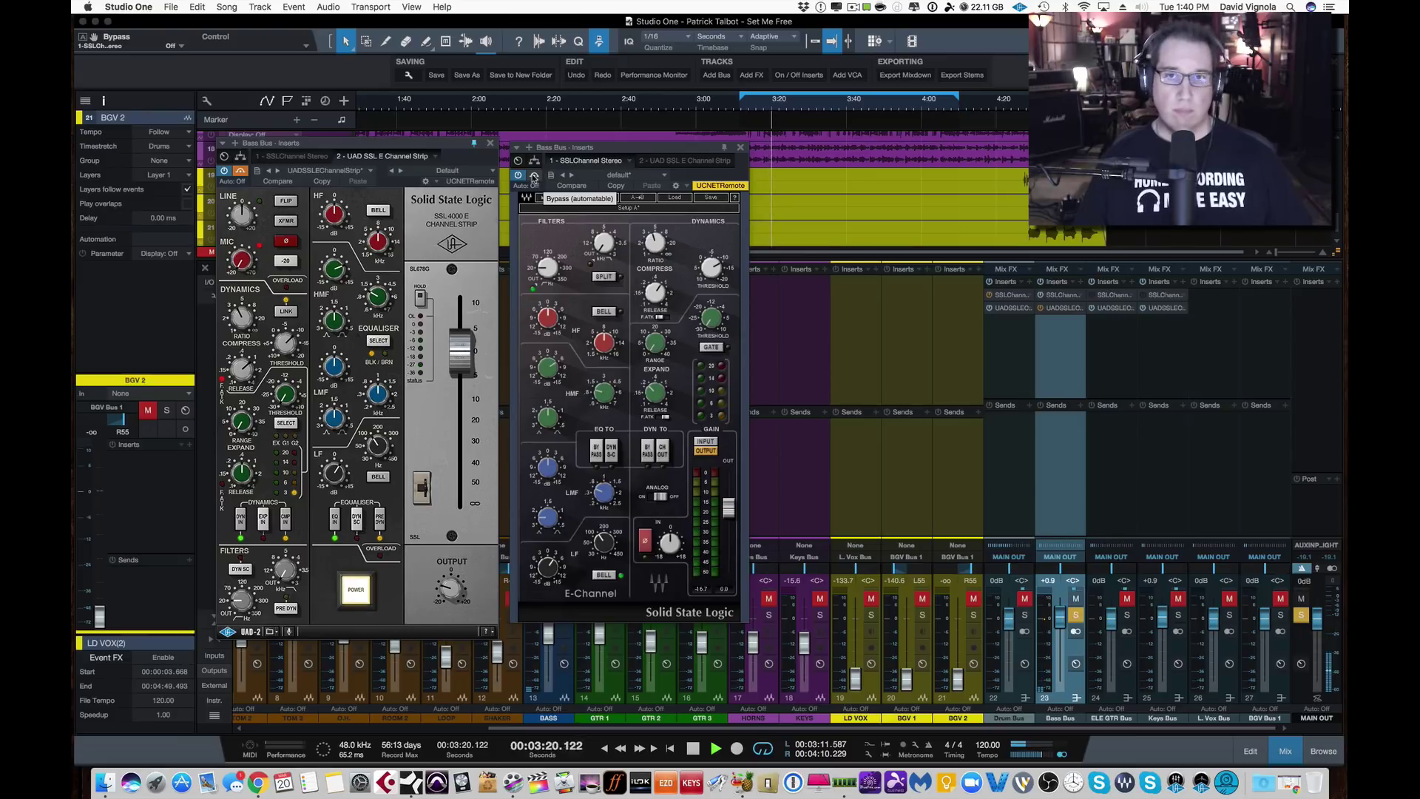
pyautogui.click(534, 177)
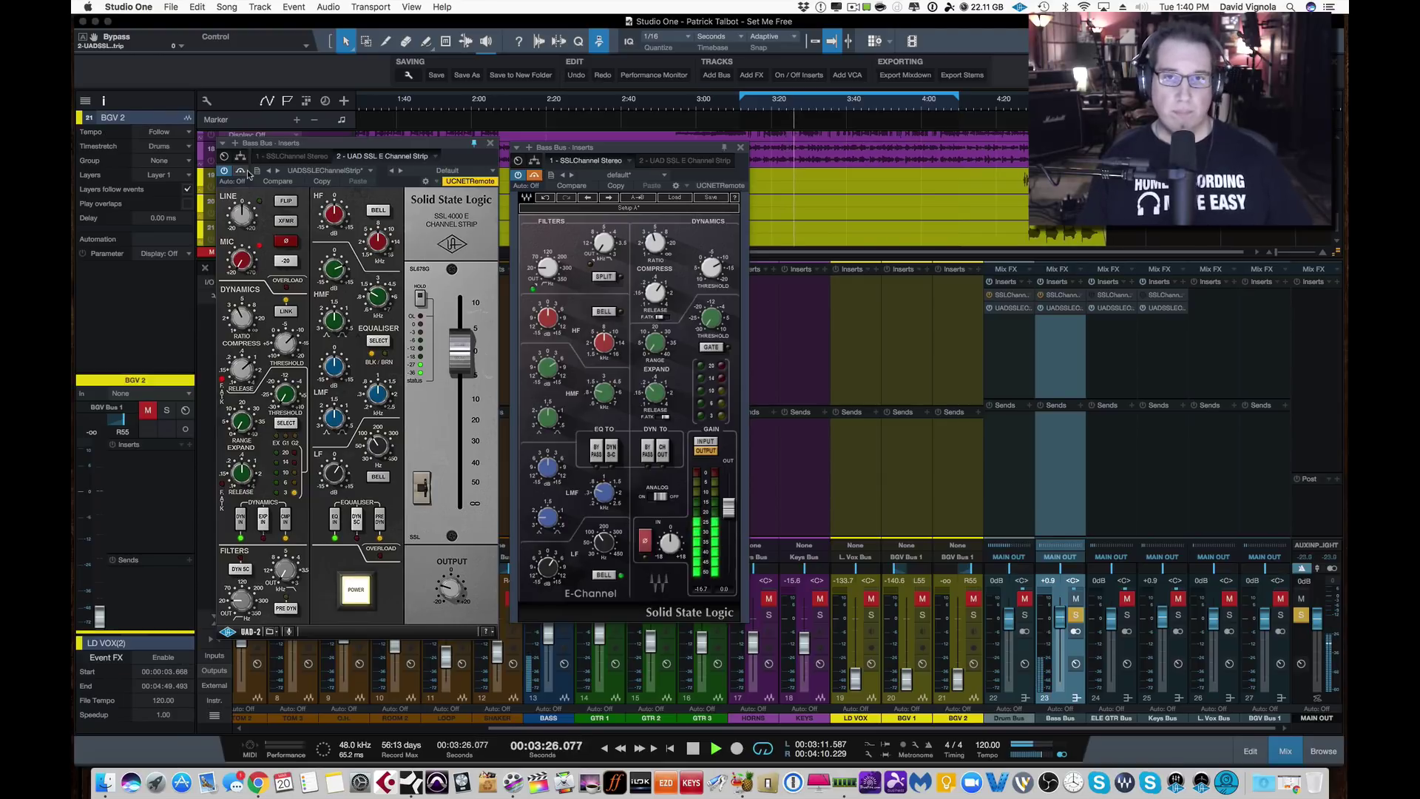
pyautogui.press('space')
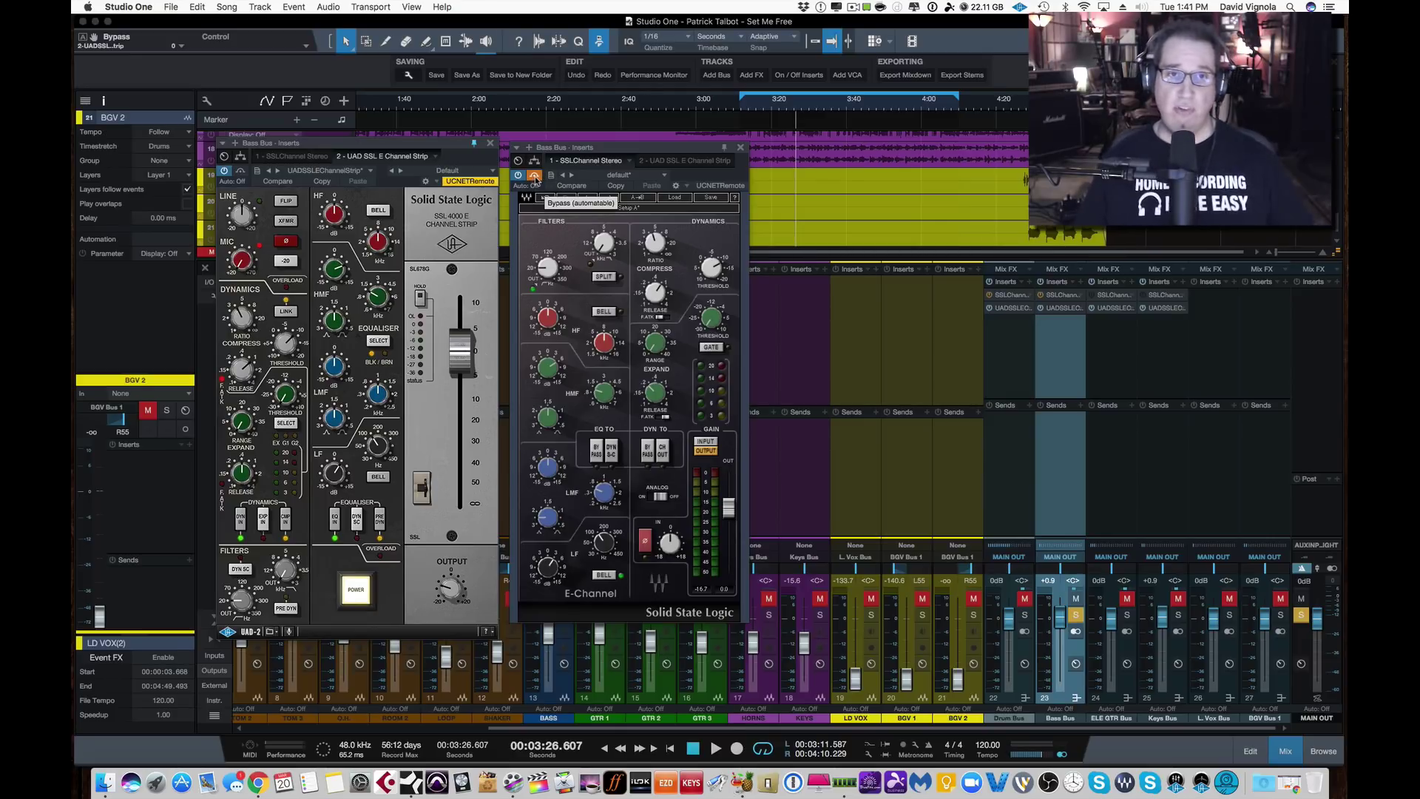
# Restart the bass playback and alternate between the UAD strip and SSLChannel Stereo, ending on the UAD strip
pyautogui.press('space')
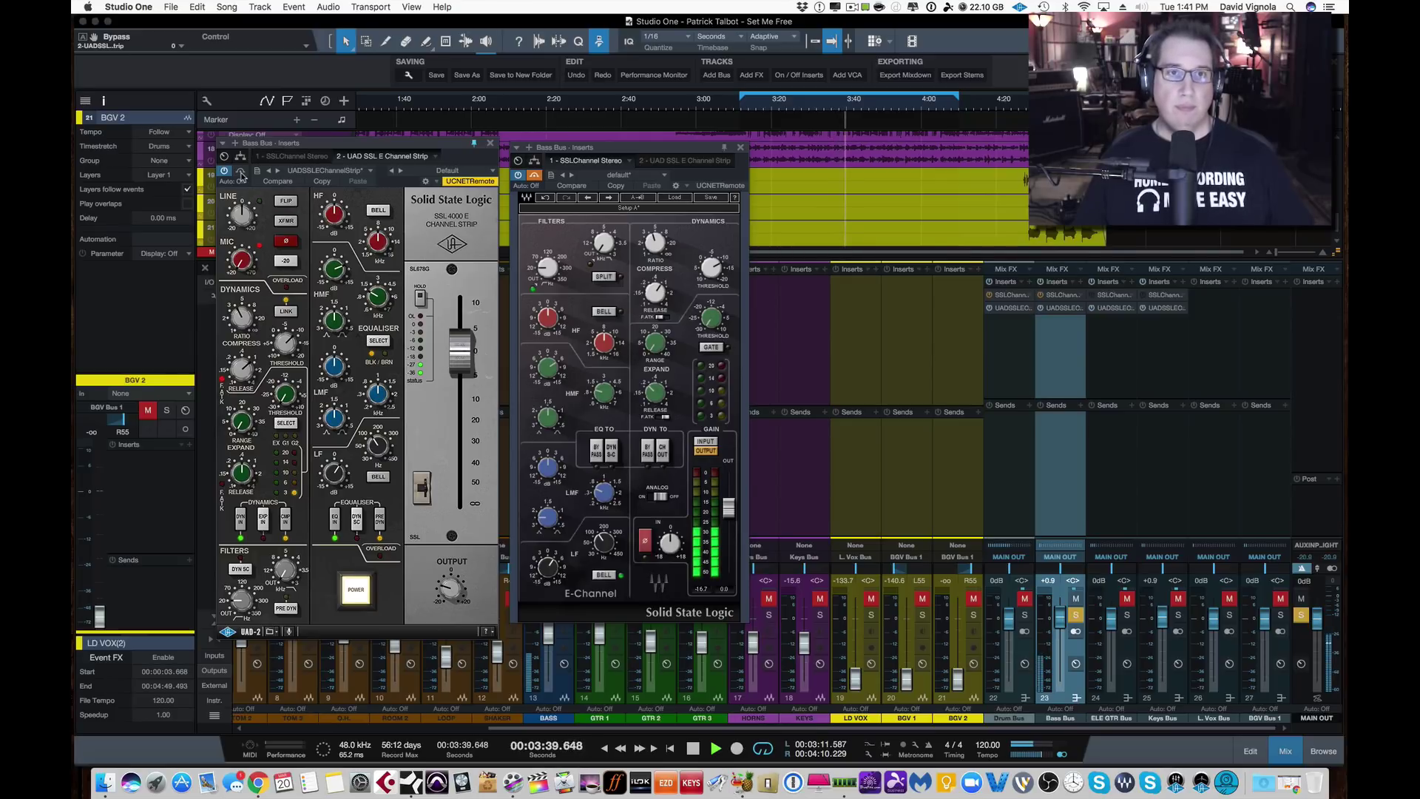
pyautogui.click(535, 176)
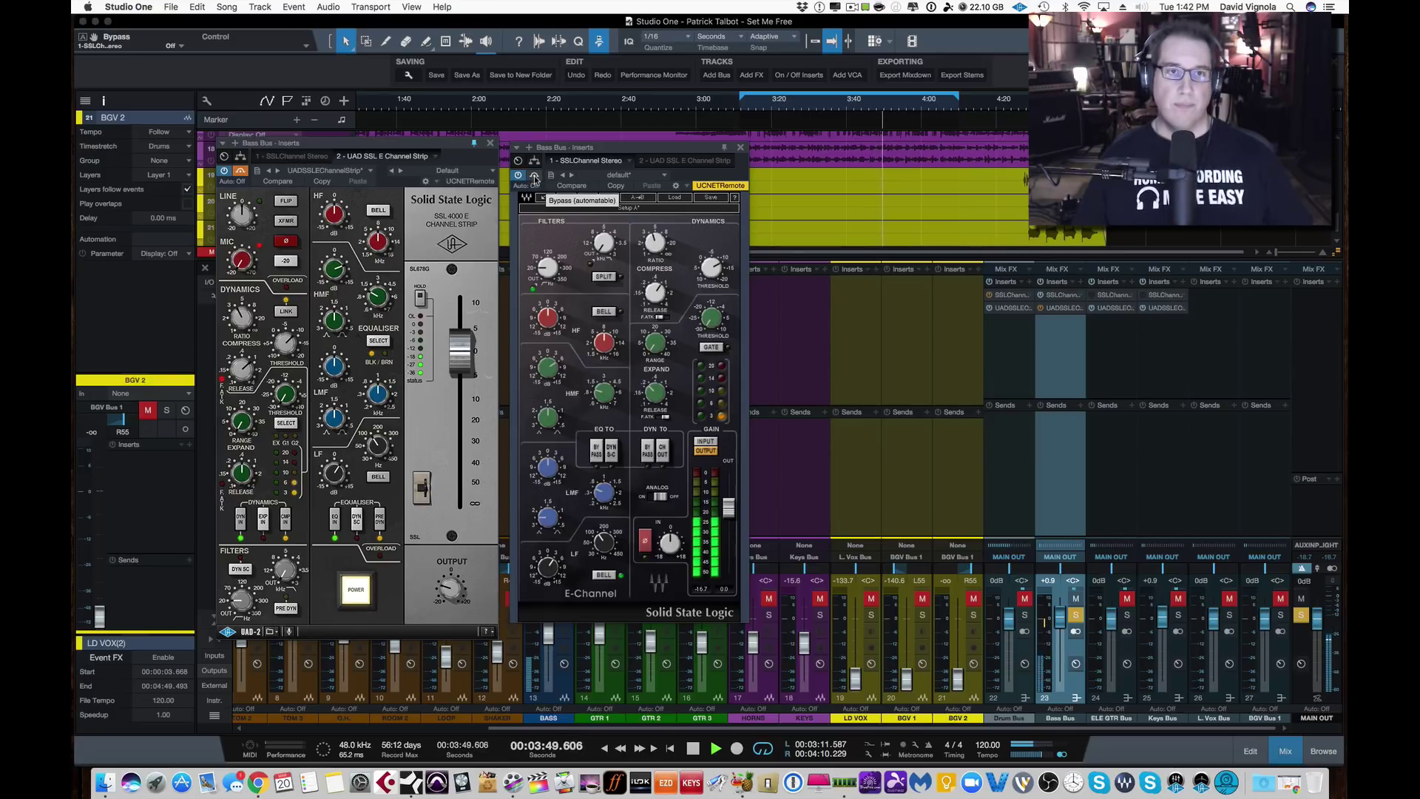
pyautogui.click(534, 178)
pyautogui.click(241, 171)
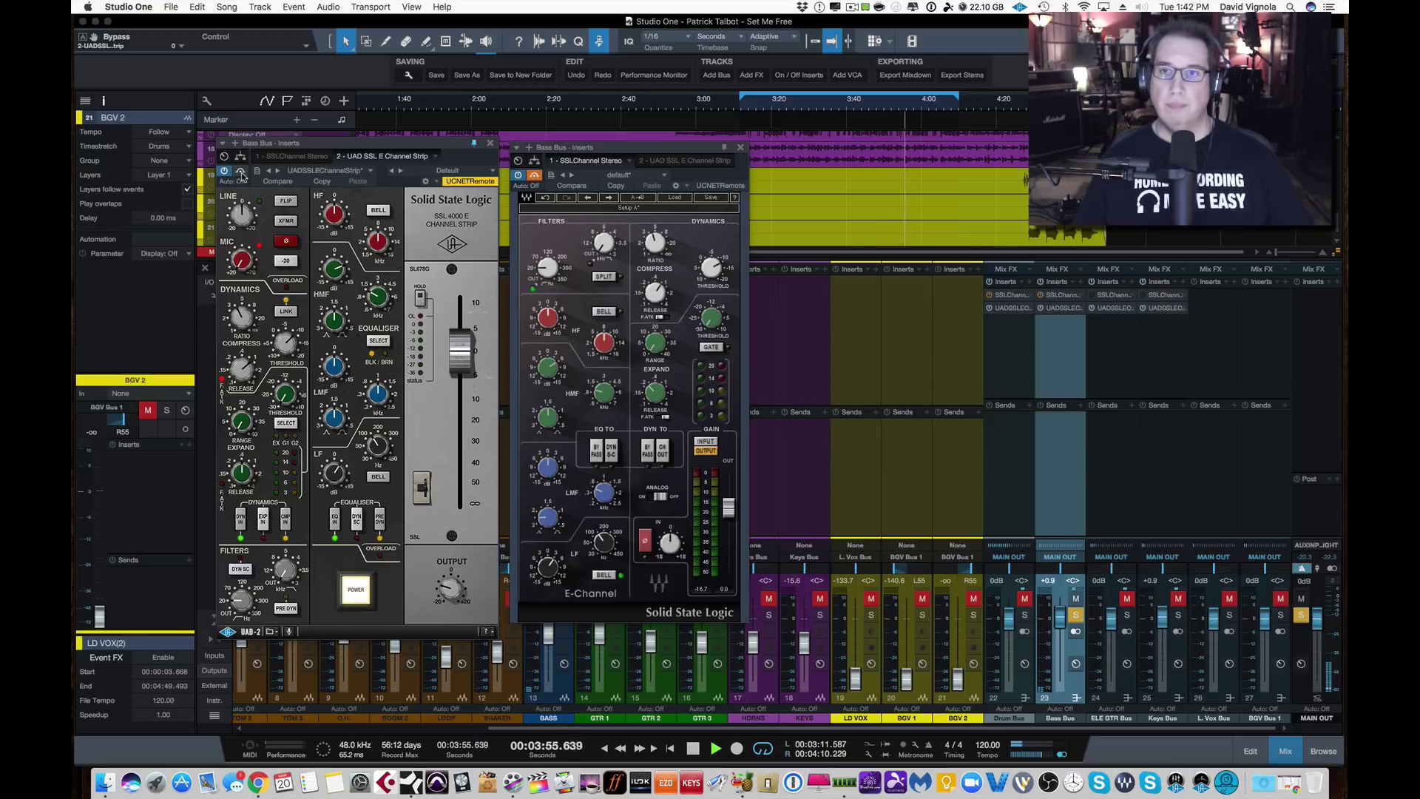
# Restart the bass playback and set the UAD strip's LF gain to about 4.2 dB
pyautogui.press('space')
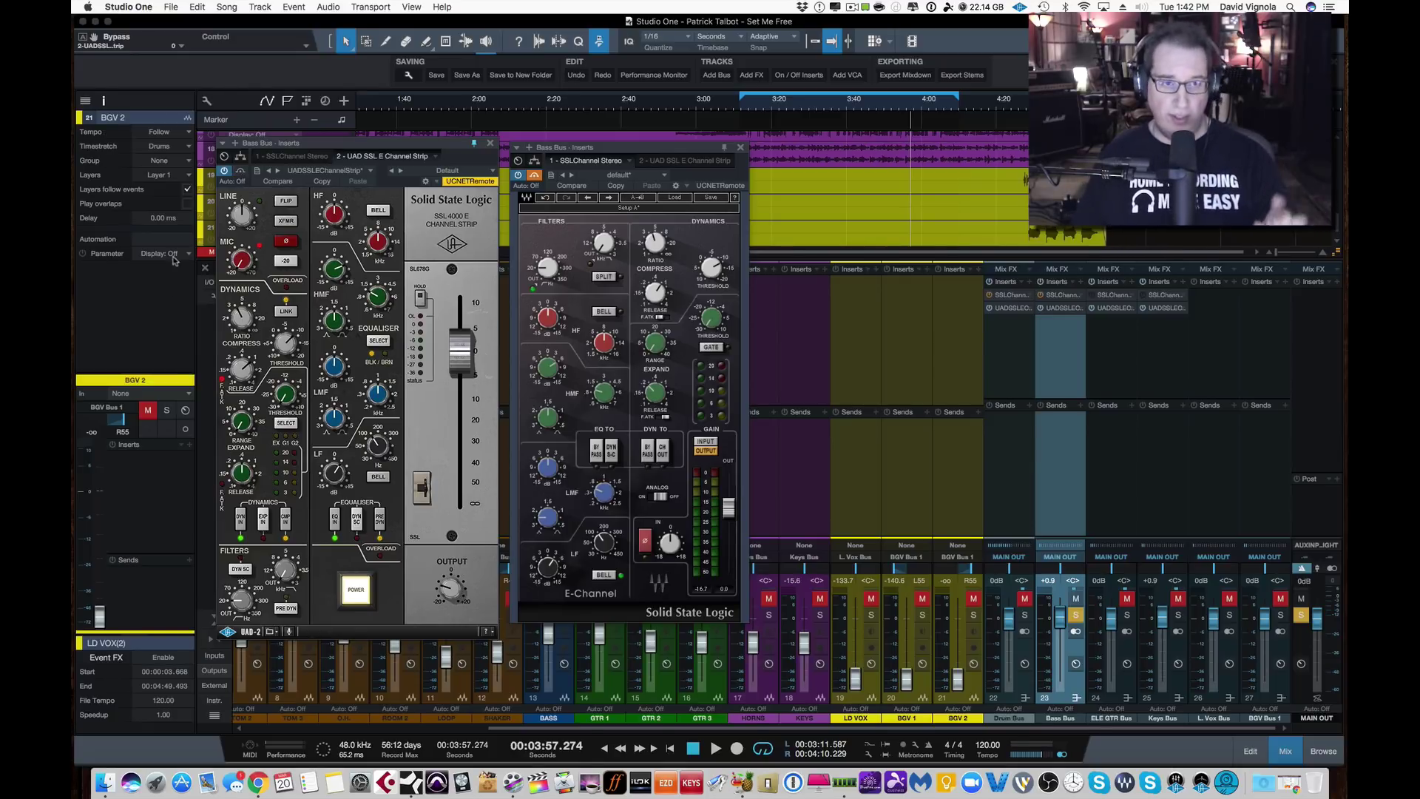
pyautogui.press('space')
pyautogui.click(332, 478)
pyautogui.moveTo(333, 477); pyautogui.dragTo(334, 473)
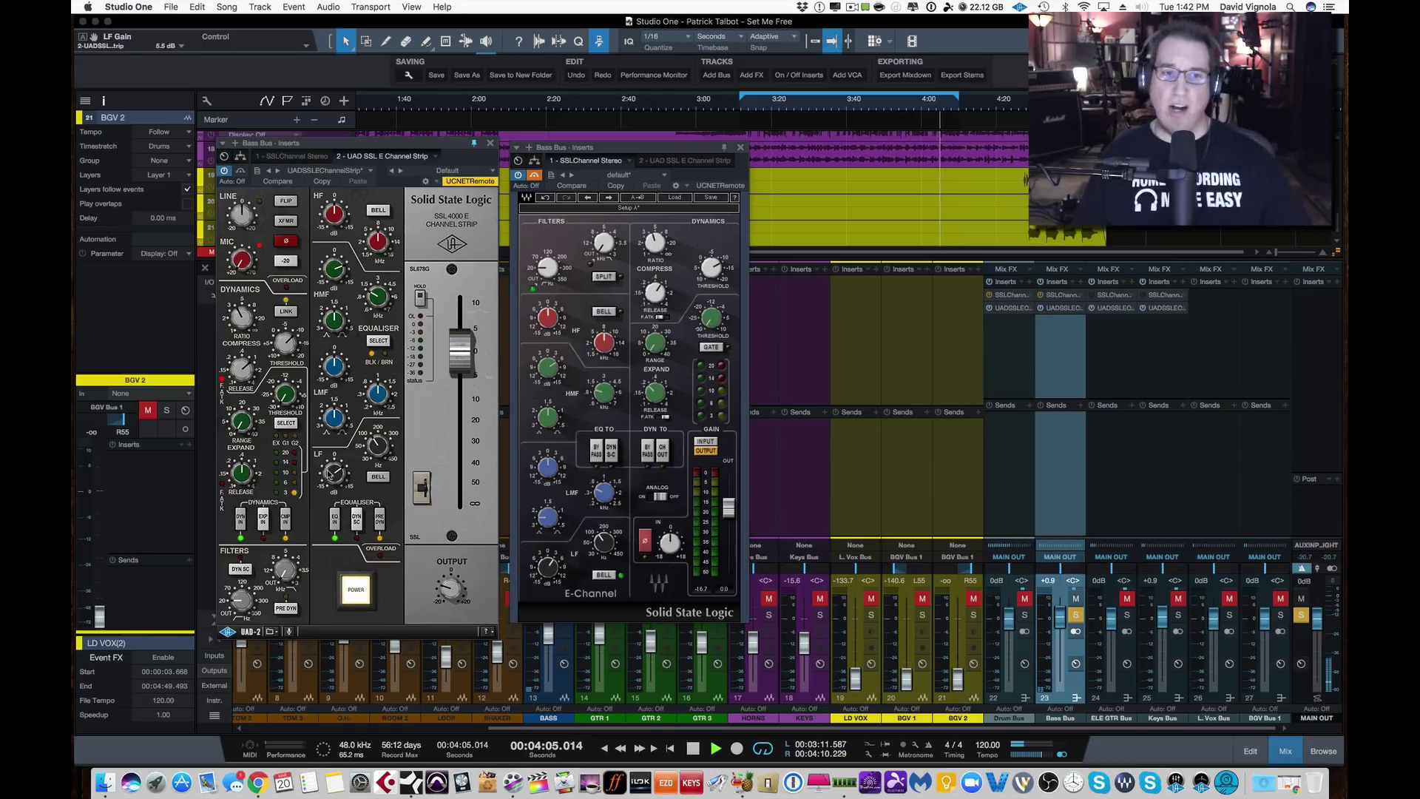
pyautogui.moveTo(330, 474); pyautogui.dragTo(328, 478)
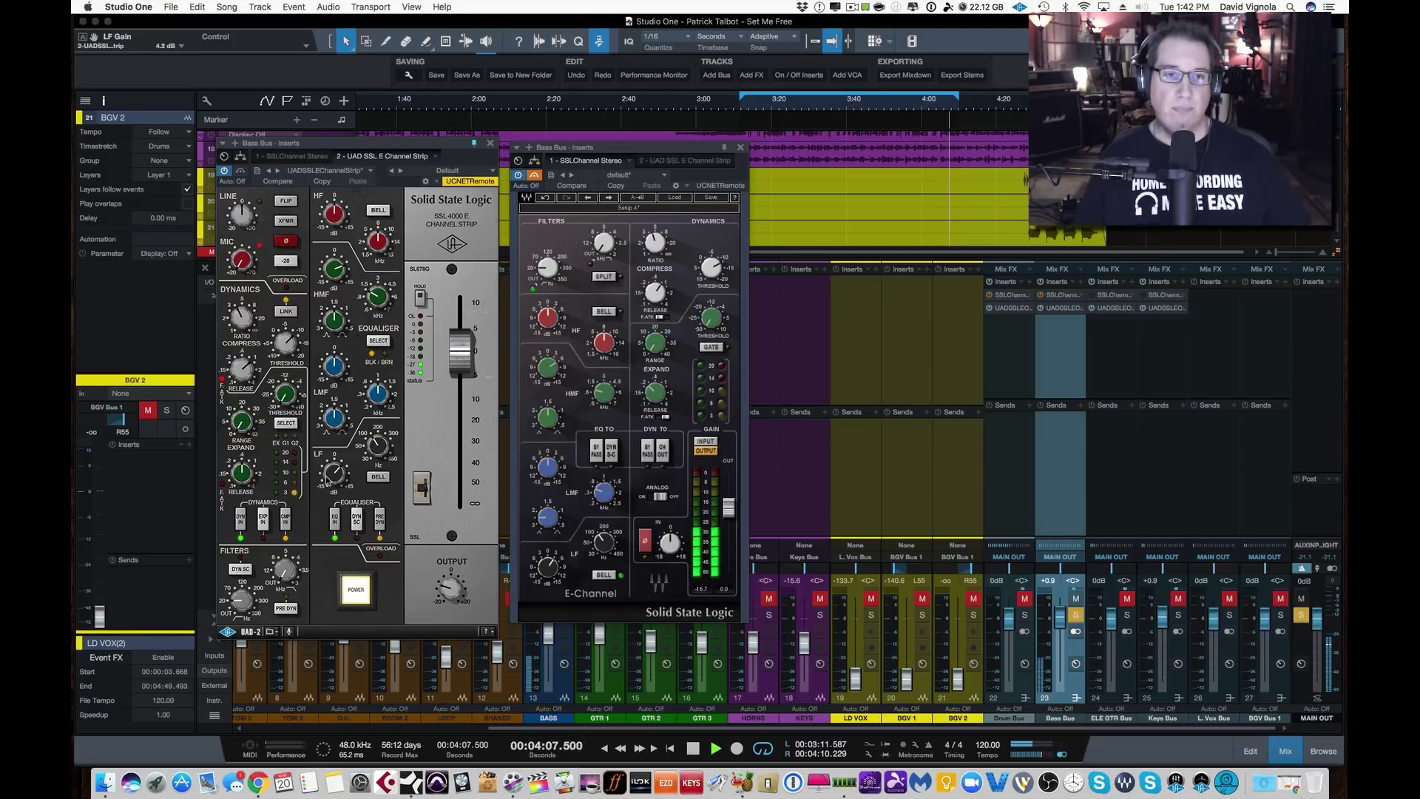
# Switch the bass from the UAD strip to SSLChannel Stereo, then close both Bass Bus plug-in windows
pyautogui.click(239, 171)
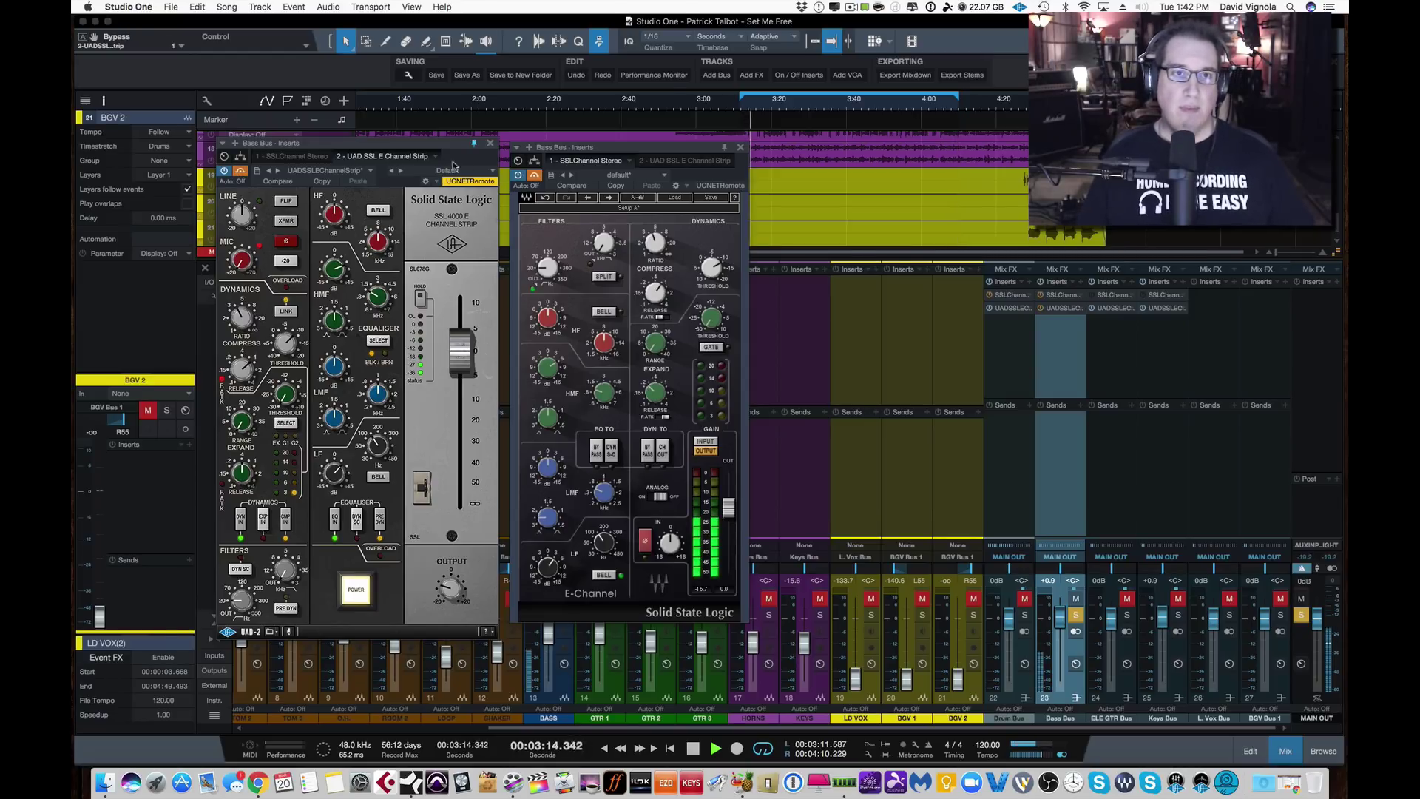
pyautogui.click(534, 176)
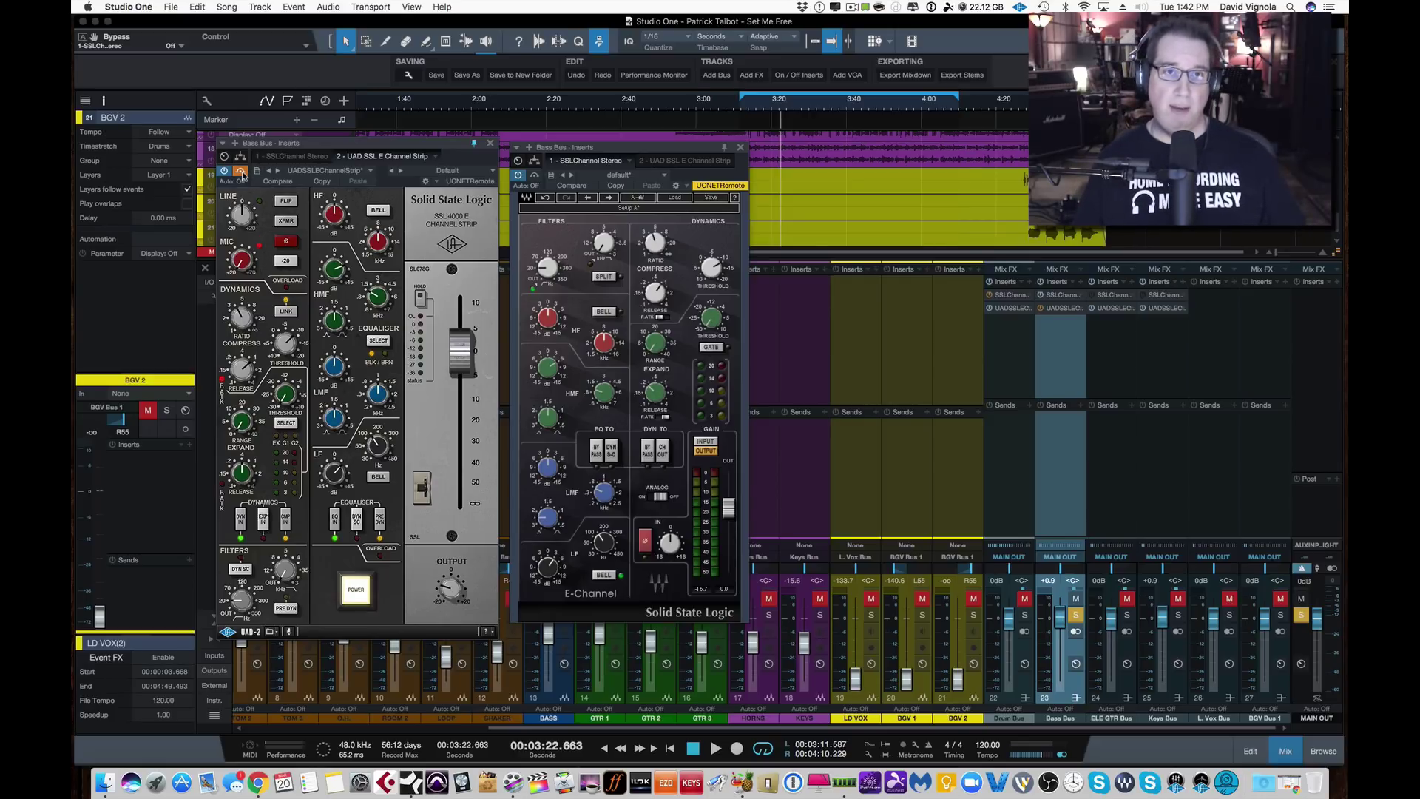
pyautogui.click(738, 150)
pyautogui.click(493, 145)
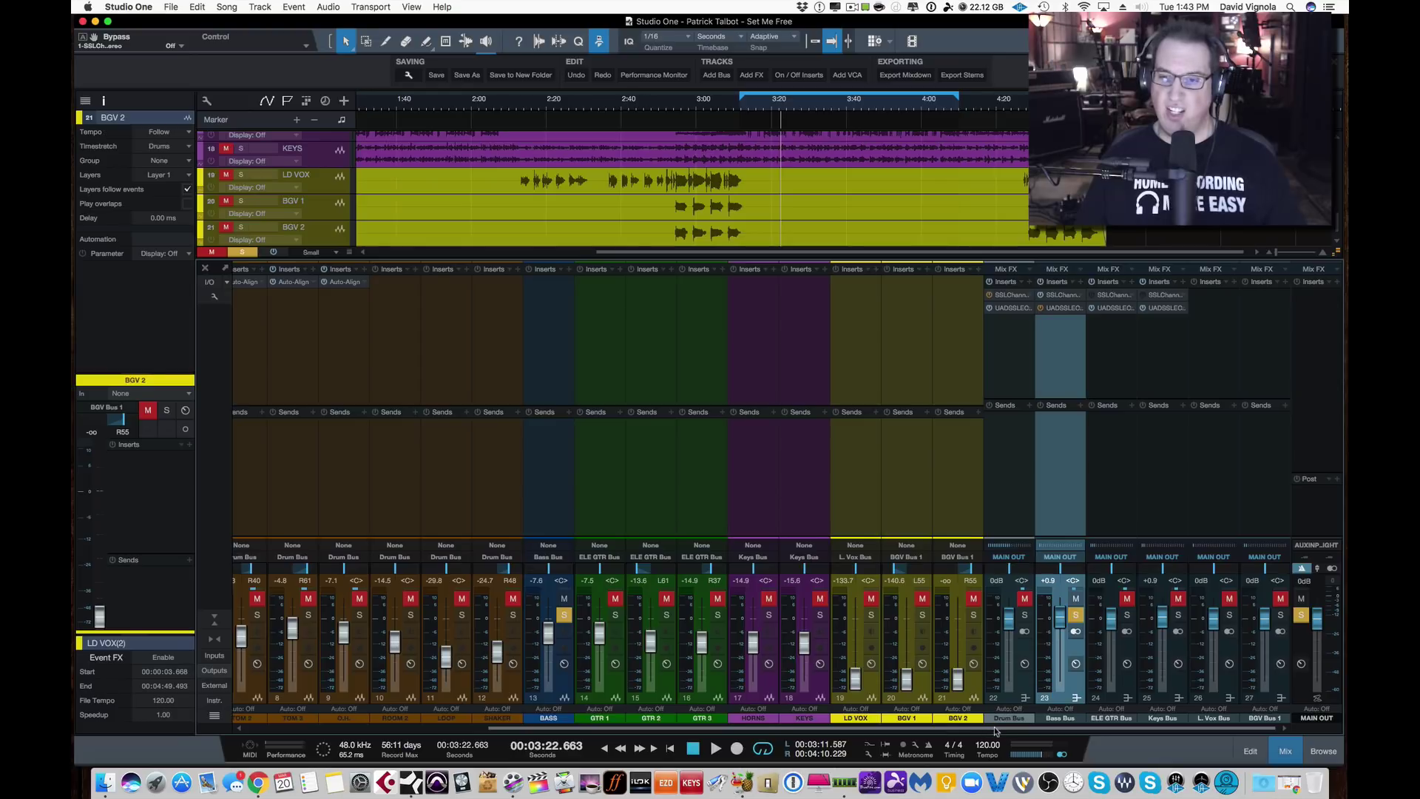
# Unsolo and mute the Bass Bus, then solo the ELE GTR Bus for playback
pyautogui.click(1132, 696)
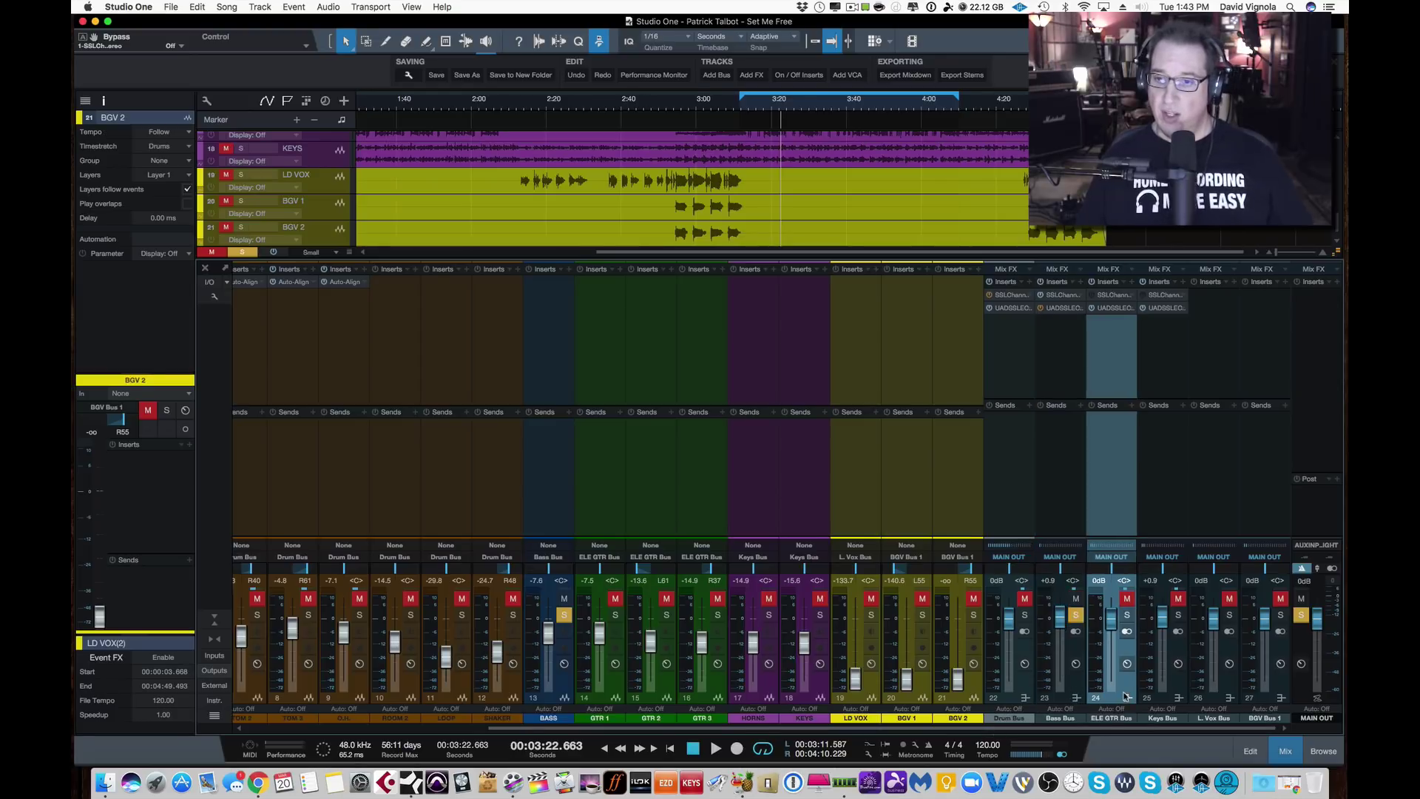
pyautogui.click(1077, 615)
pyautogui.click(1076, 598)
pyautogui.click(1126, 614)
pyautogui.press('space')
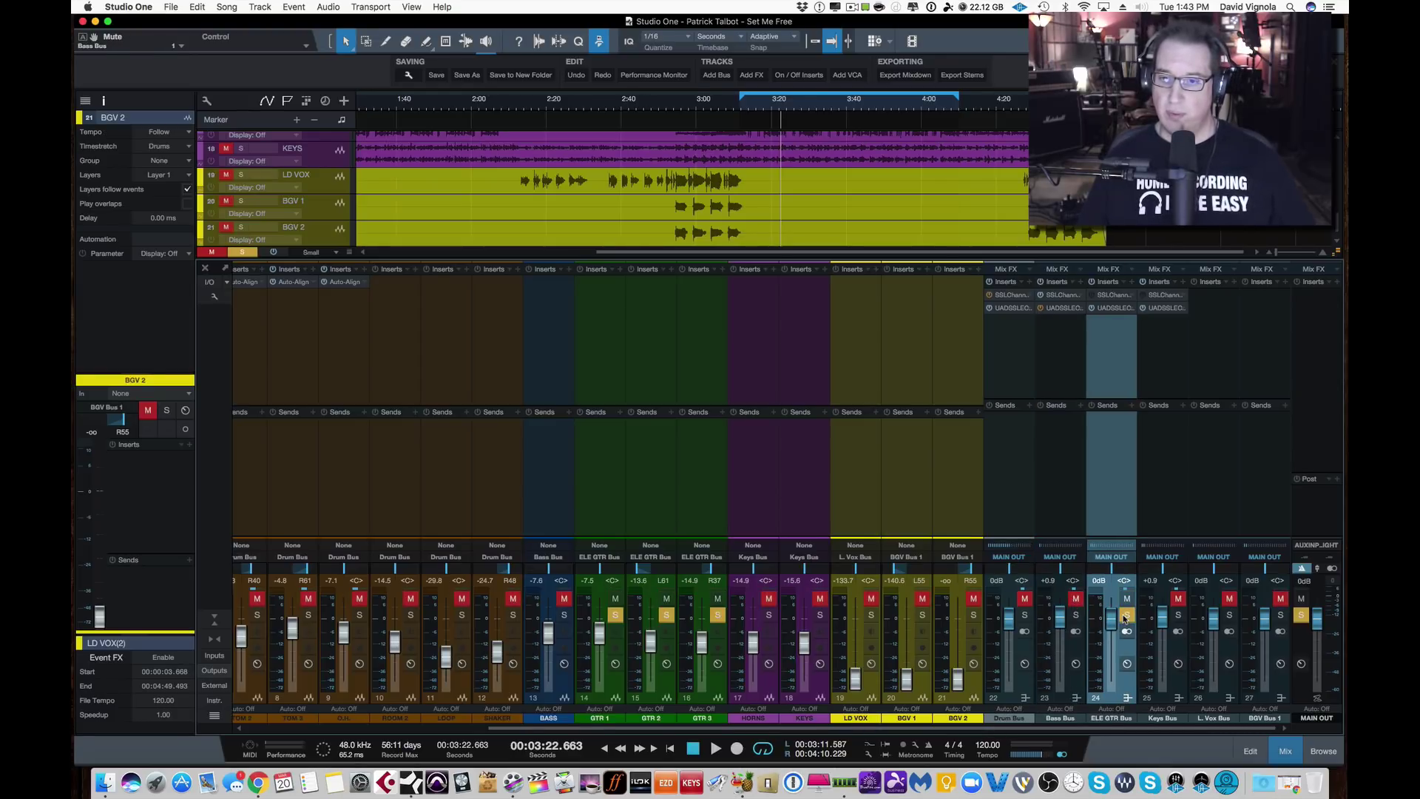
# Open SSLChannel Stereo and the UAD SSL E Channel Strip on the ELE GTR Bus and arrange them side by side
pyautogui.click(1103, 296)
pyautogui.moveTo(640, 202); pyautogui.dragTo(607, 198)
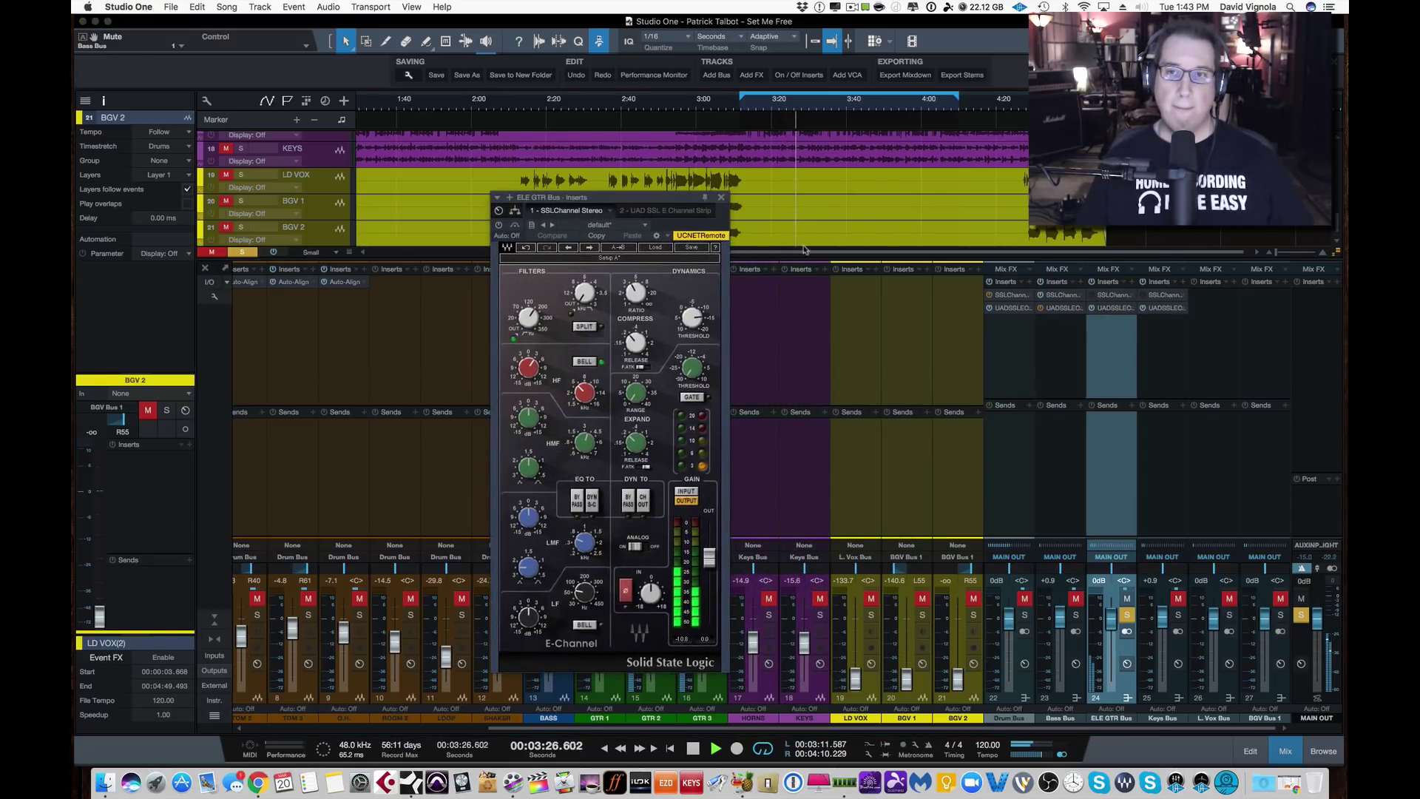
pyautogui.click(1106, 307)
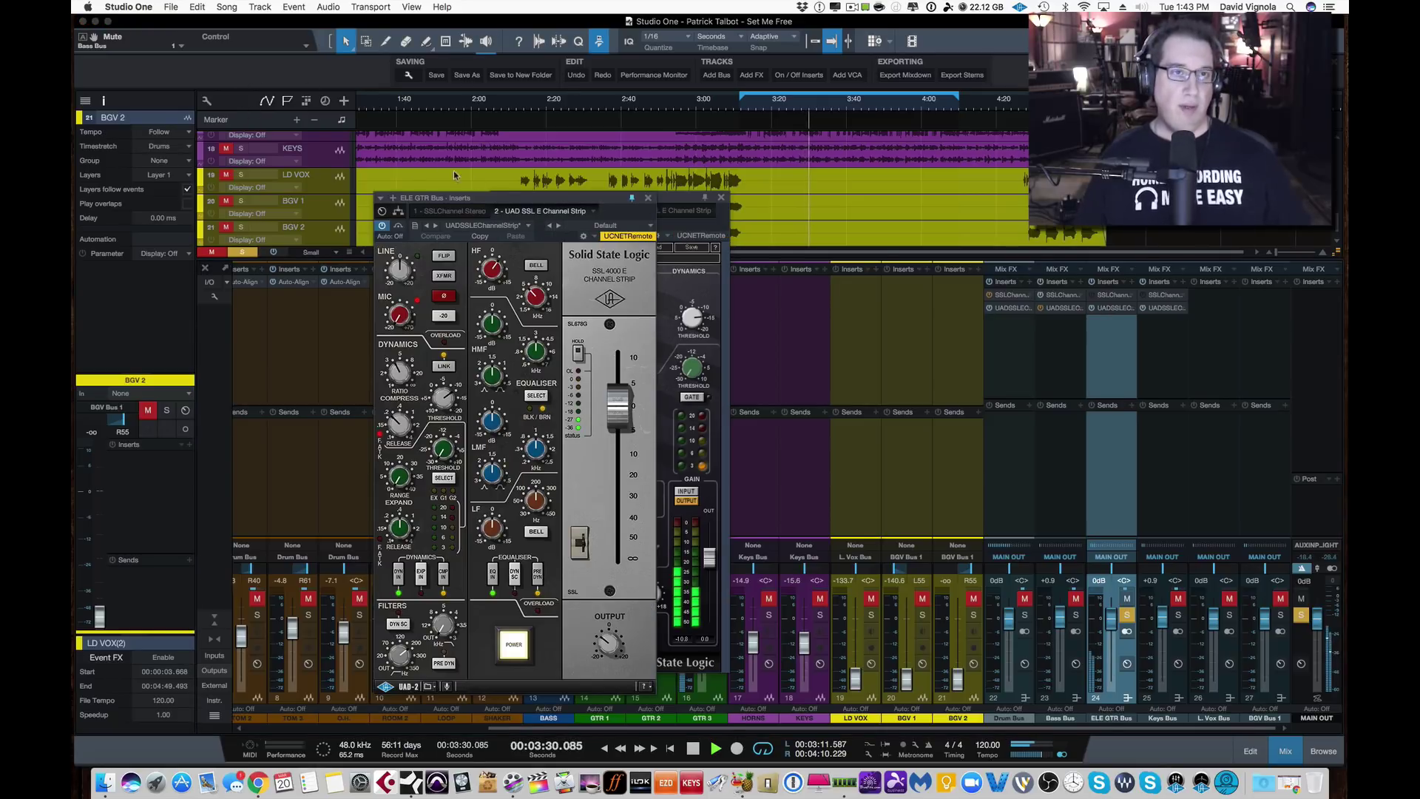
pyautogui.moveTo(503, 201); pyautogui.dragTo(291, 180)
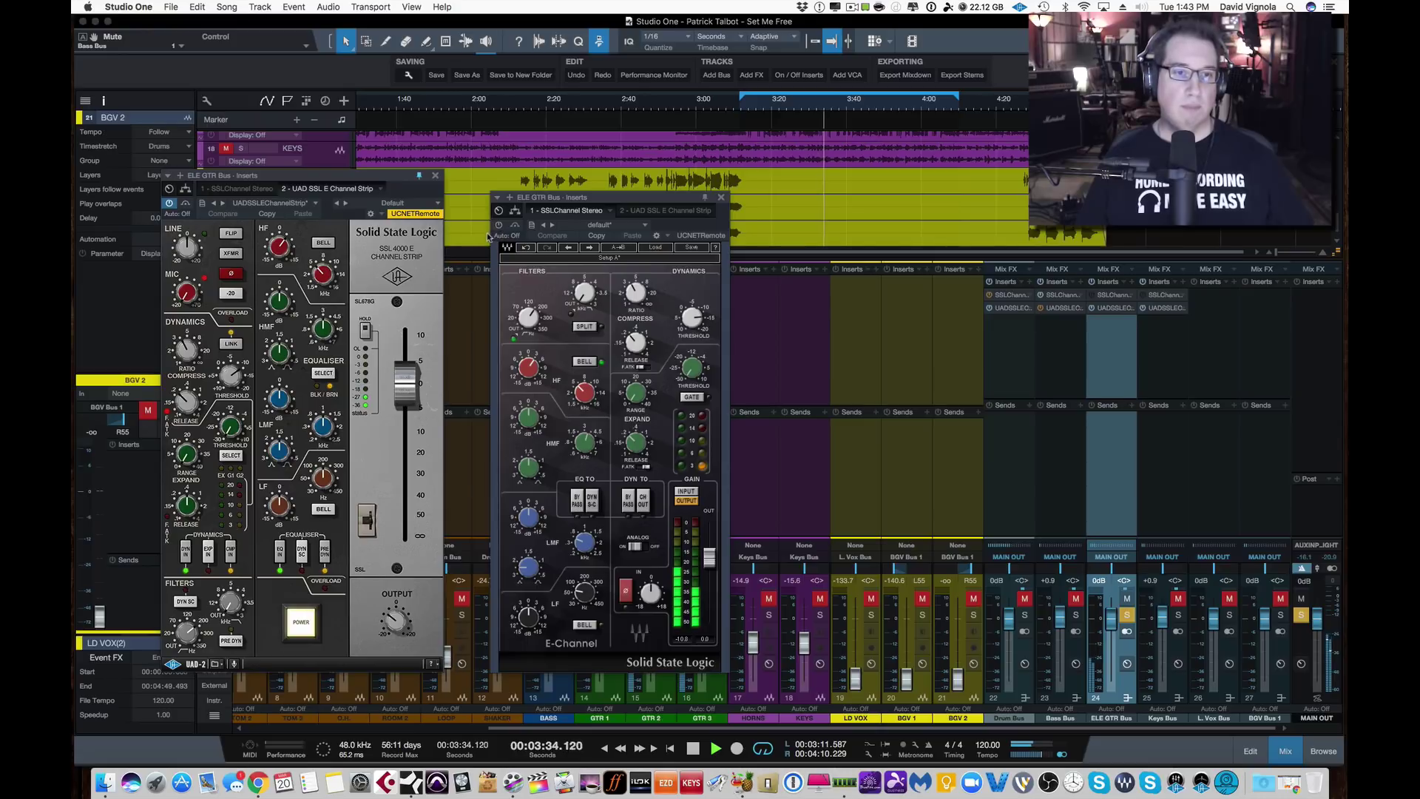
# Bypass SSLChannel Stereo on the ELE GTR Bus and bring its window back beside the UAD strip
pyautogui.click(529, 226)
pyautogui.click(515, 225)
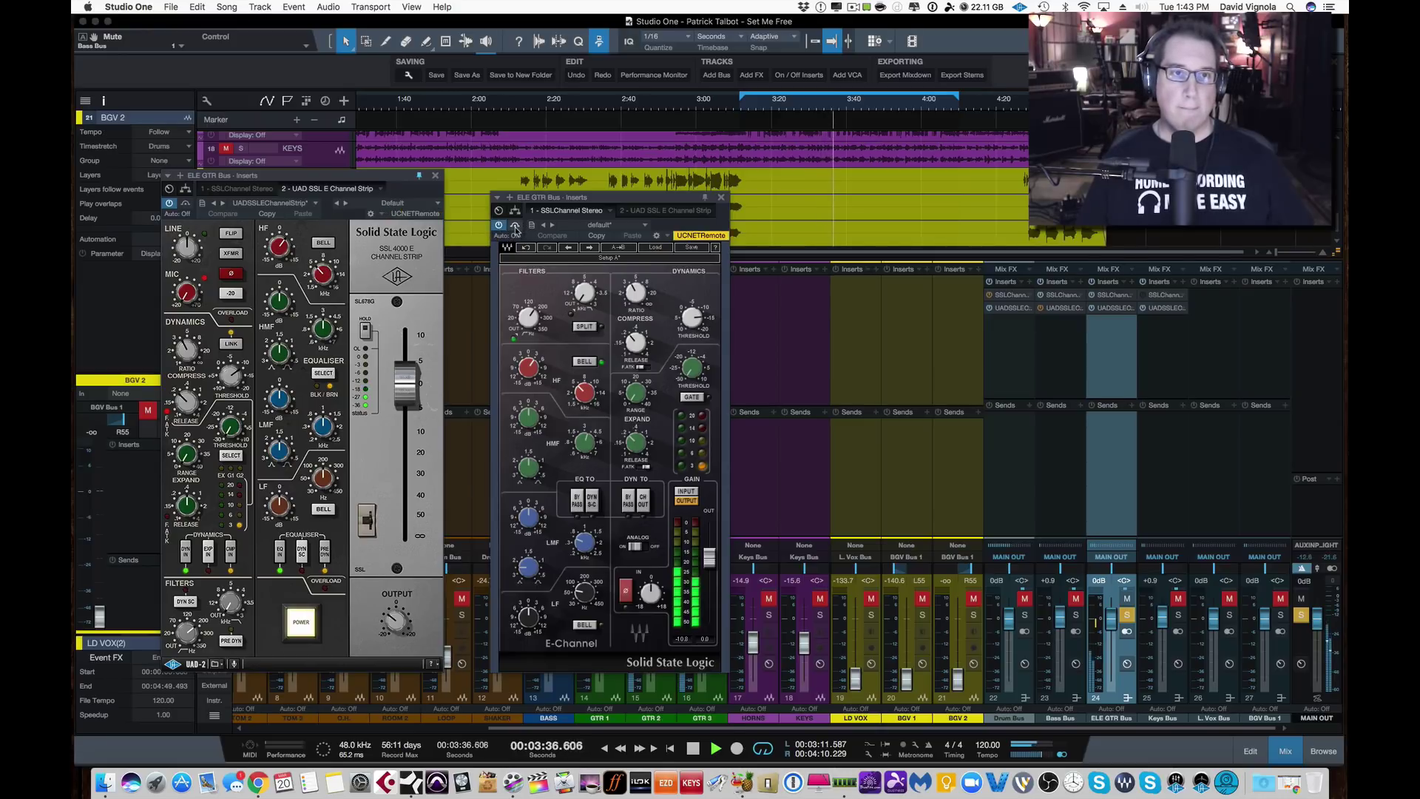
pyautogui.click(546, 180)
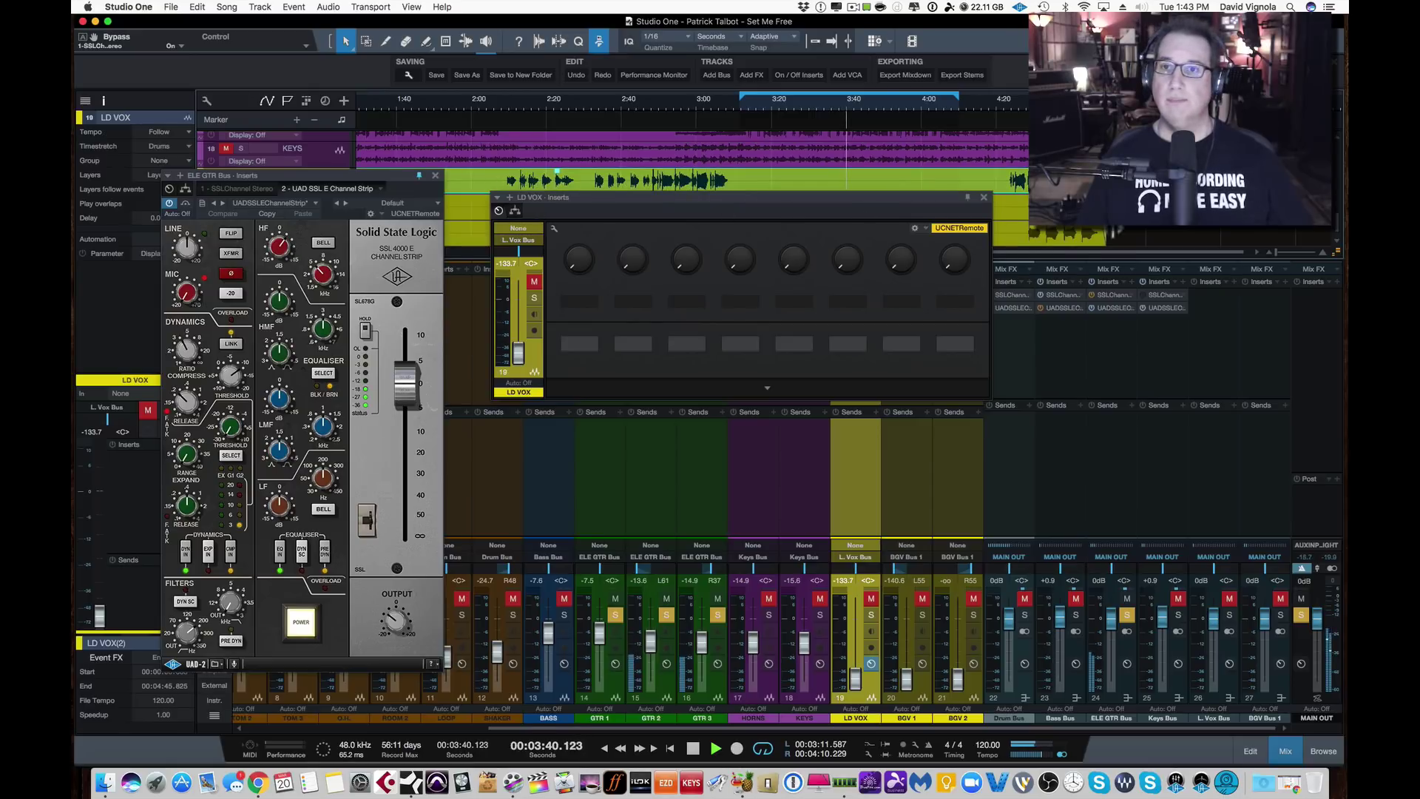
pyautogui.click(984, 197)
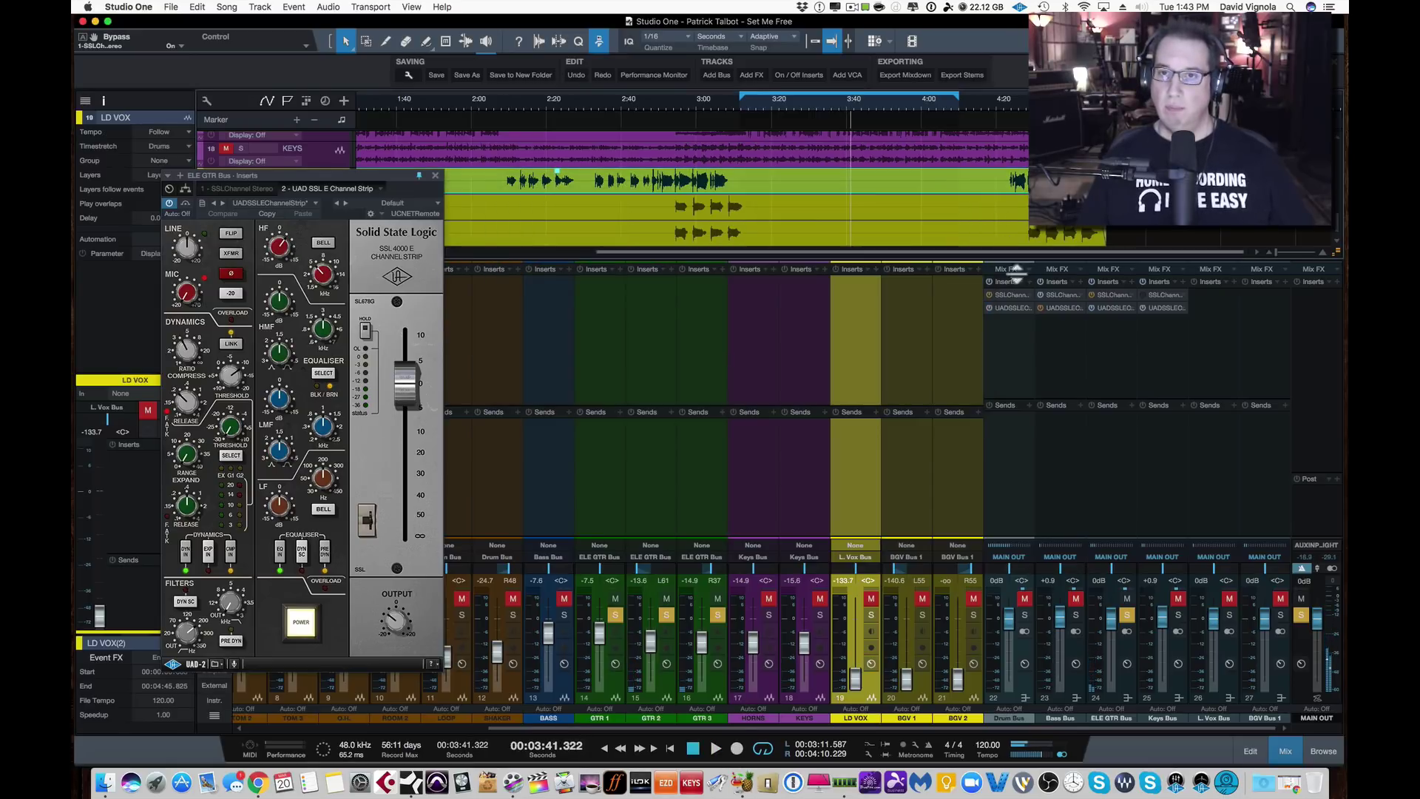
pyautogui.click(1113, 295)
pyautogui.moveTo(549, 200); pyautogui.dragTo(525, 185)
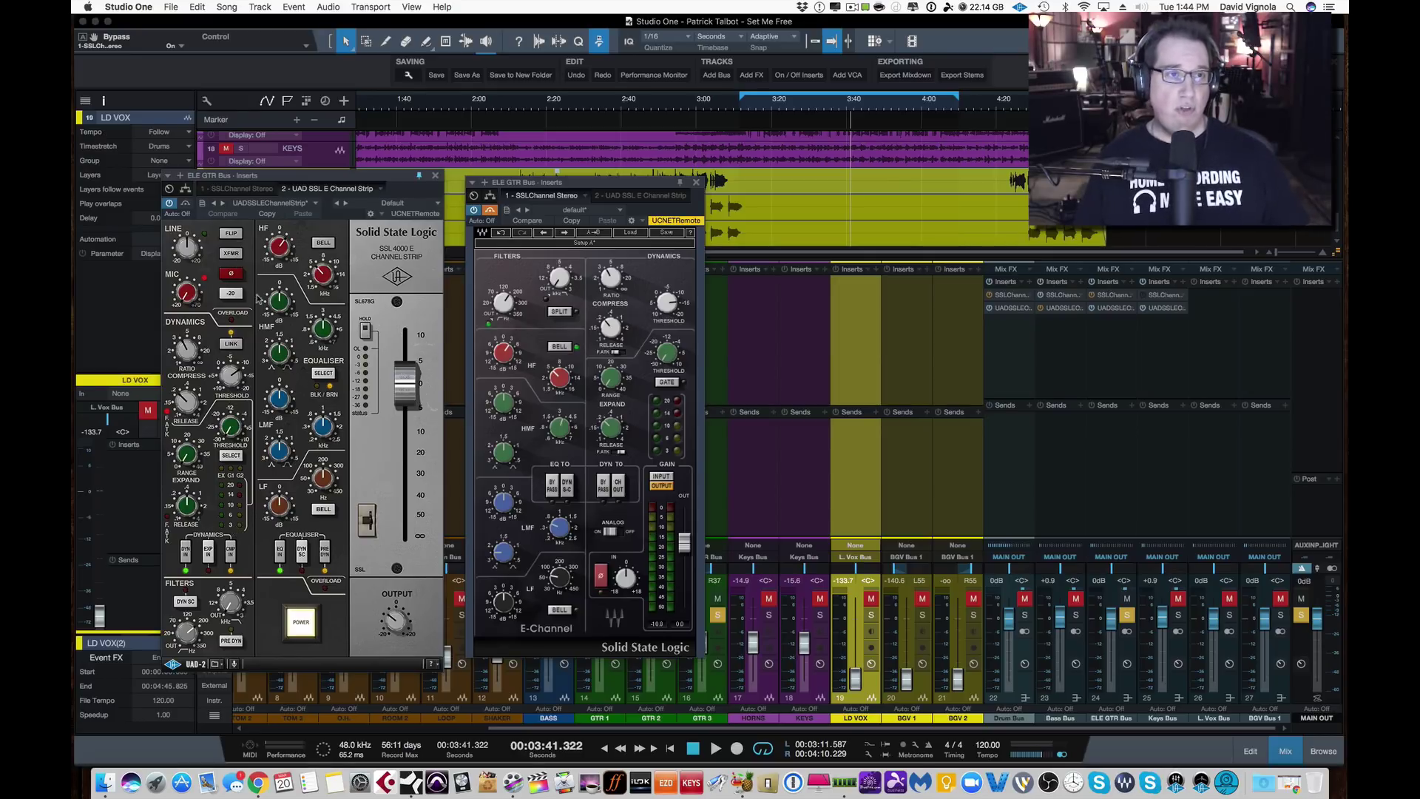
# Play the guitars and set the UAD strip's compressor threshold to -11.4 dB
pyautogui.press('space')
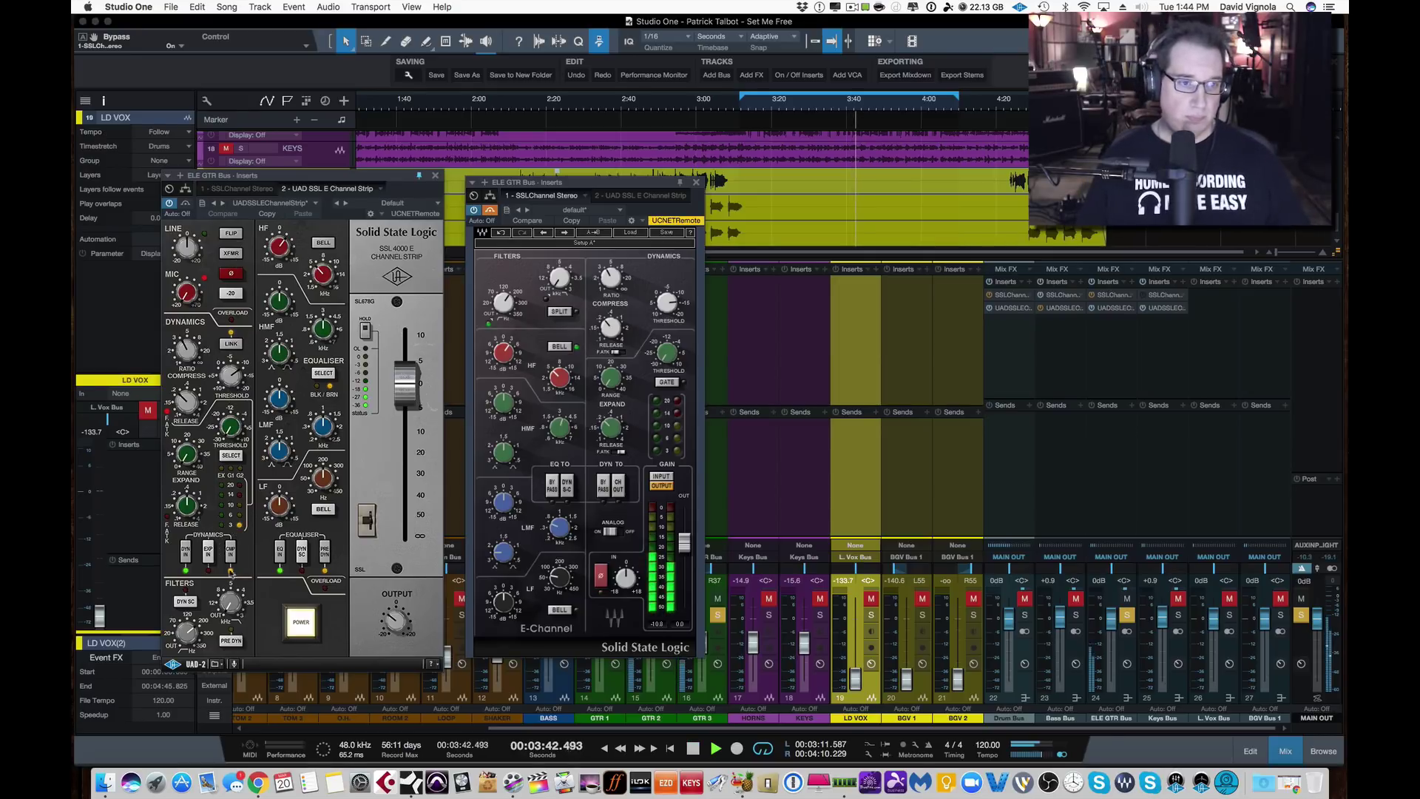
pyautogui.click(224, 378)
pyautogui.scroll(-1, 224, 378)
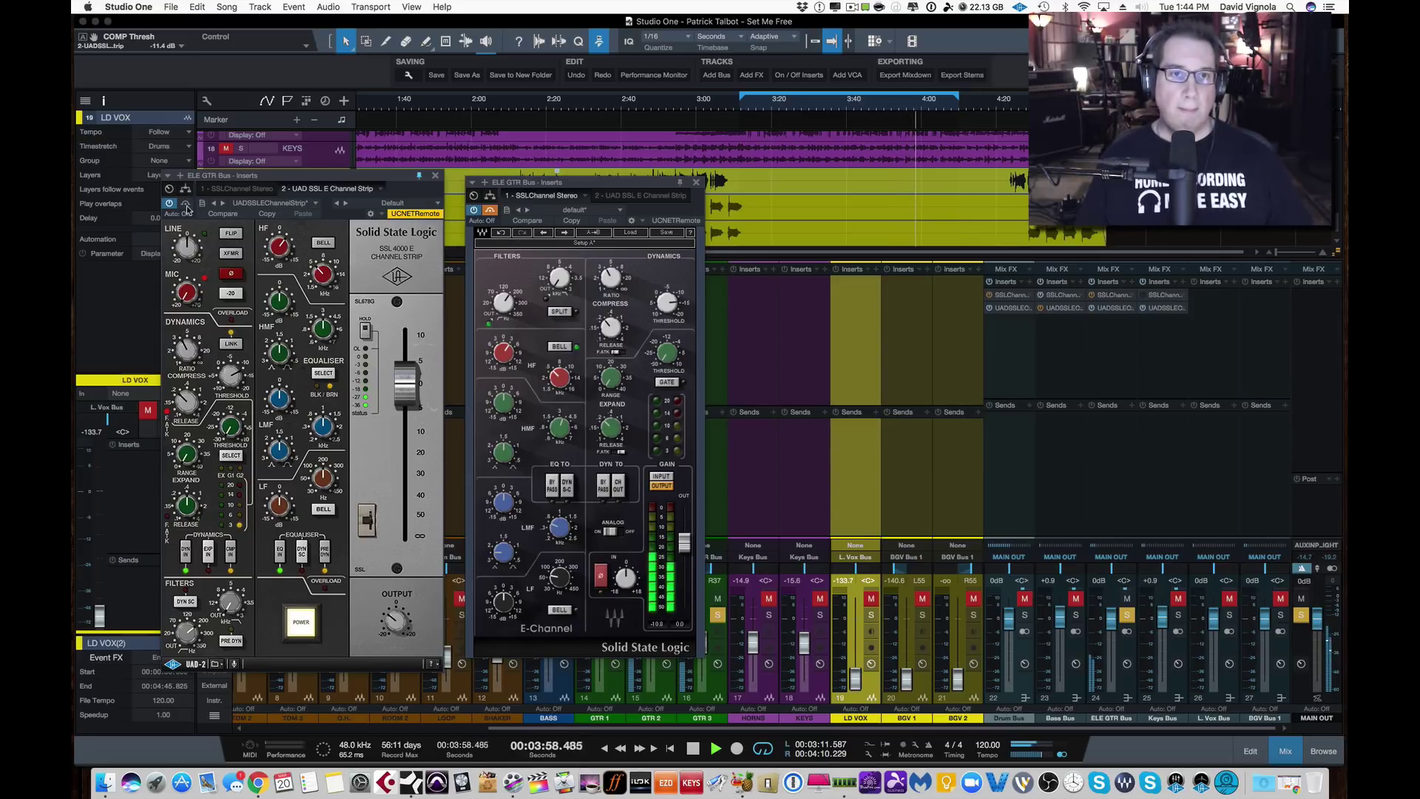
# Switch the guitars to SSLChannel Stereo and set its compressor threshold to -14.0 dB
pyautogui.click(186, 204)
pyautogui.click(489, 211)
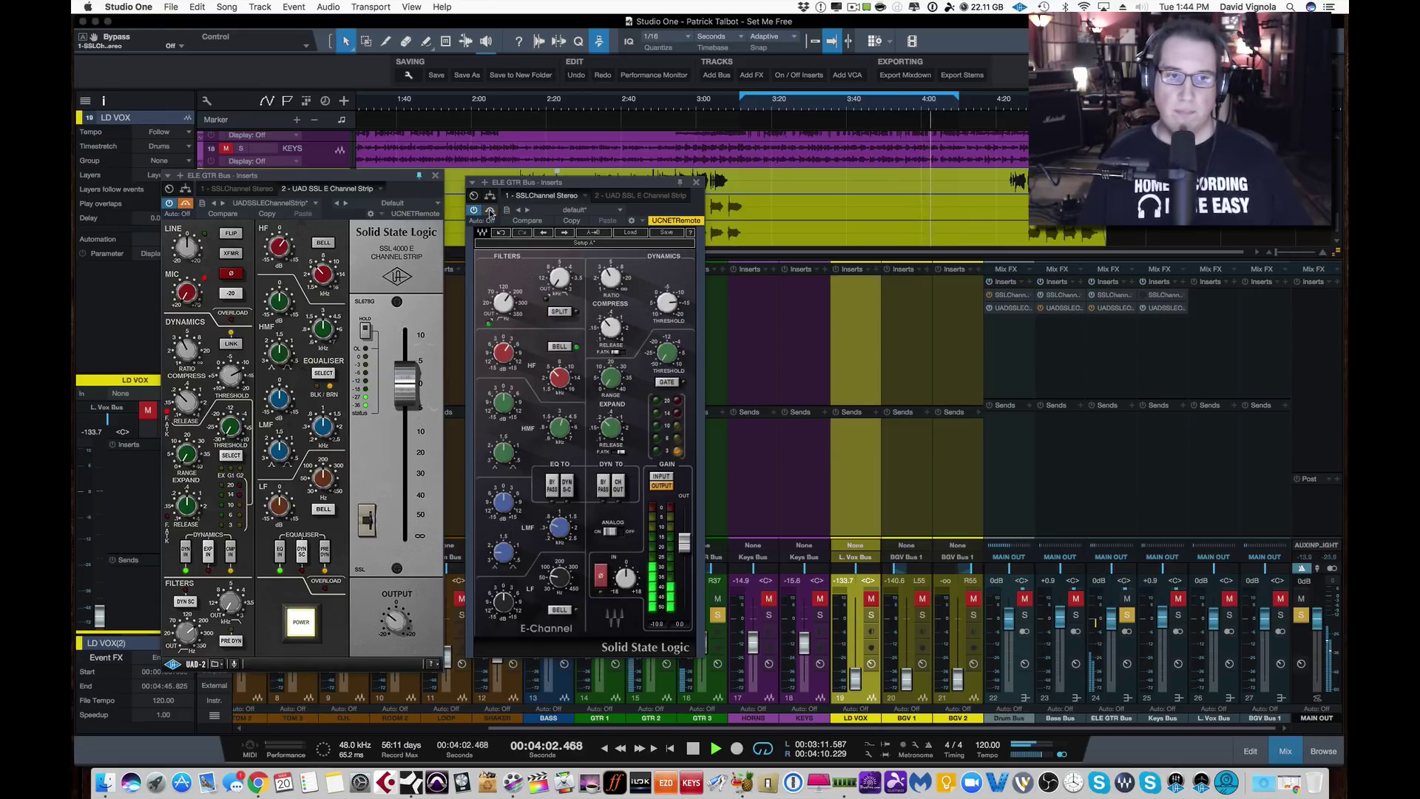
pyautogui.moveTo(663, 308)
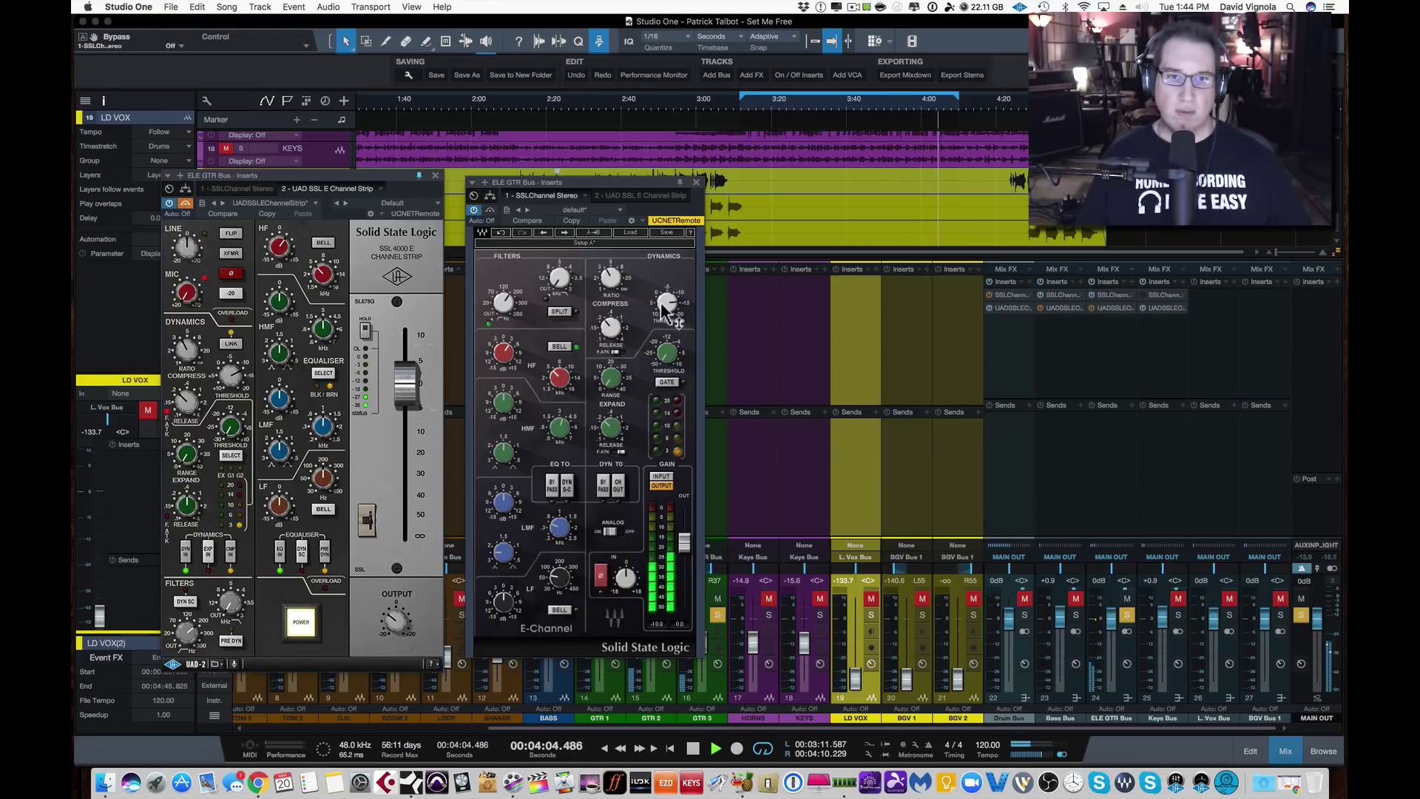
pyautogui.click(664, 308)
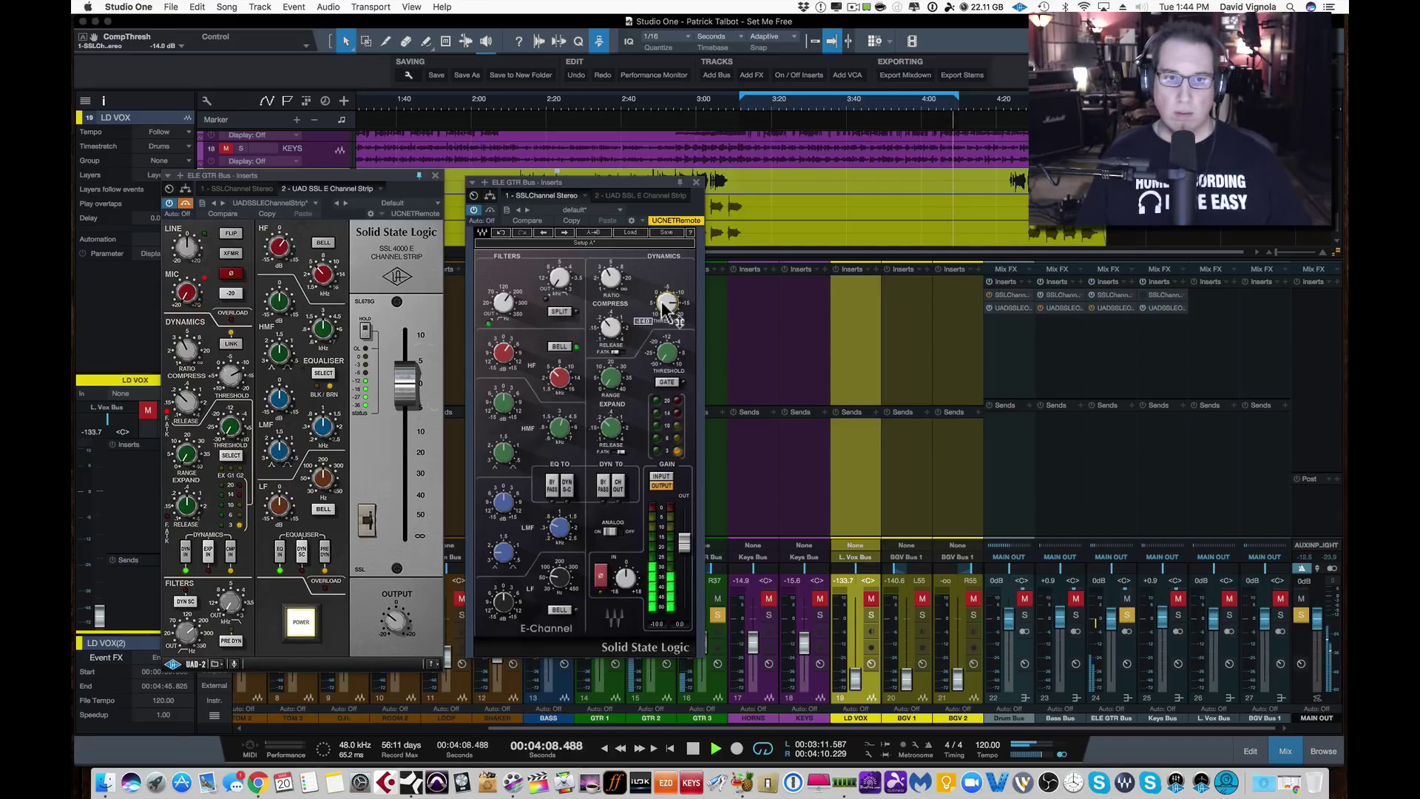
# Compare the guitars with both strips bypassed, through the UAD strip and through SSLChannel Stereo, then stop playback
pyautogui.click(490, 214)
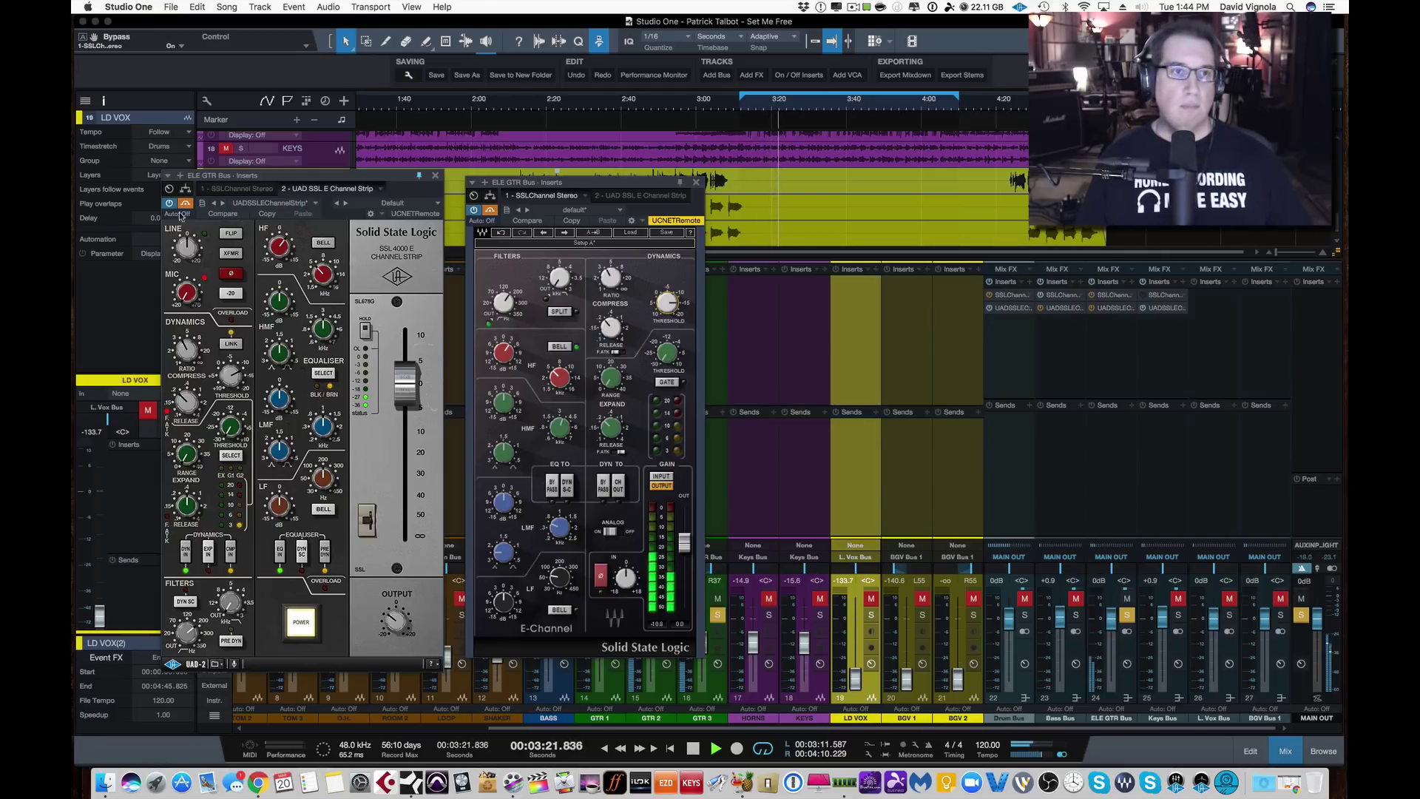
pyautogui.click(186, 205)
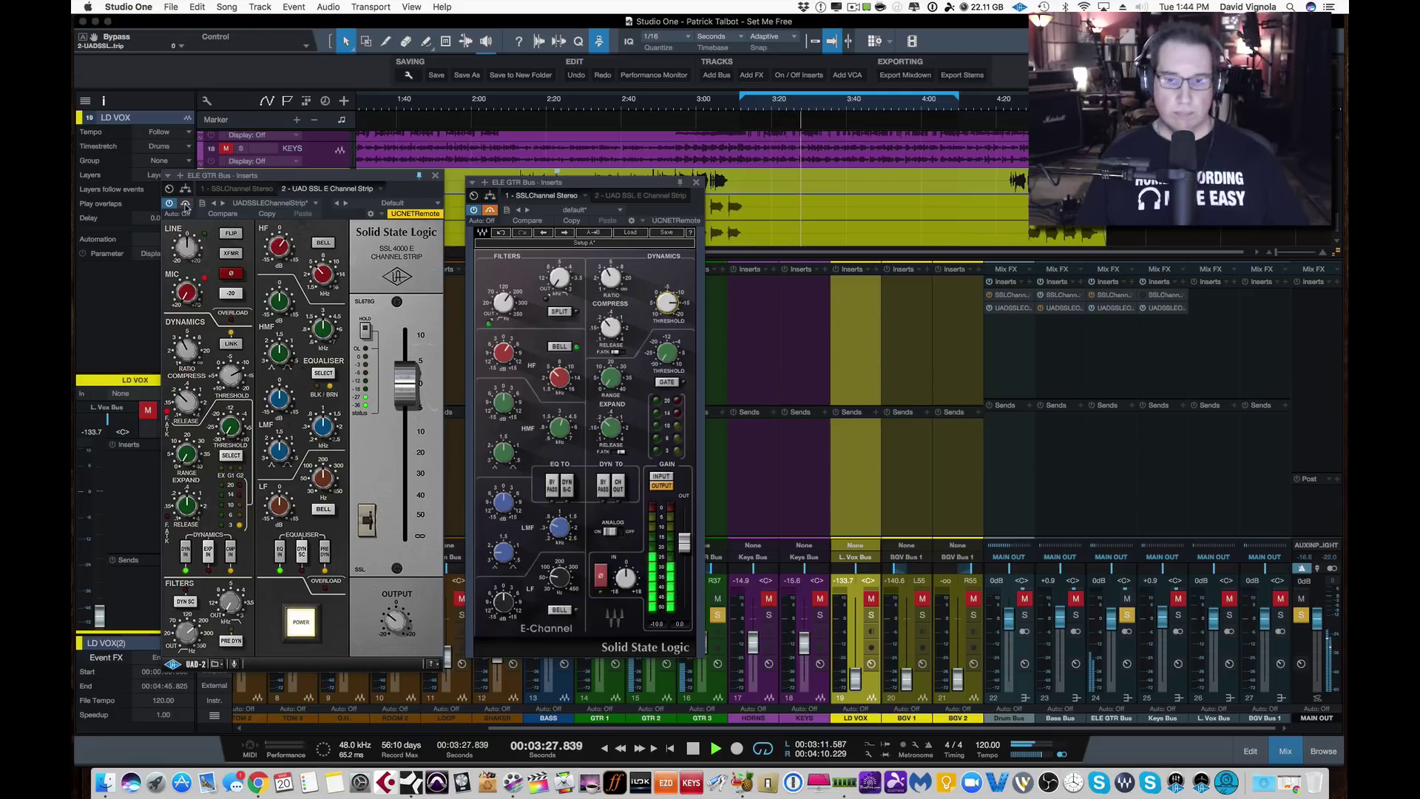
pyautogui.click(185, 205)
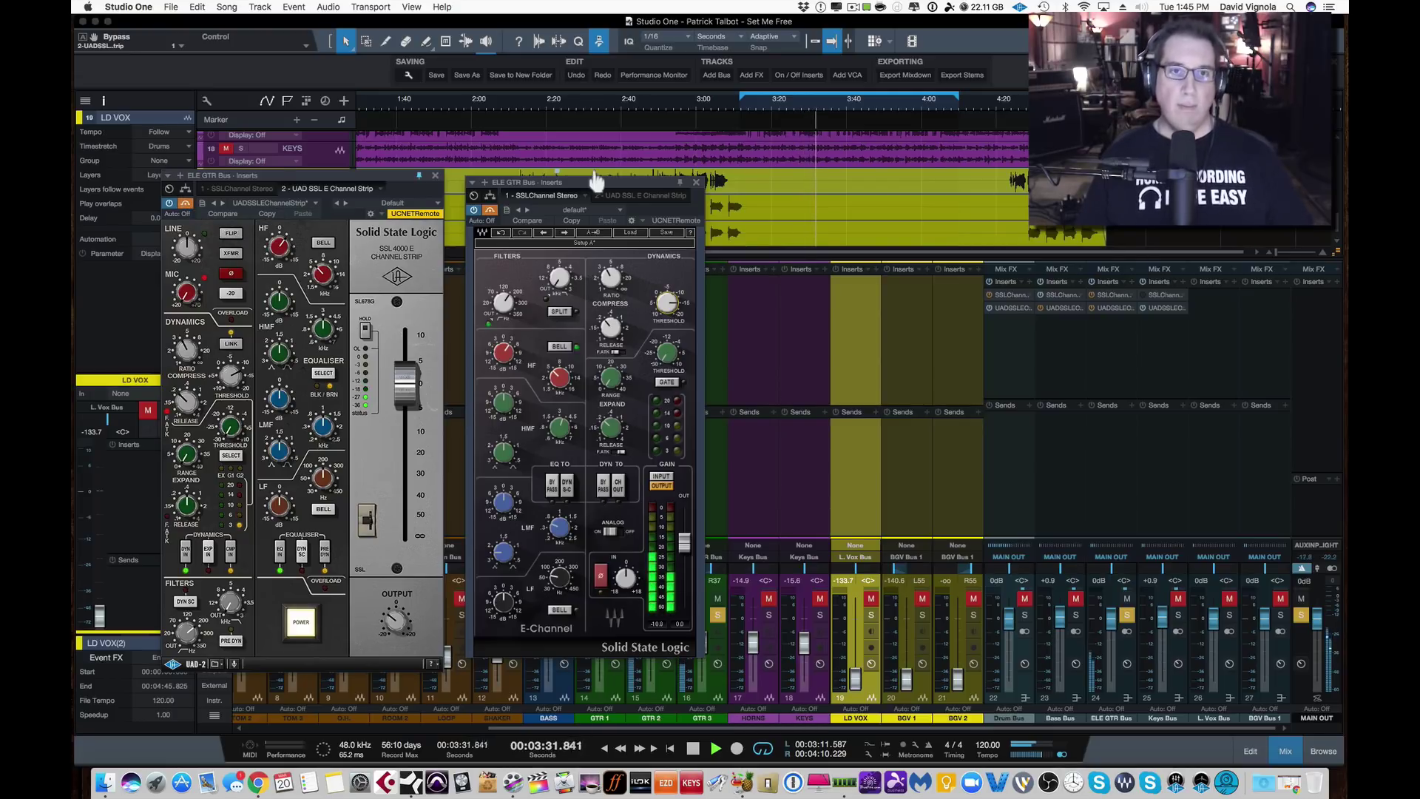
pyautogui.click(490, 212)
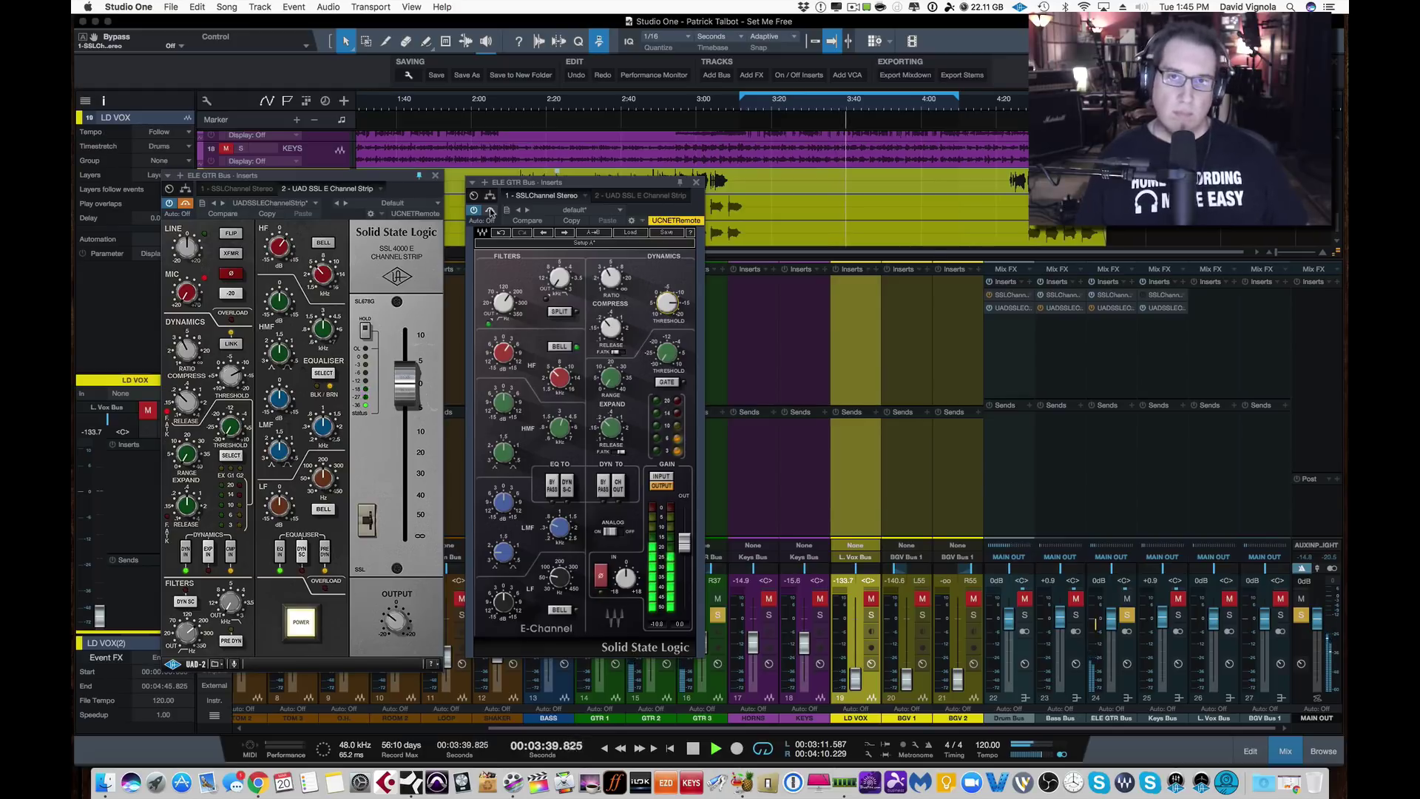
pyautogui.press('space')
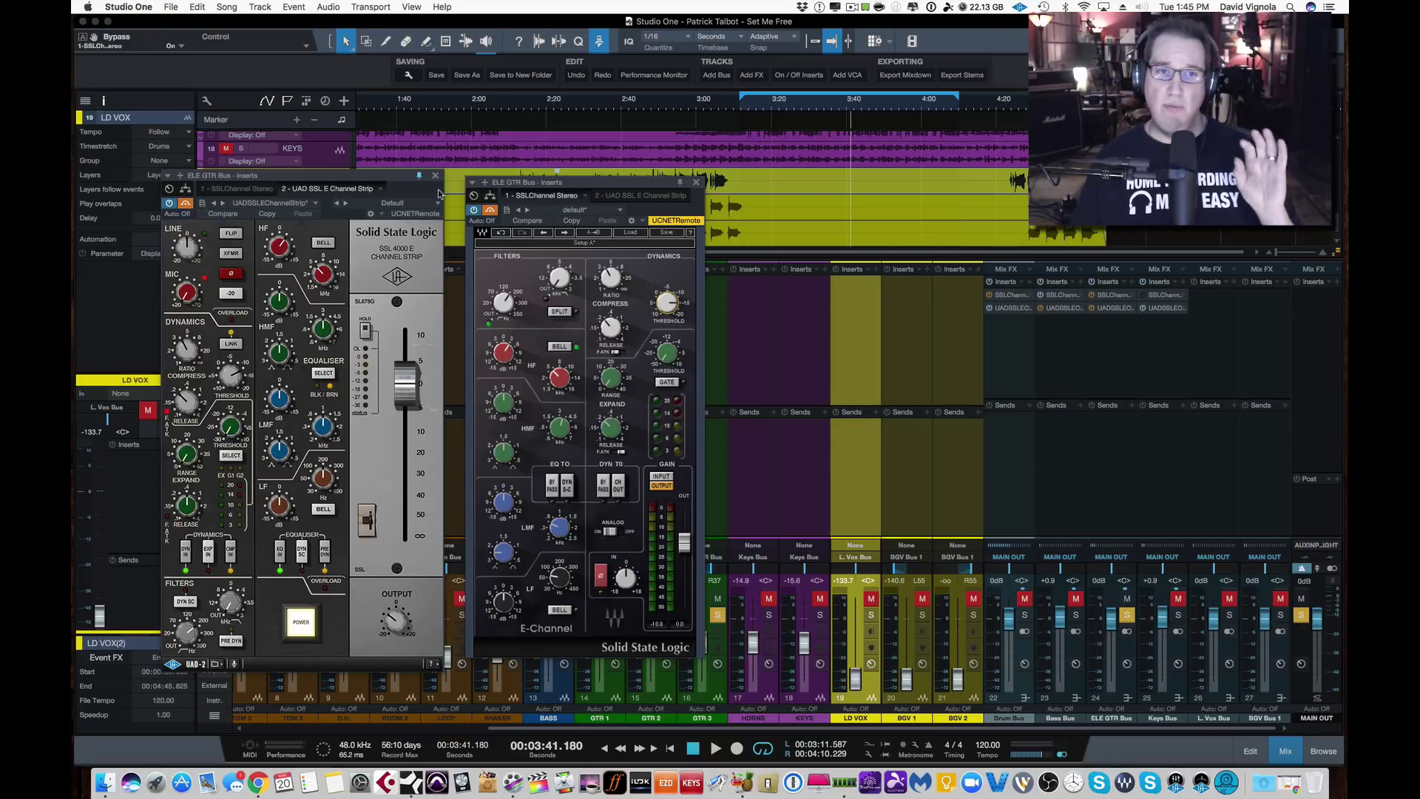
# Reactivate the UAD strip on the ELE GTR Bus and close both plug-in windows
pyautogui.click(186, 205)
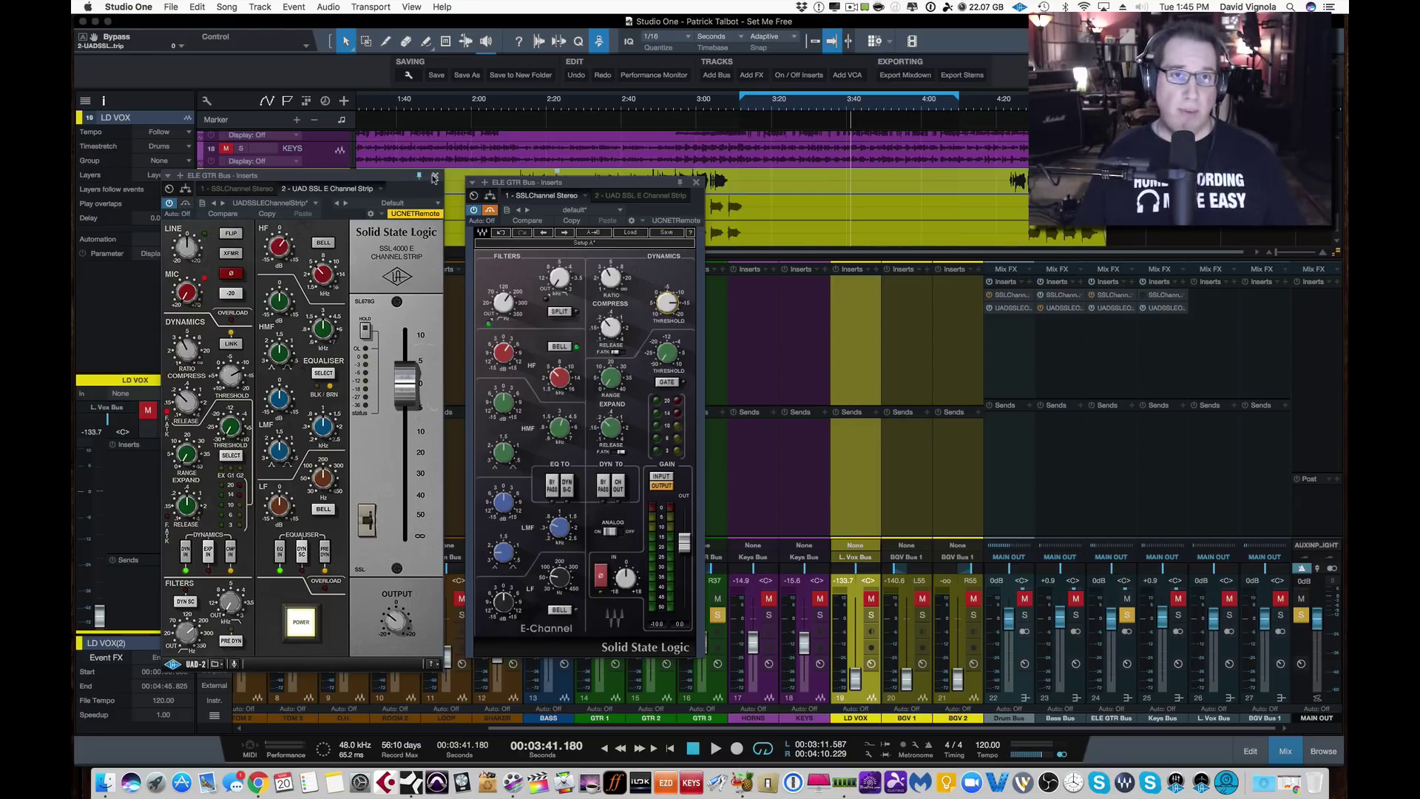
pyautogui.click(434, 177)
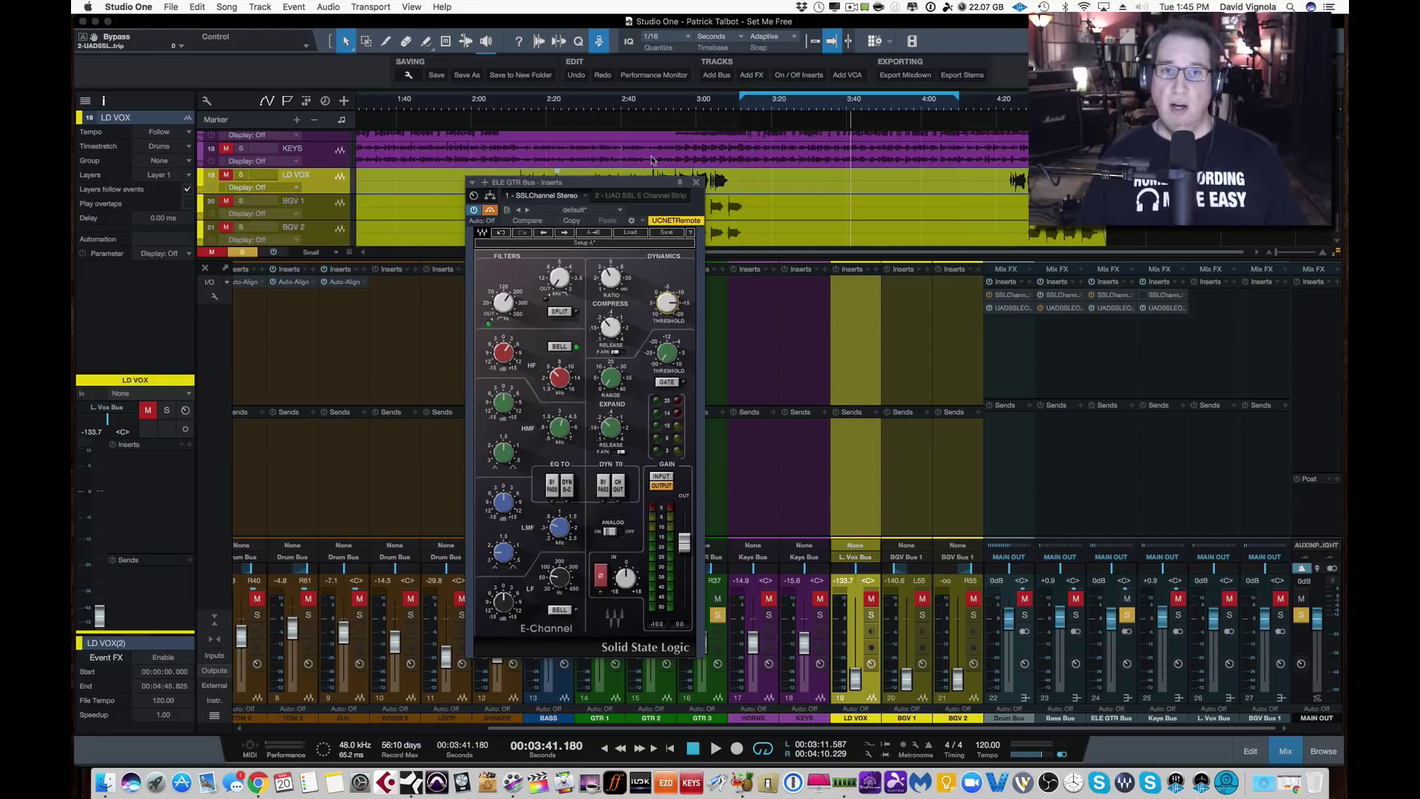
pyautogui.click(697, 182)
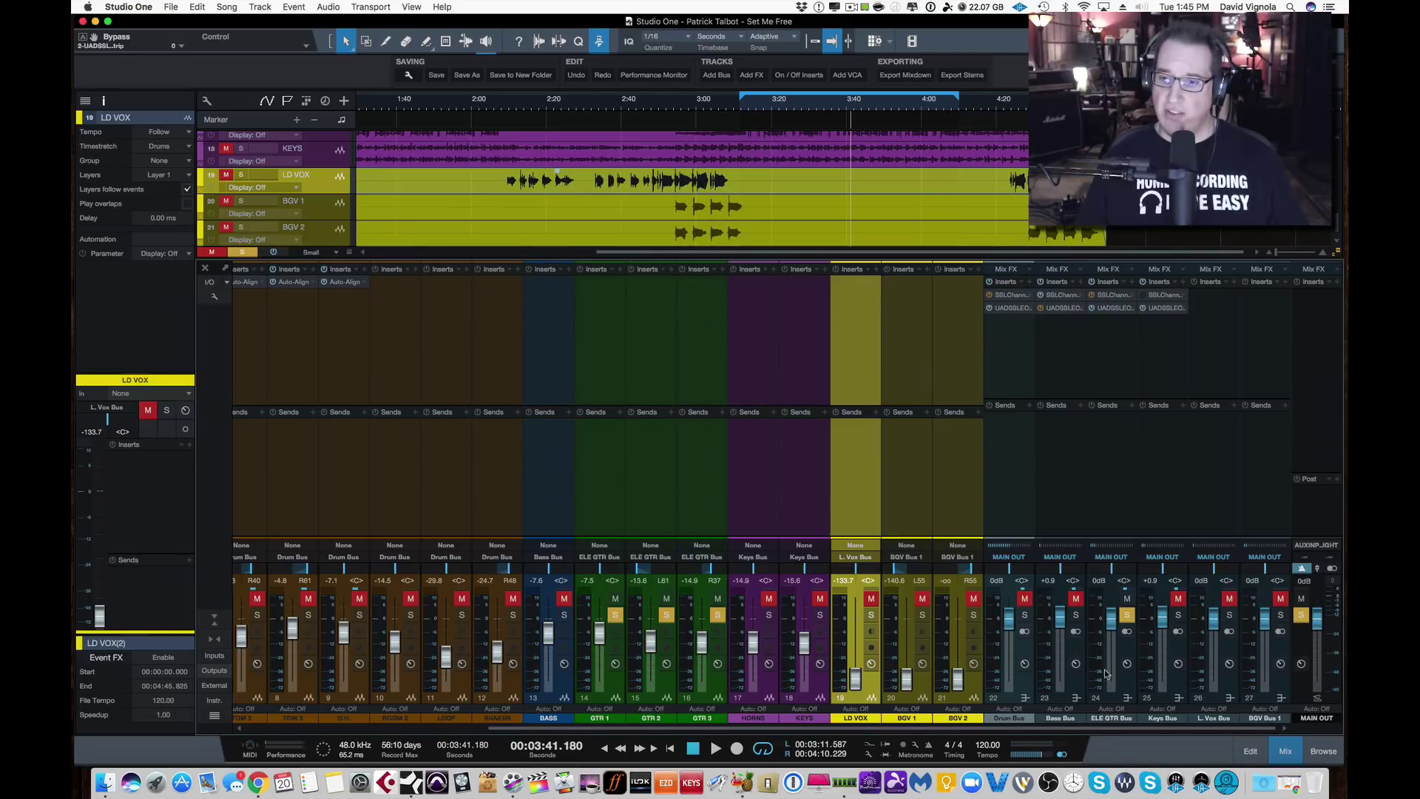
# Solo the Keys Bus in place of the muted ELE GTR Bus and open its SSLChannel Stereo and UAD strips side by side
pyautogui.click(1178, 616)
pyautogui.click(1127, 600)
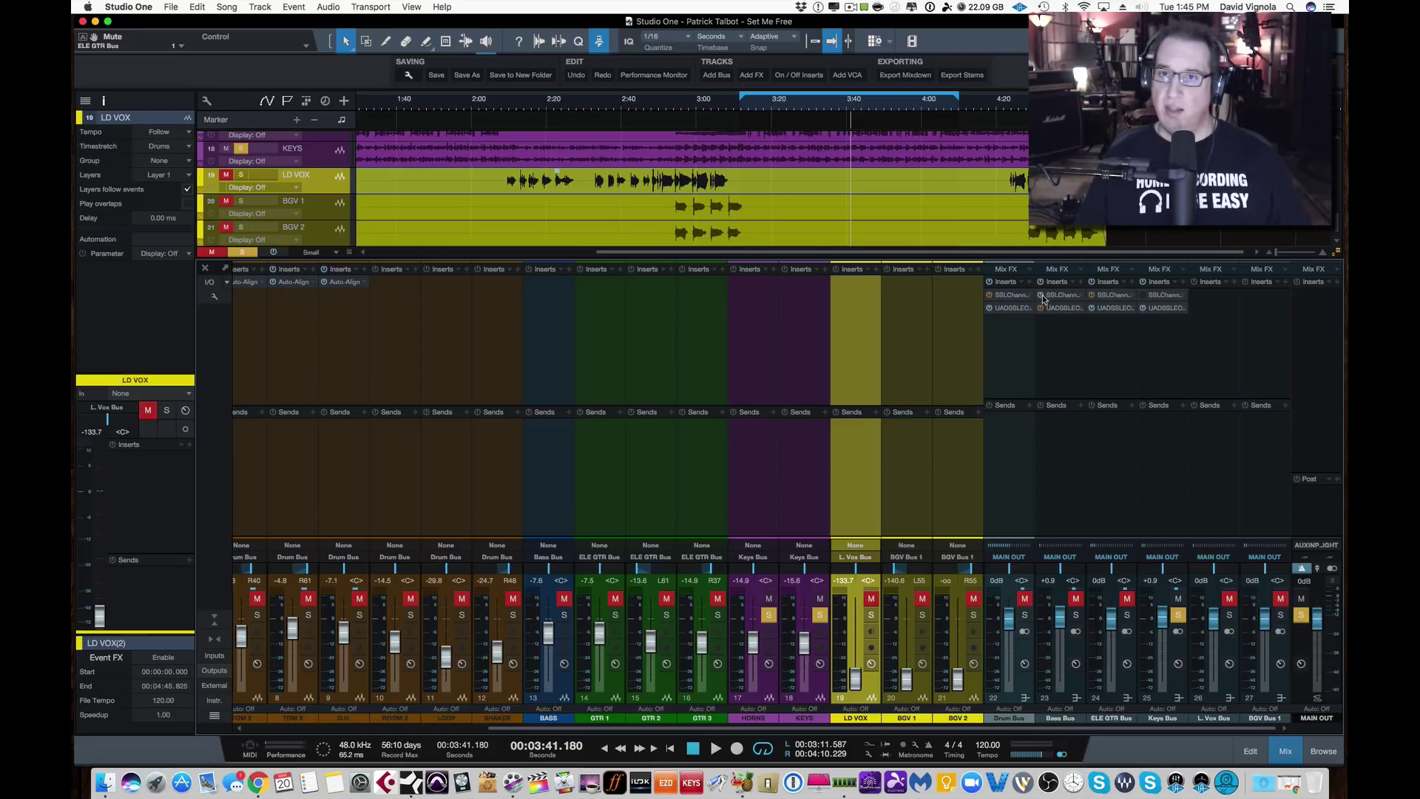
pyautogui.click(1154, 309)
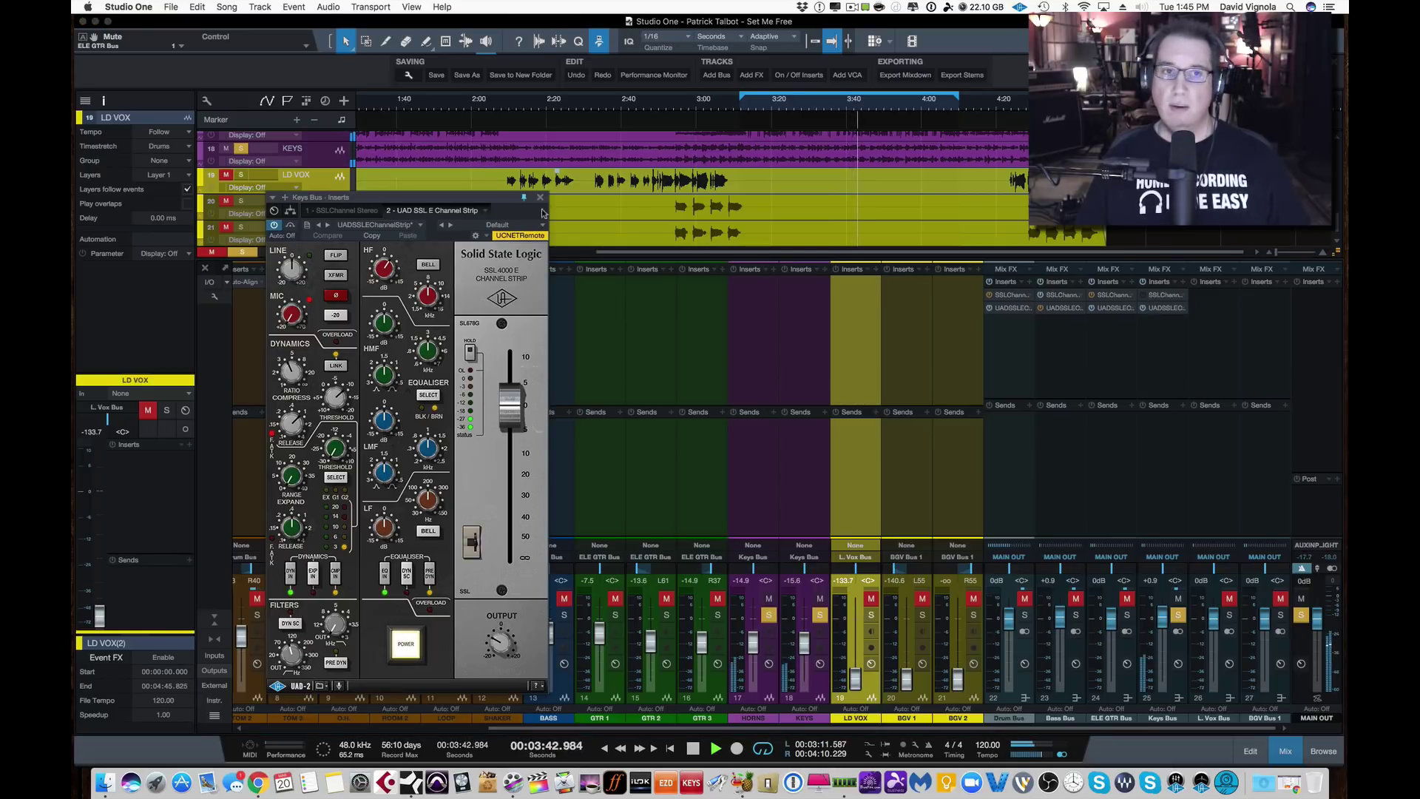
pyautogui.click(1162, 295)
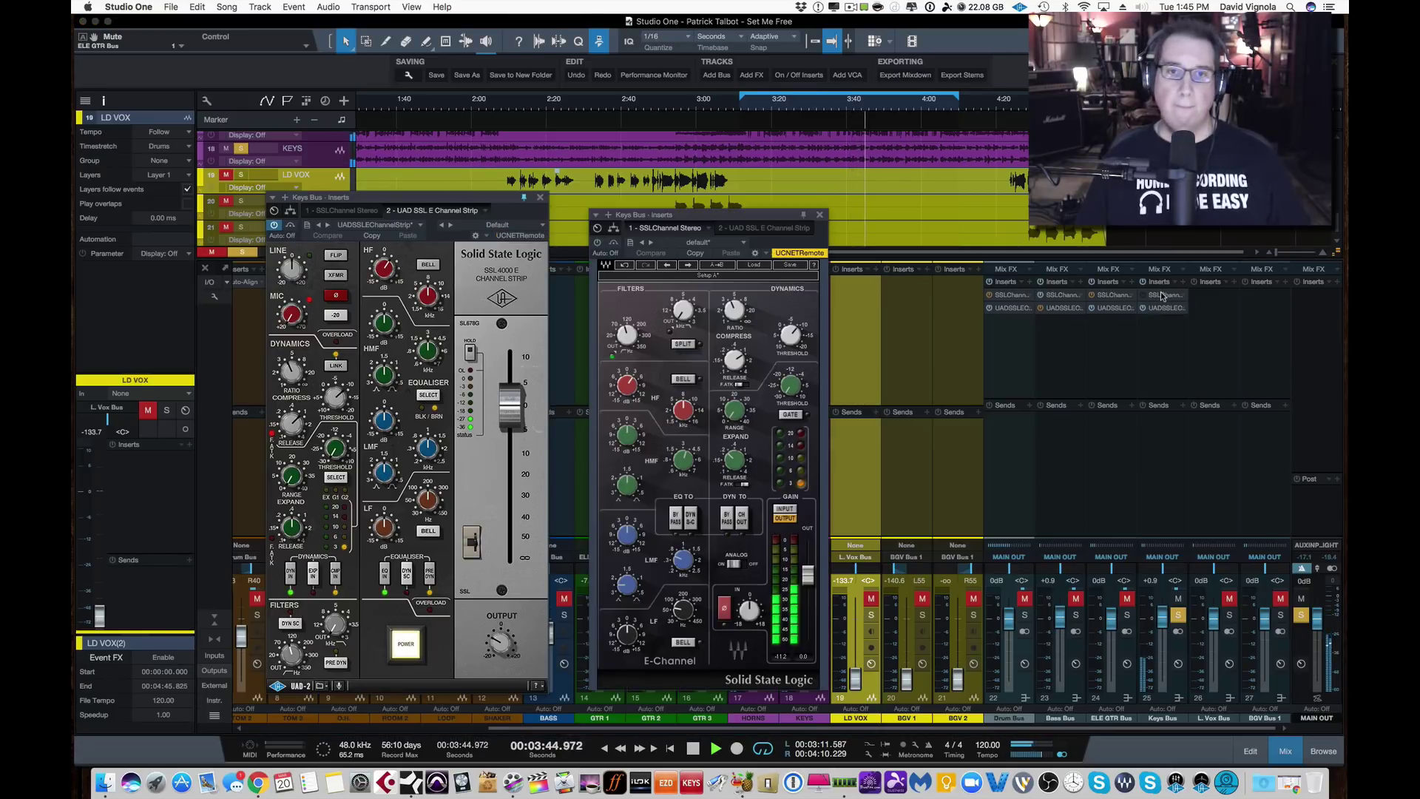
pyautogui.moveTo(418, 198); pyautogui.dragTo(351, 170)
pyautogui.moveTo(619, 210); pyautogui.dragTo(523, 171)
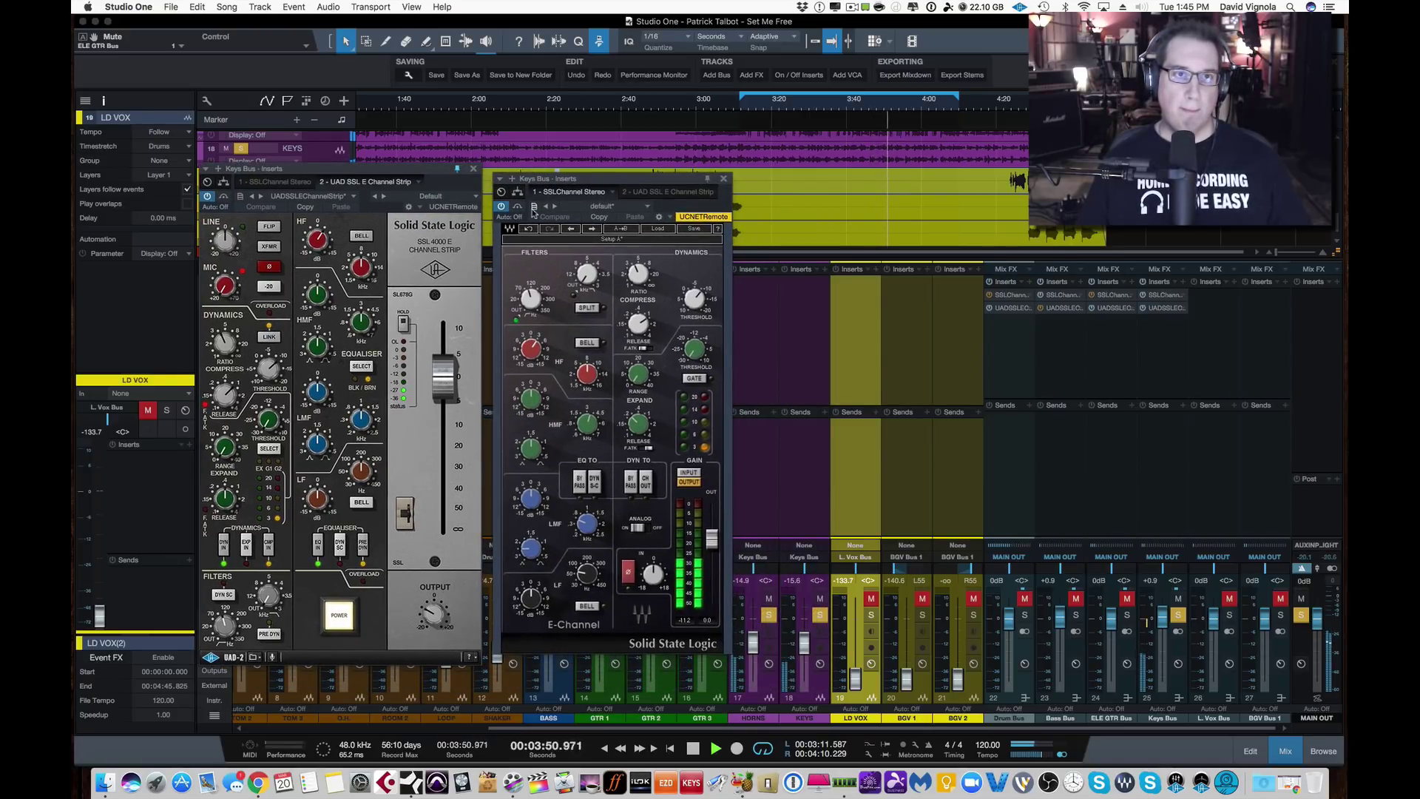
# Bypass SSLChannel Stereo on the Keys Bus and return the stopped playhead to the start of the loop range
pyautogui.click(518, 206)
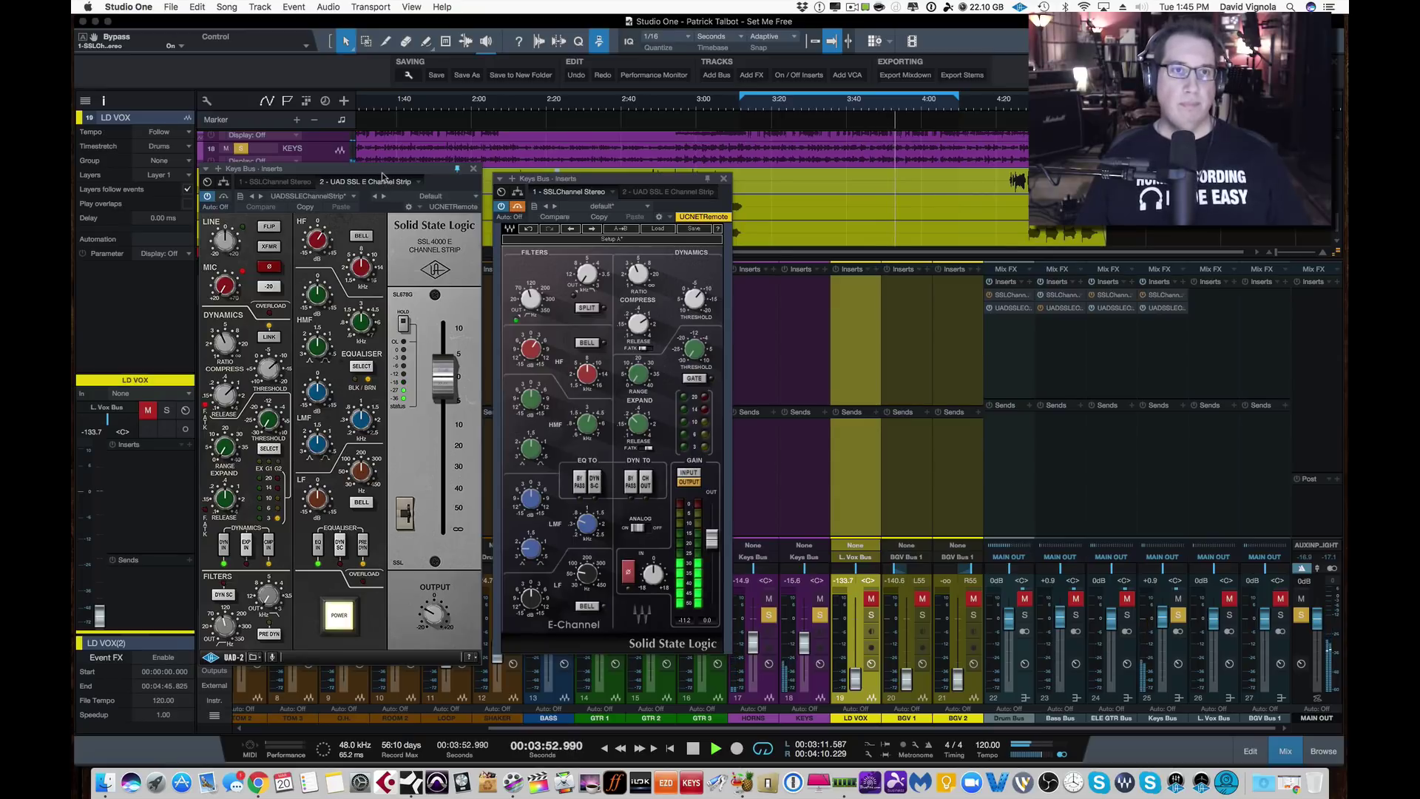
pyautogui.press('space')
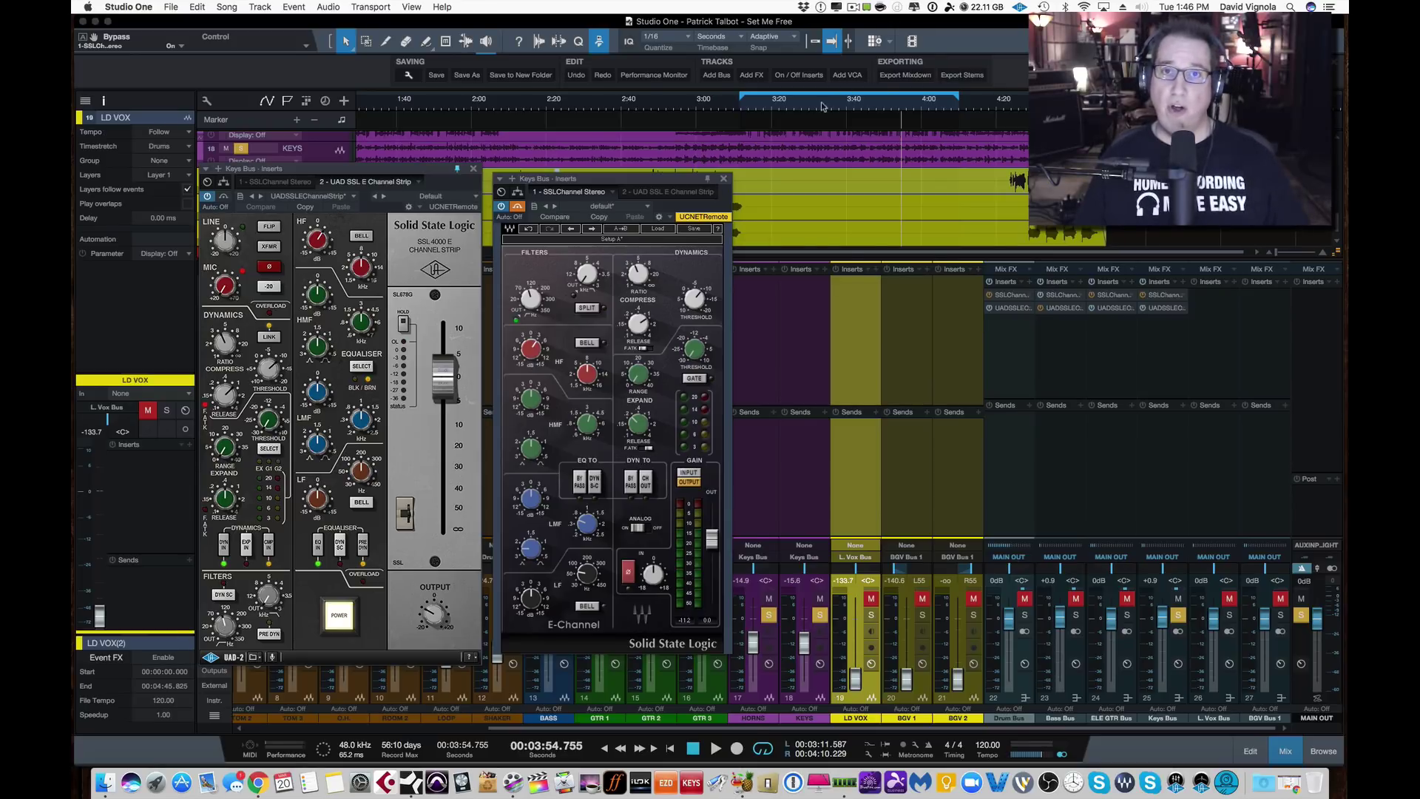
pyautogui.click(743, 109)
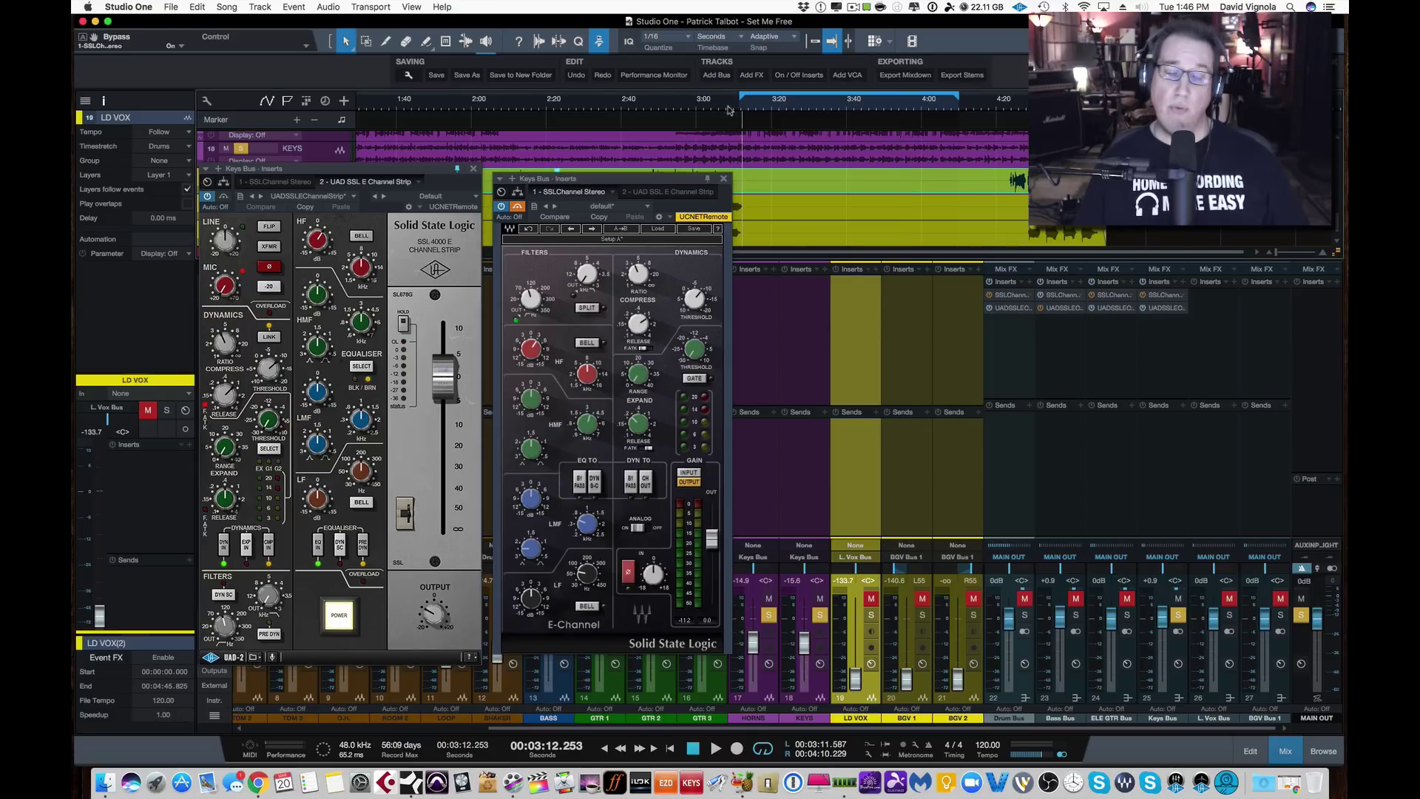
# Play the keys and compare them with both strips bypassed, through the UAD strip and through SSLChannel Stereo, then stop playback
pyautogui.press('space')
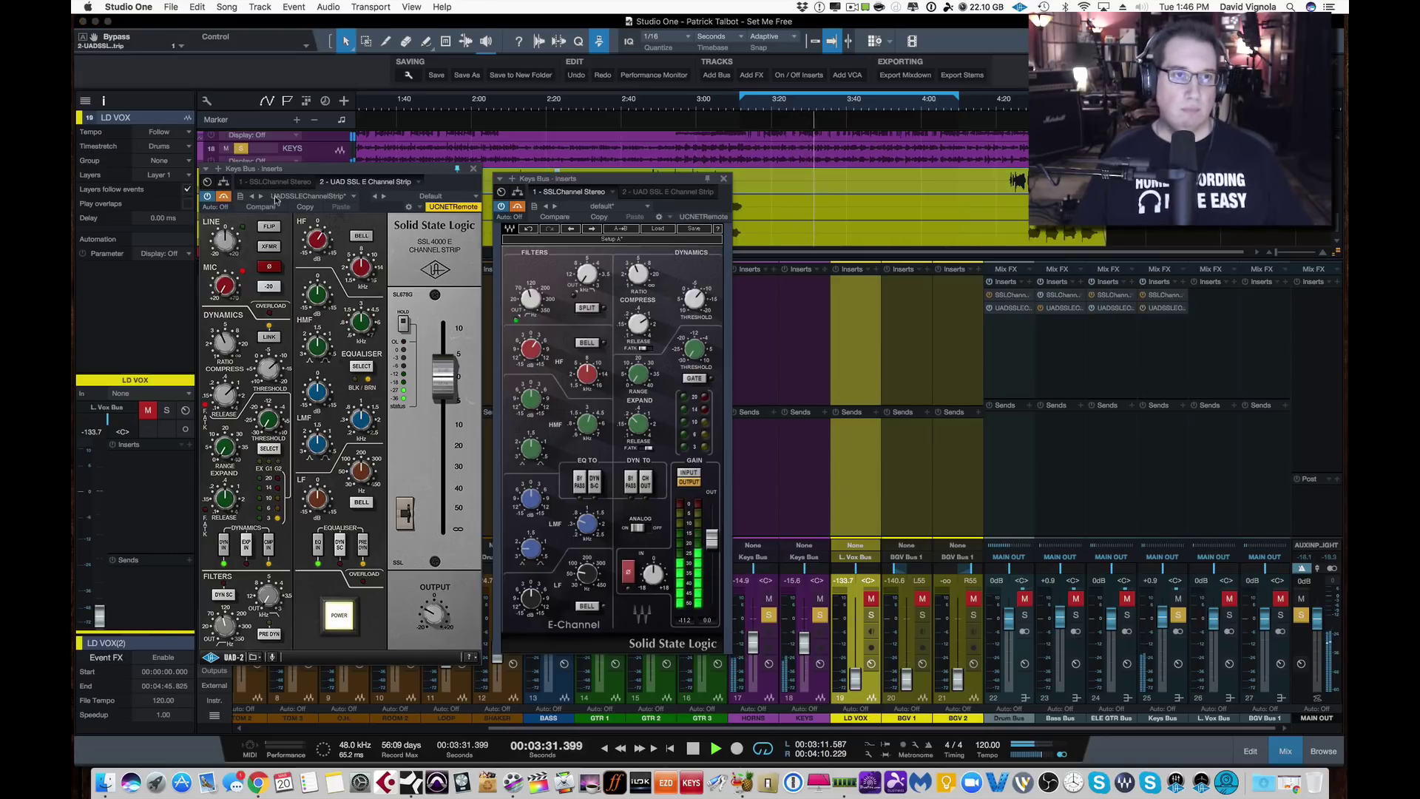
pyautogui.click(518, 207)
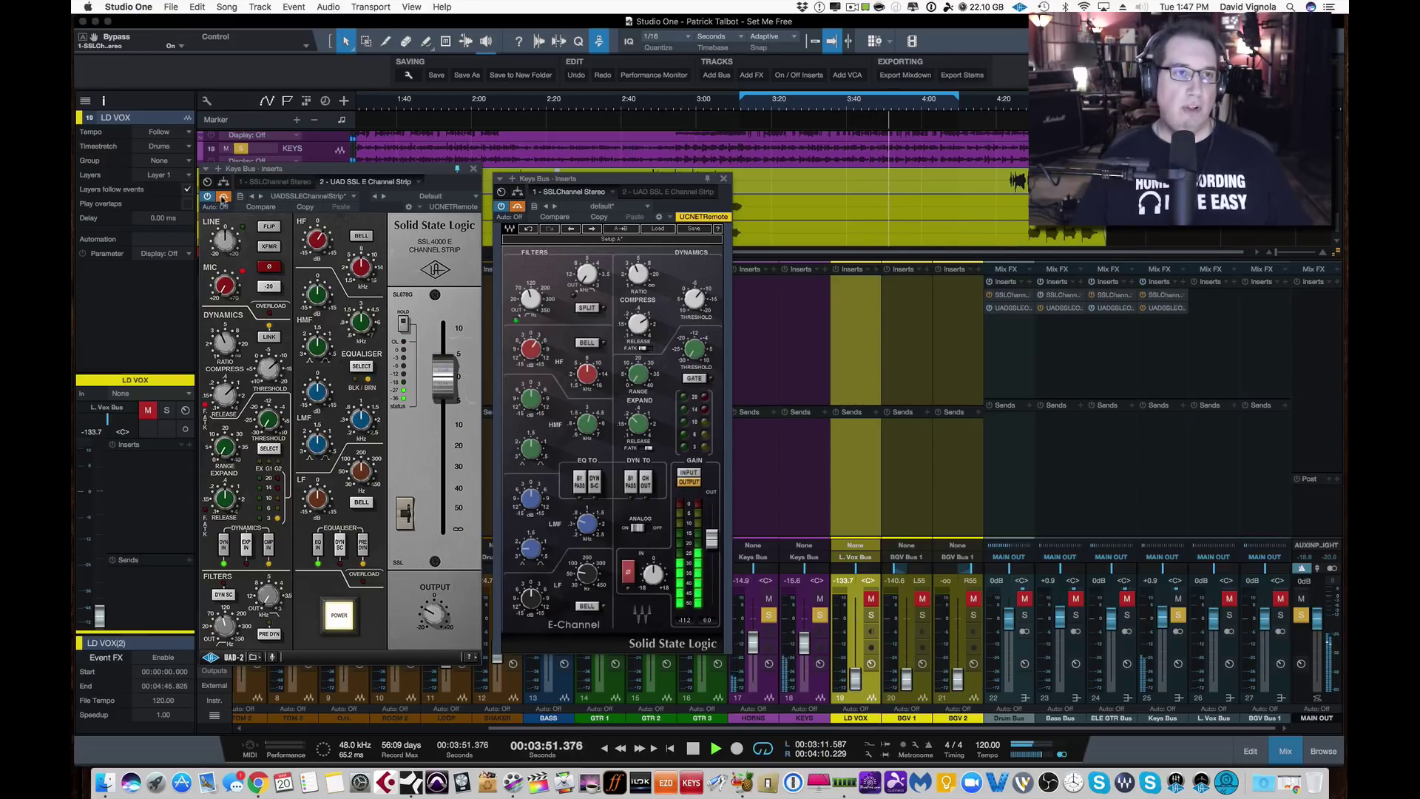
pyautogui.click(224, 198)
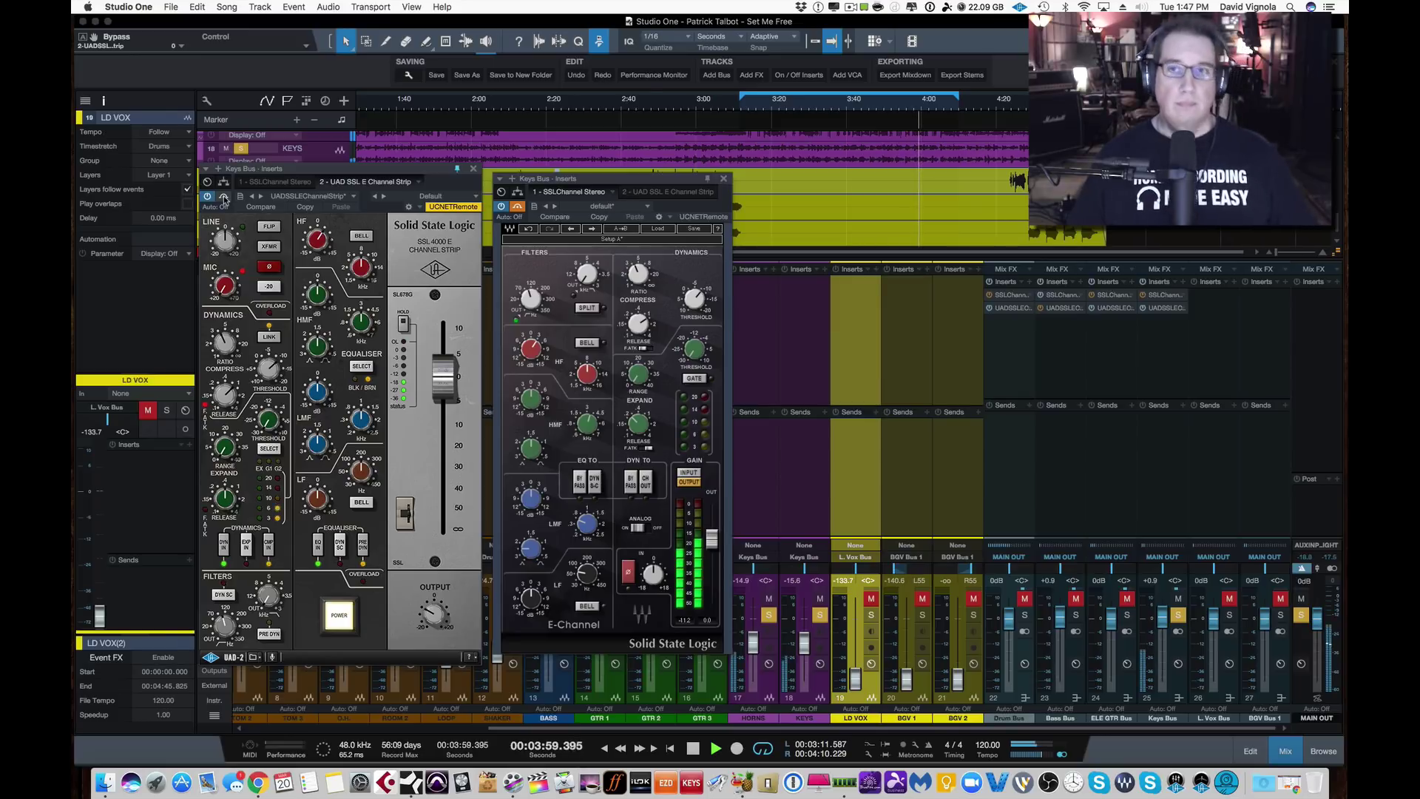
pyautogui.click(517, 205)
pyautogui.click(517, 205)
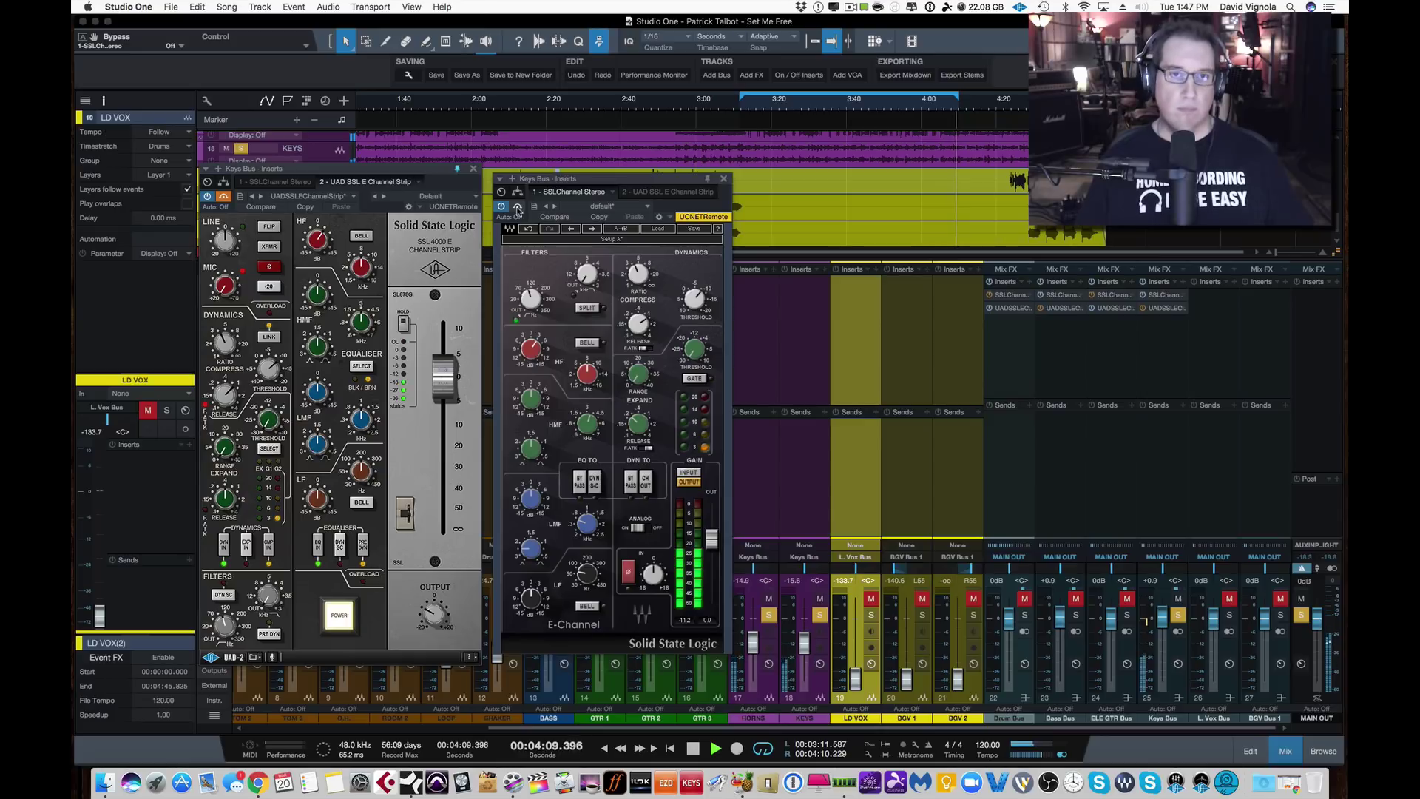
pyautogui.press('space')
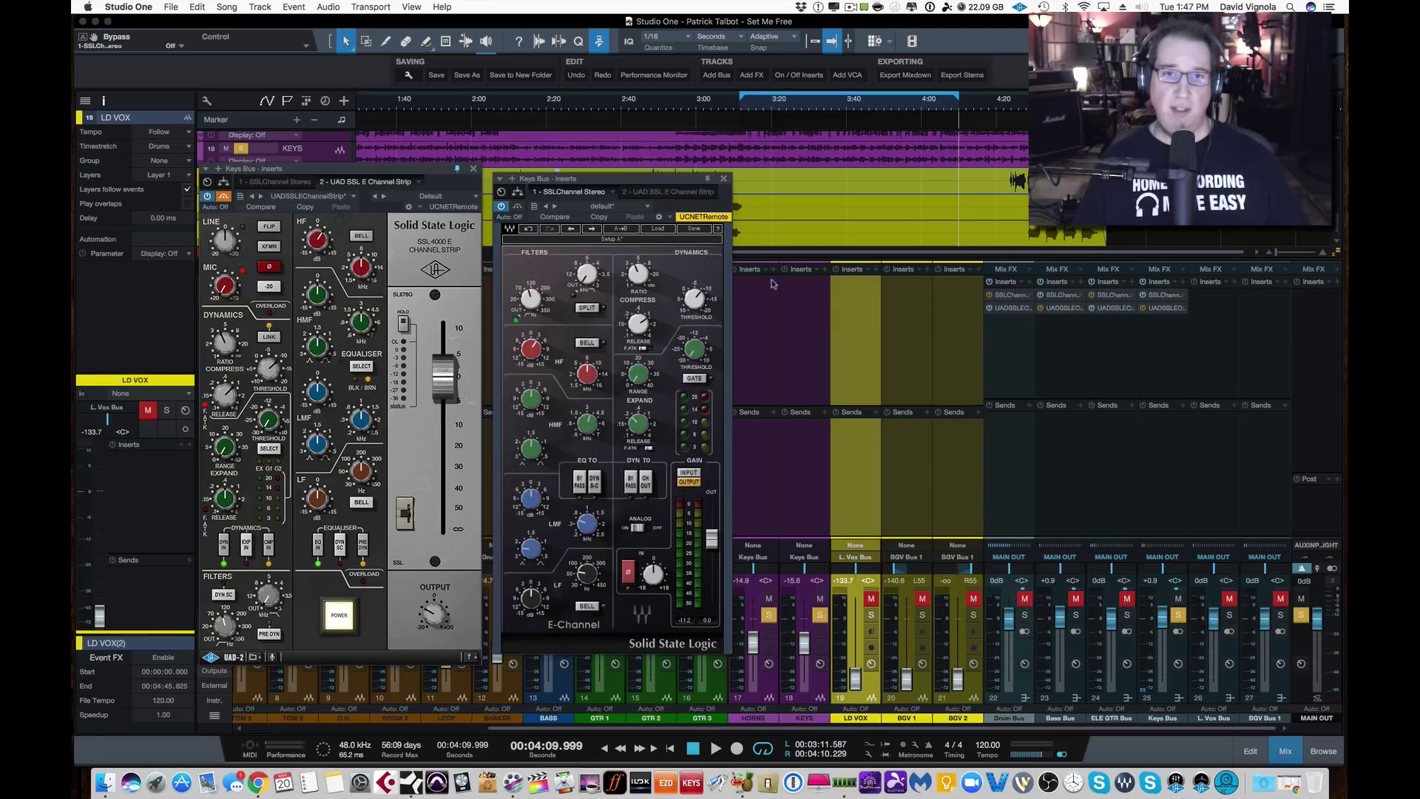
# Reactivate the UAD strip on the Keys Bus and close both of its plug-in windows
pyautogui.click(223, 198)
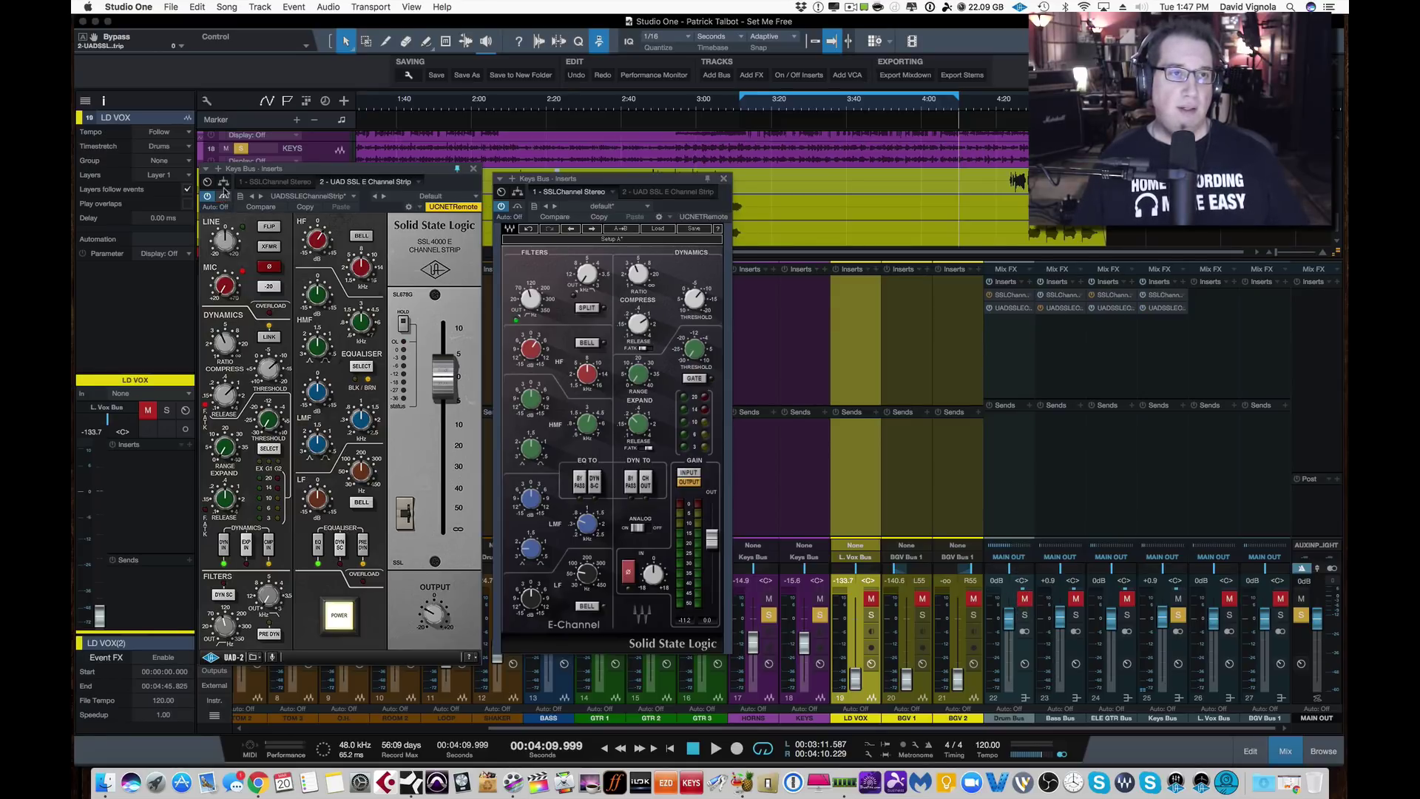
pyautogui.click(724, 180)
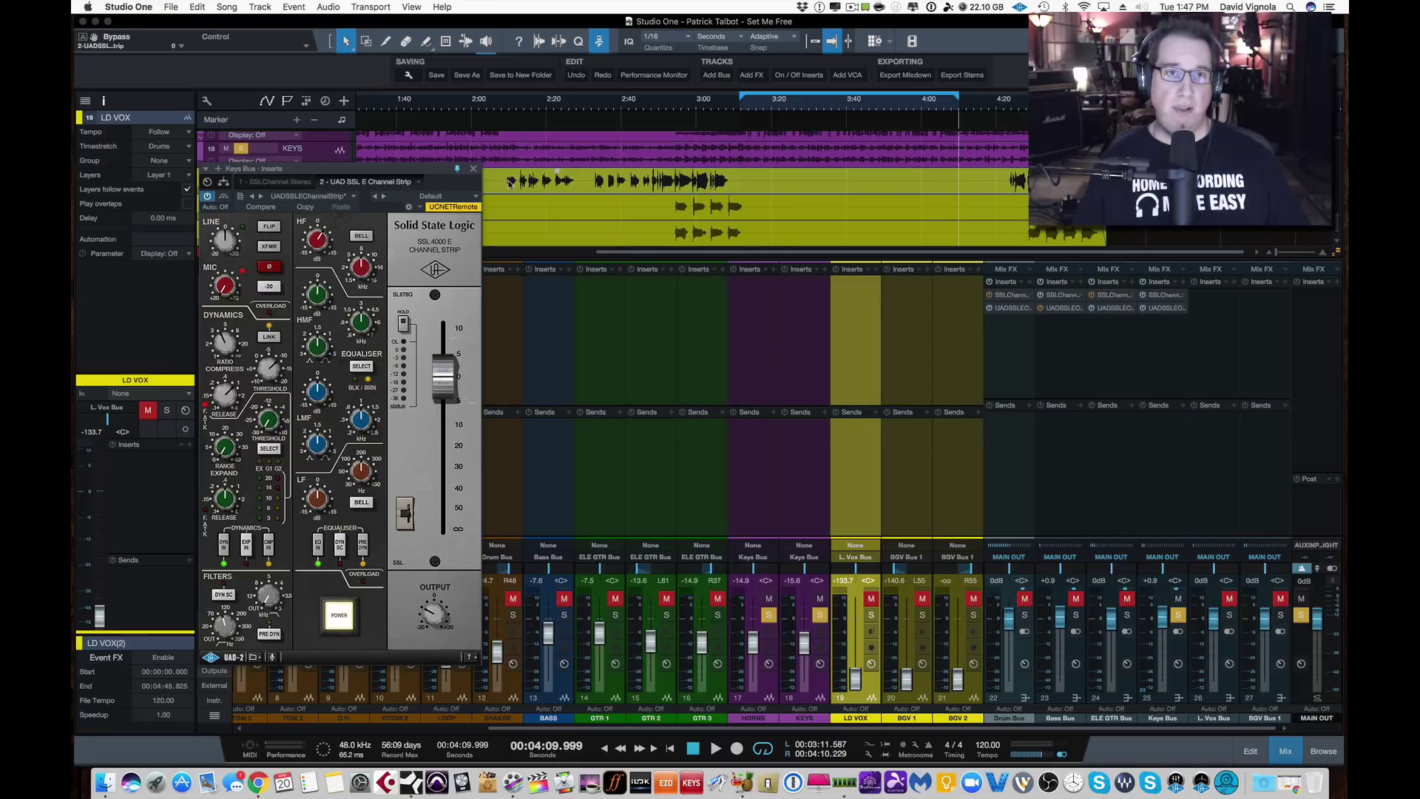
pyautogui.click(474, 170)
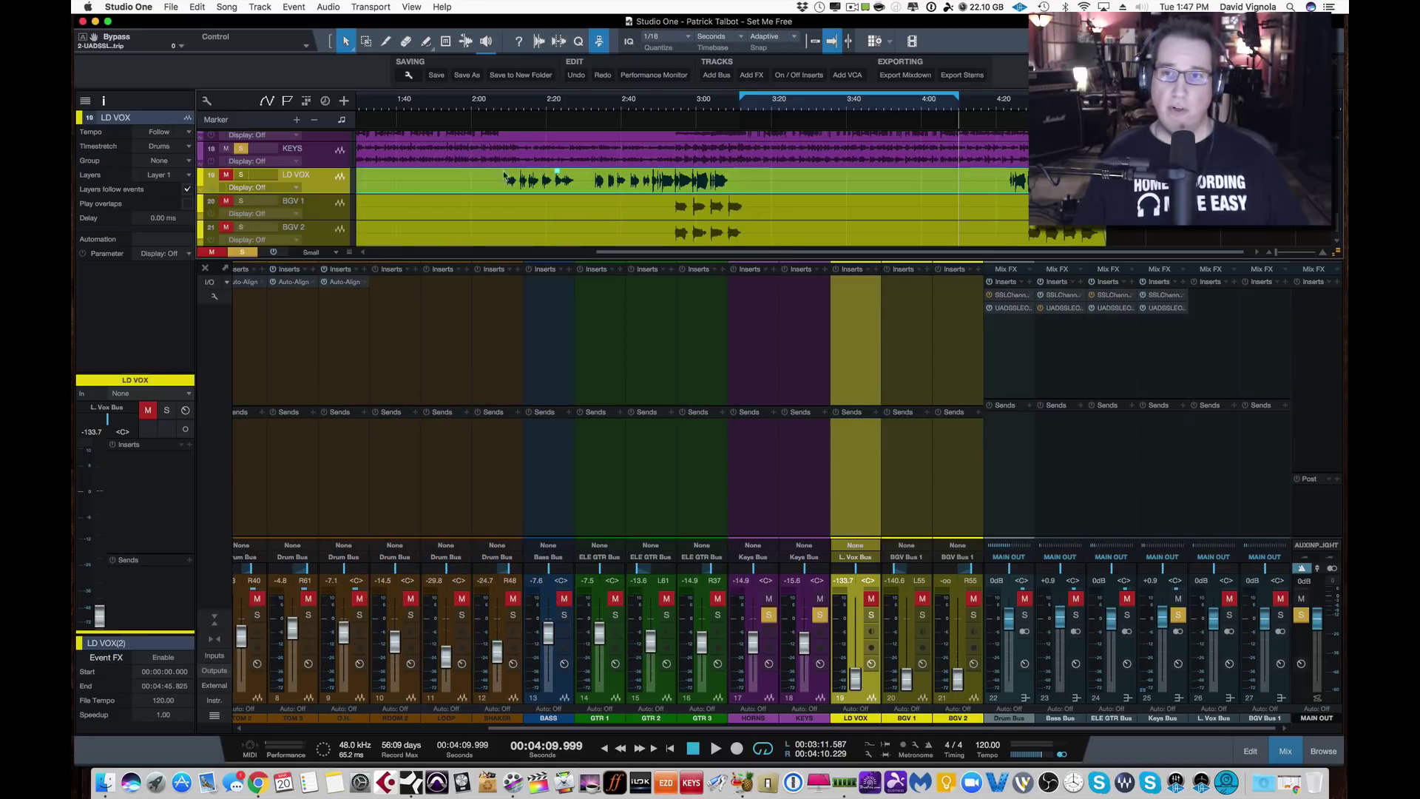
# Turn off the remaining bypasses on the Drum Bus SSLChannel, Bass Bus UAD strip and ELE GTR Bus SSLChannel, closing each plug-in window
pyautogui.doubleClick(998, 295)
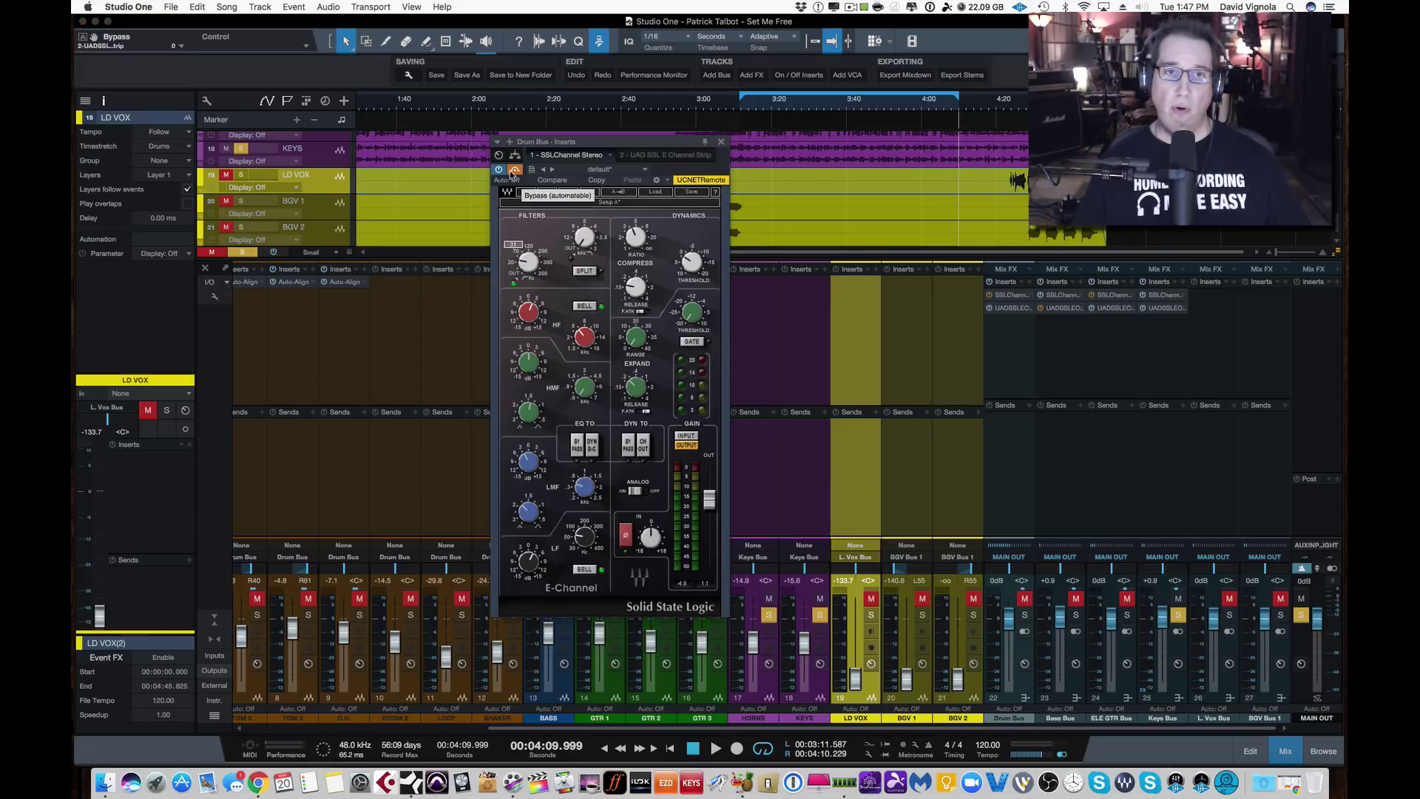
pyautogui.click(721, 142)
pyautogui.doubleClick(1064, 310)
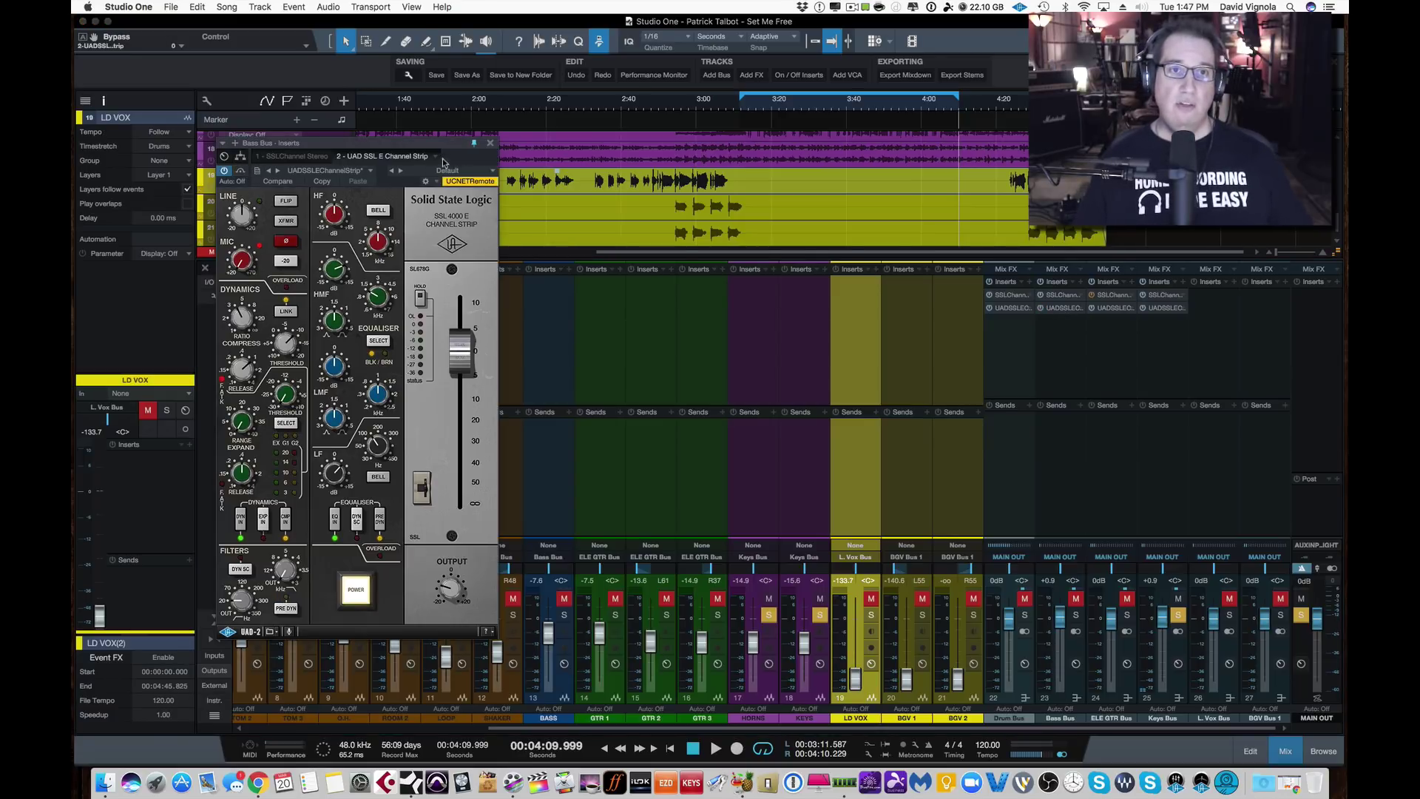
pyautogui.click(488, 145)
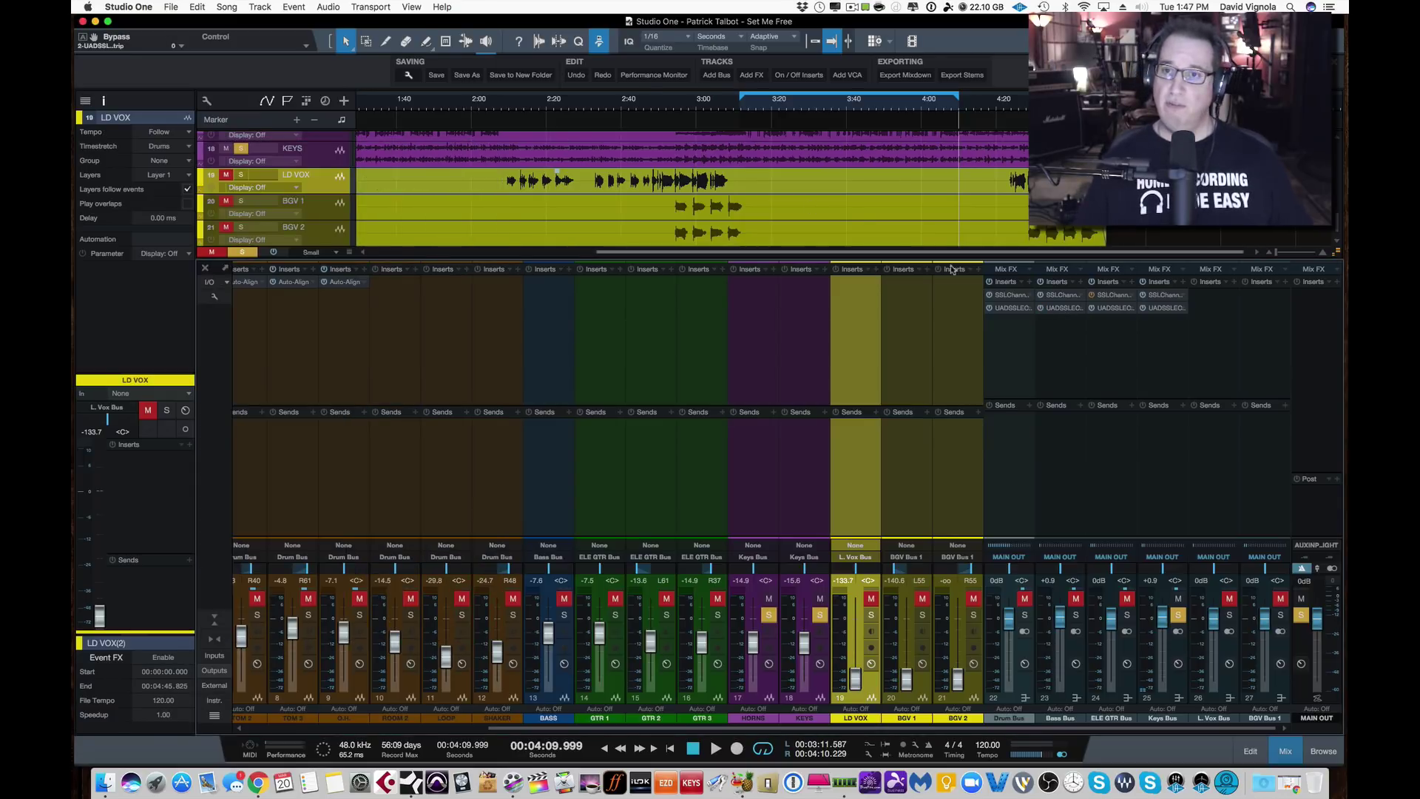
pyautogui.click(1102, 293)
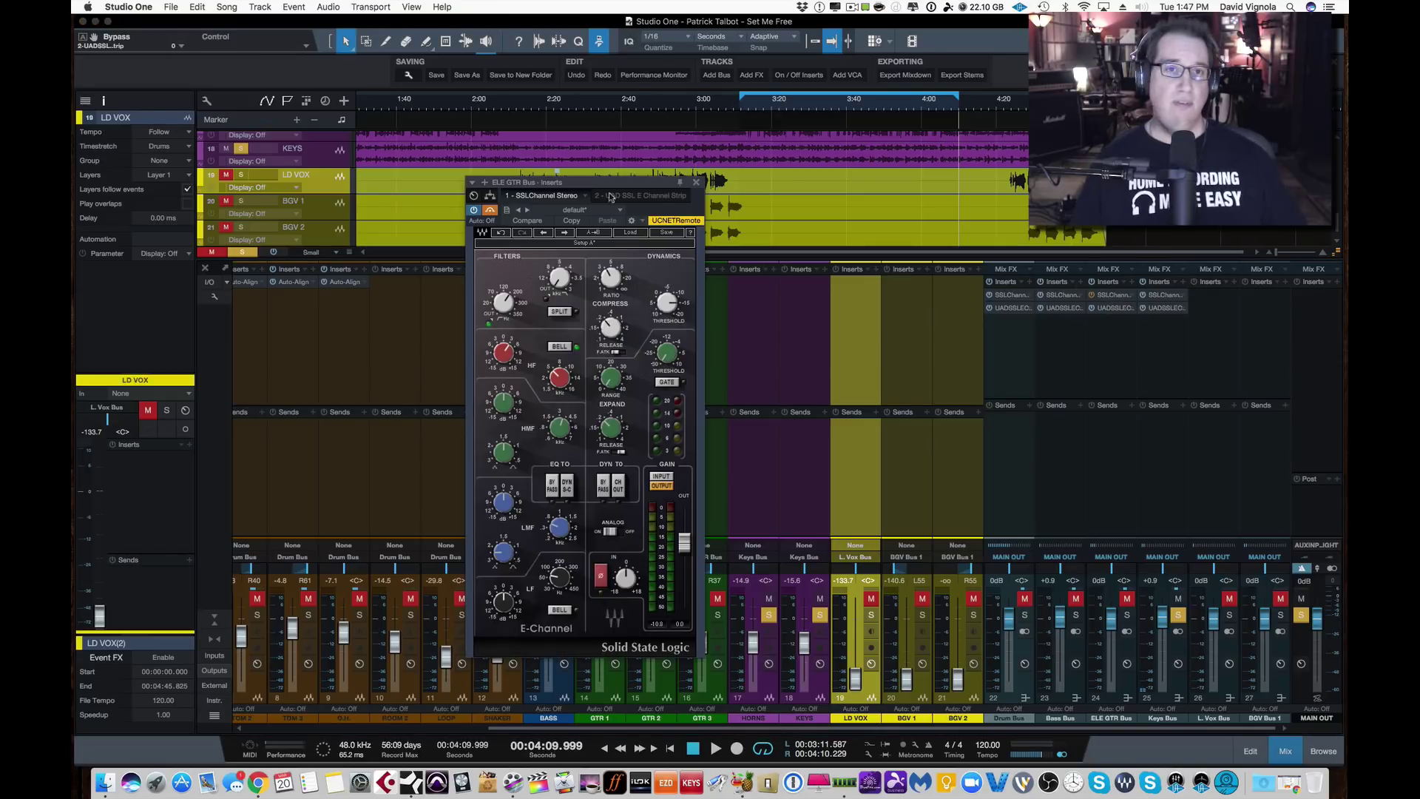
pyautogui.click(696, 182)
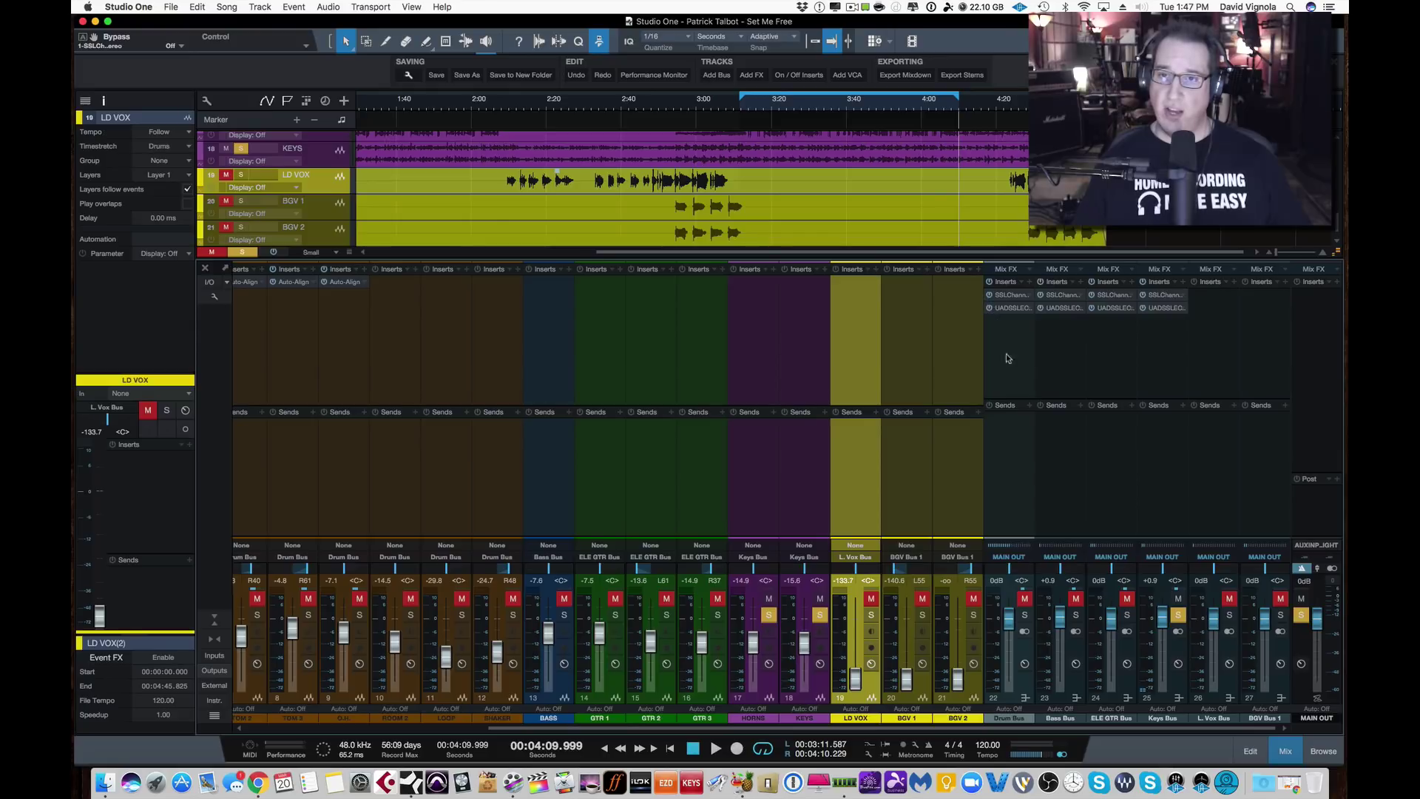
# Select the Drum, Bass, ELE GTR and Keys buses together, solo them without mutes, and deactivate both strips on all four
pyautogui.click(1026, 689)
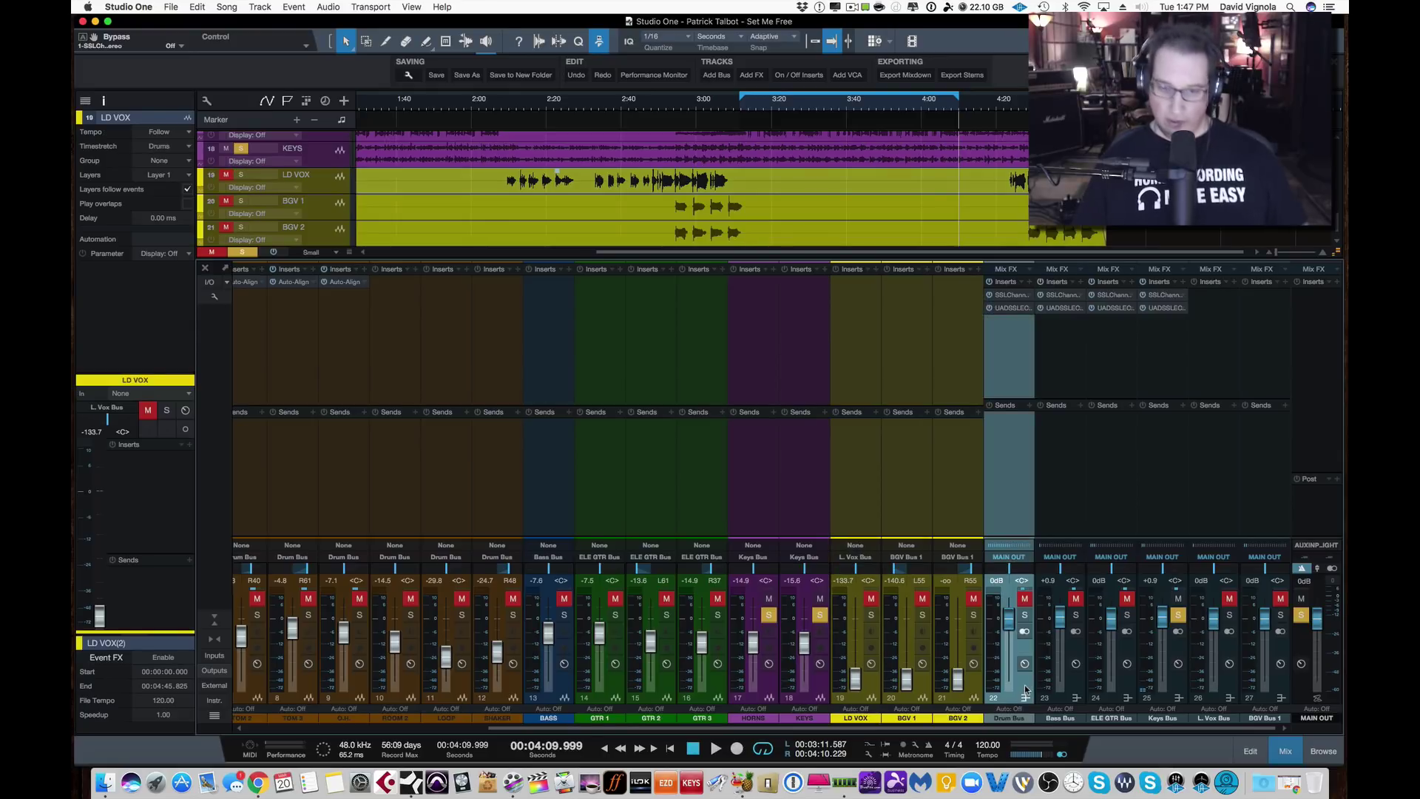
pyautogui.keyDown('shift'); pyautogui.click(1175, 697); pyautogui.keyUp('shift')
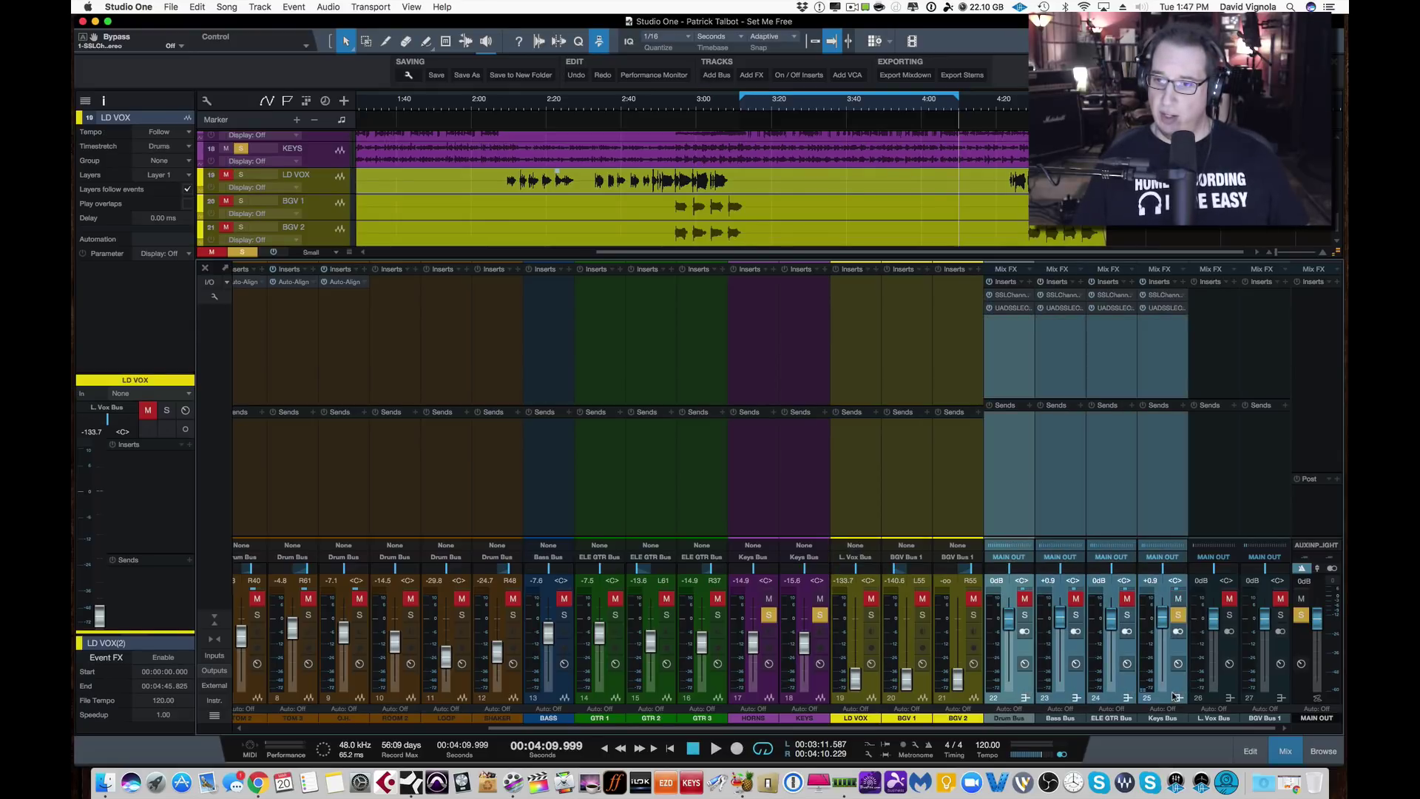
pyautogui.click(1128, 614)
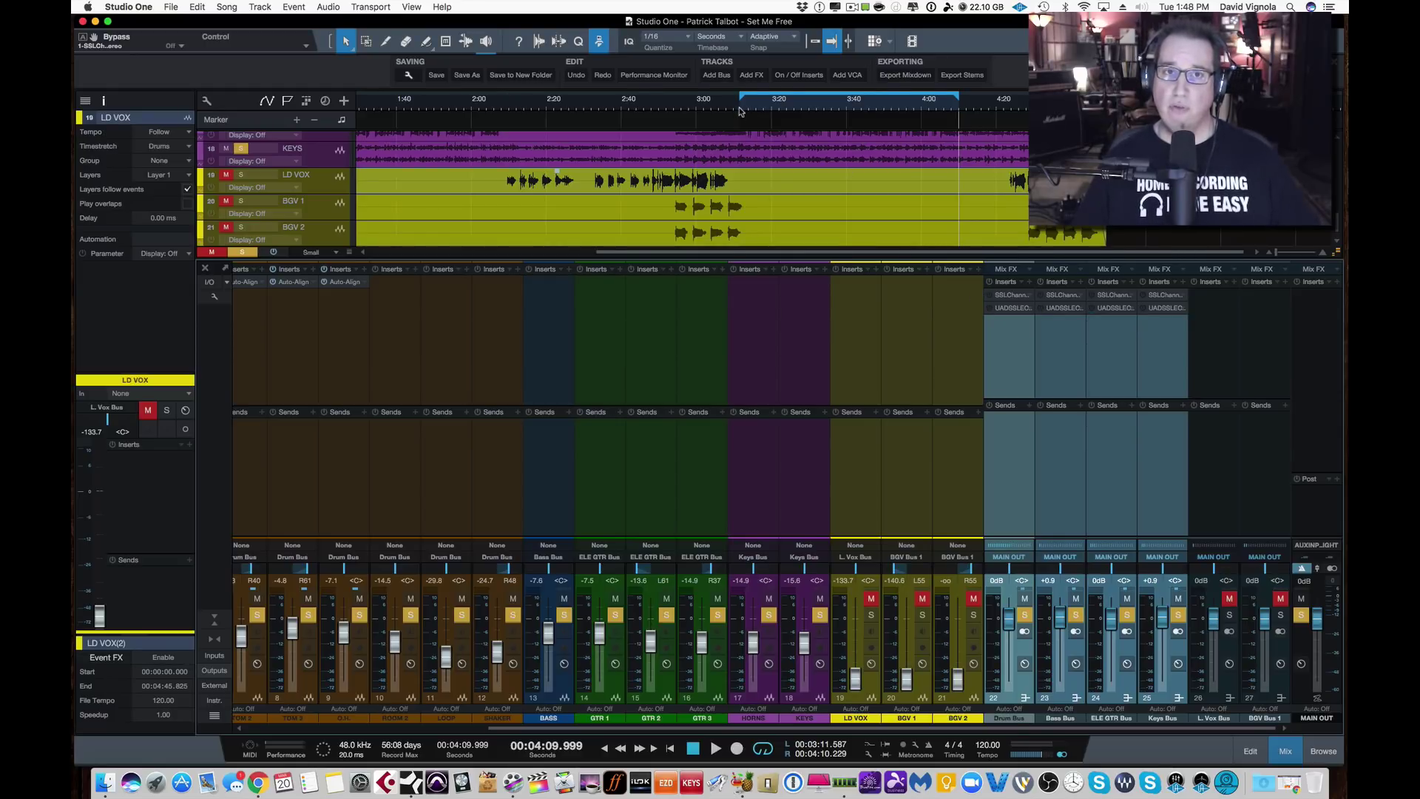
pyautogui.click(809, 171)
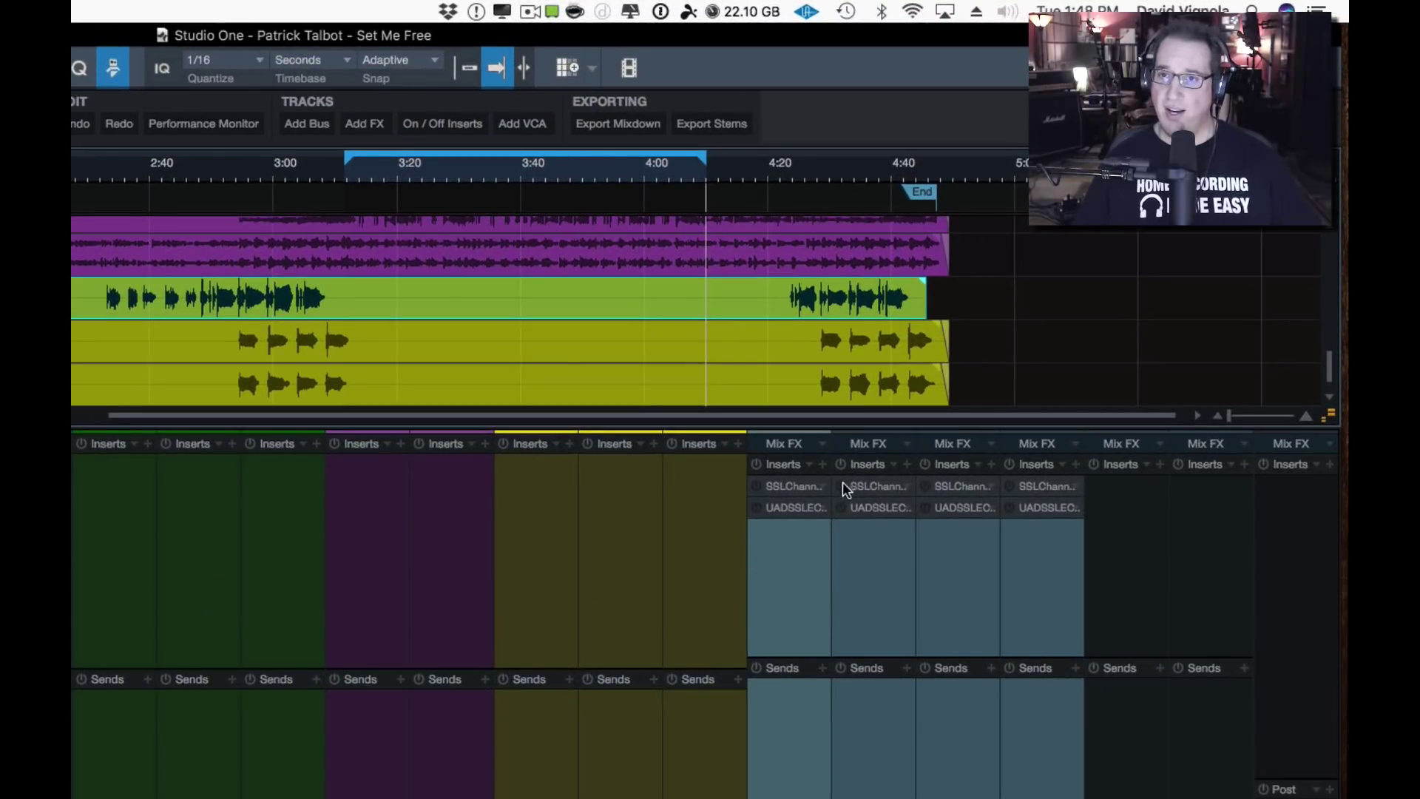
# Audition the four selected buses through all SSLChannel strips, all UAD strips, no strips, SSLChannel again, and no strips again
pyautogui.click(756, 487)
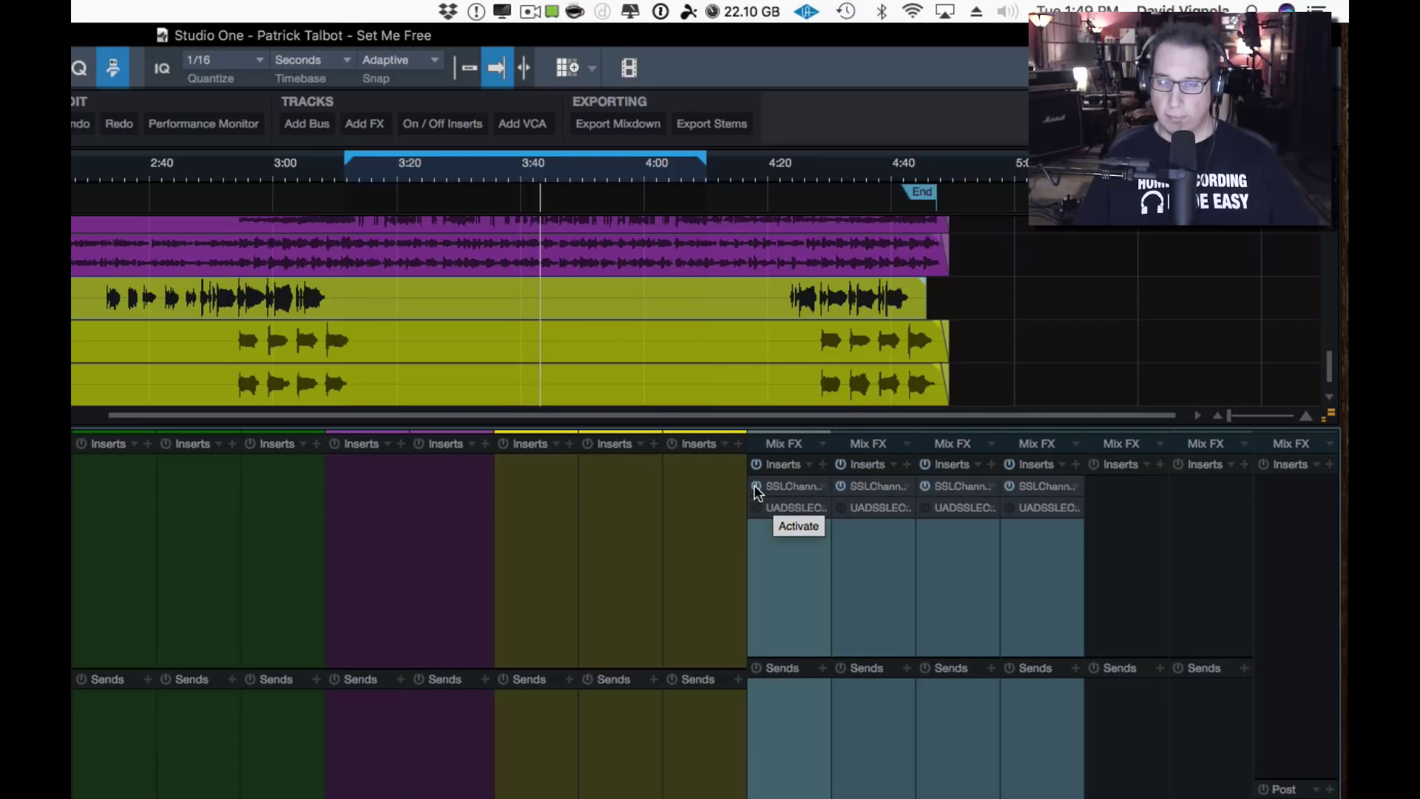
pyautogui.click(753, 485)
pyautogui.click(758, 509)
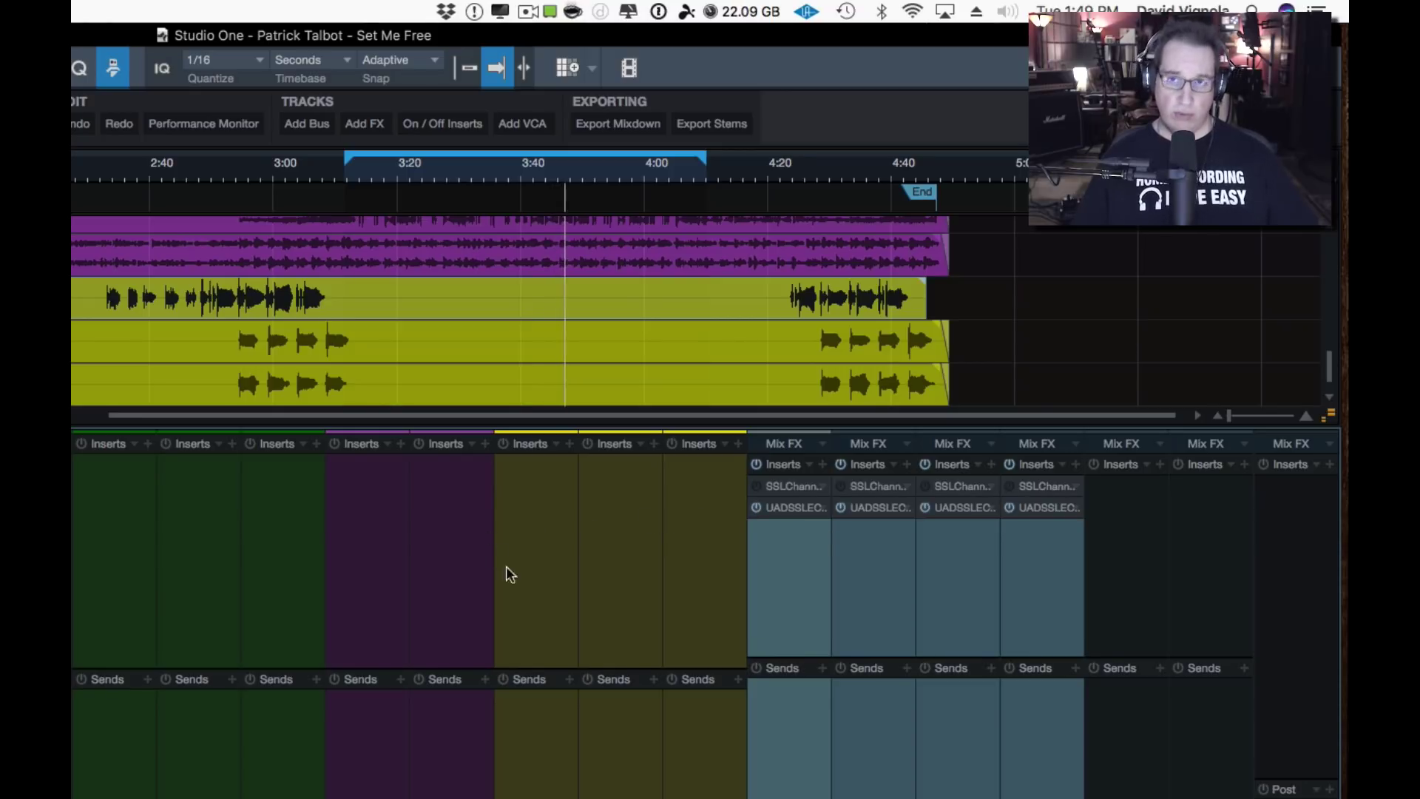
pyautogui.click(756, 507)
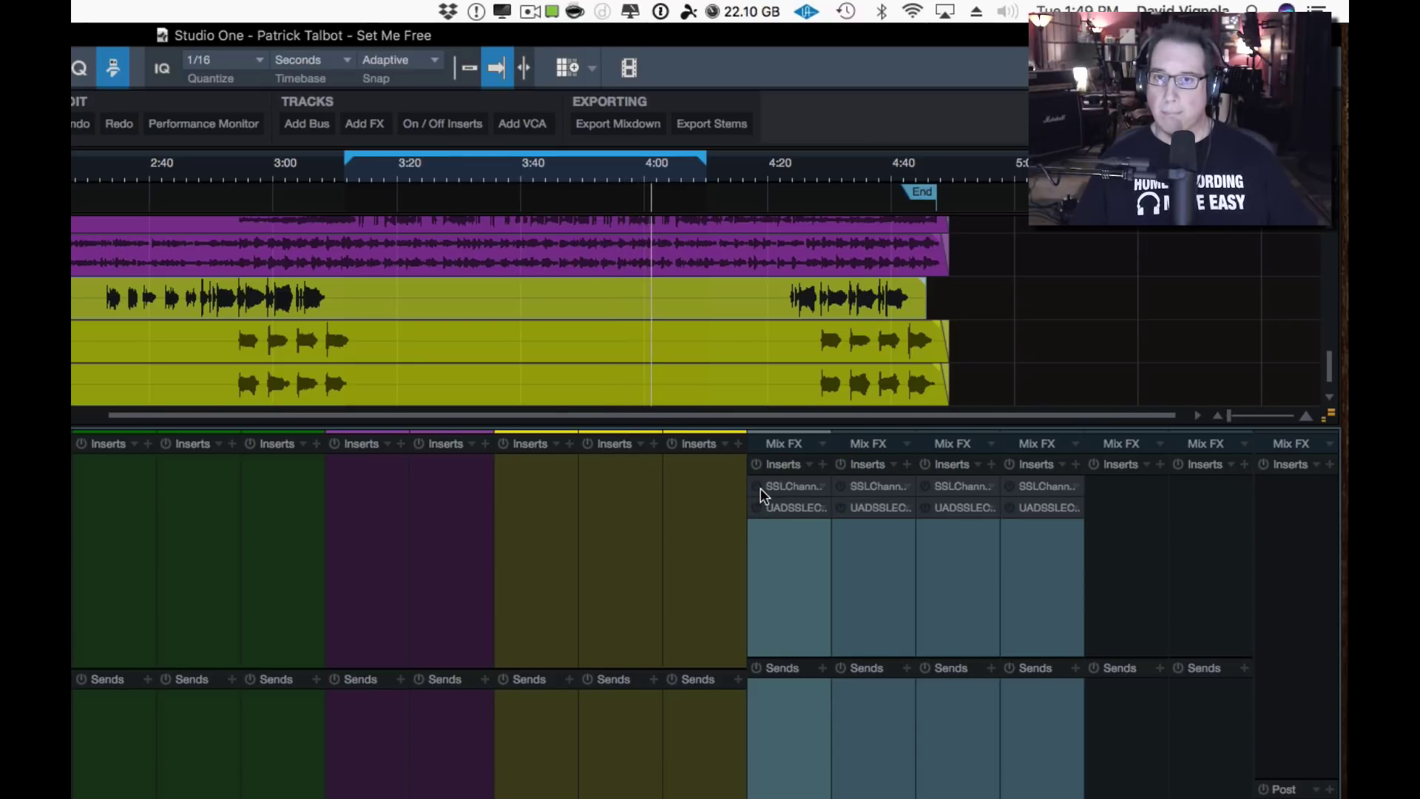
pyautogui.click(756, 486)
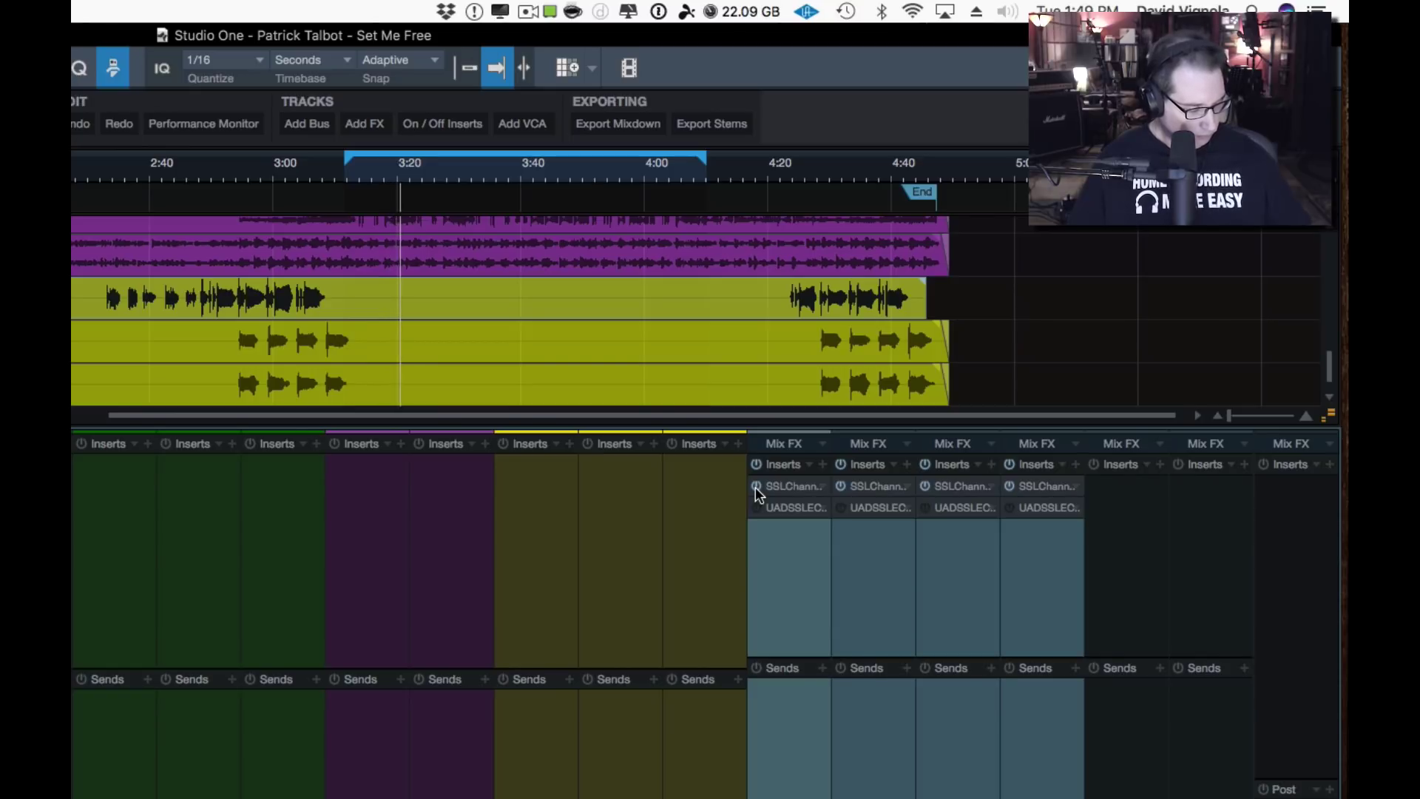
pyautogui.click(756, 487)
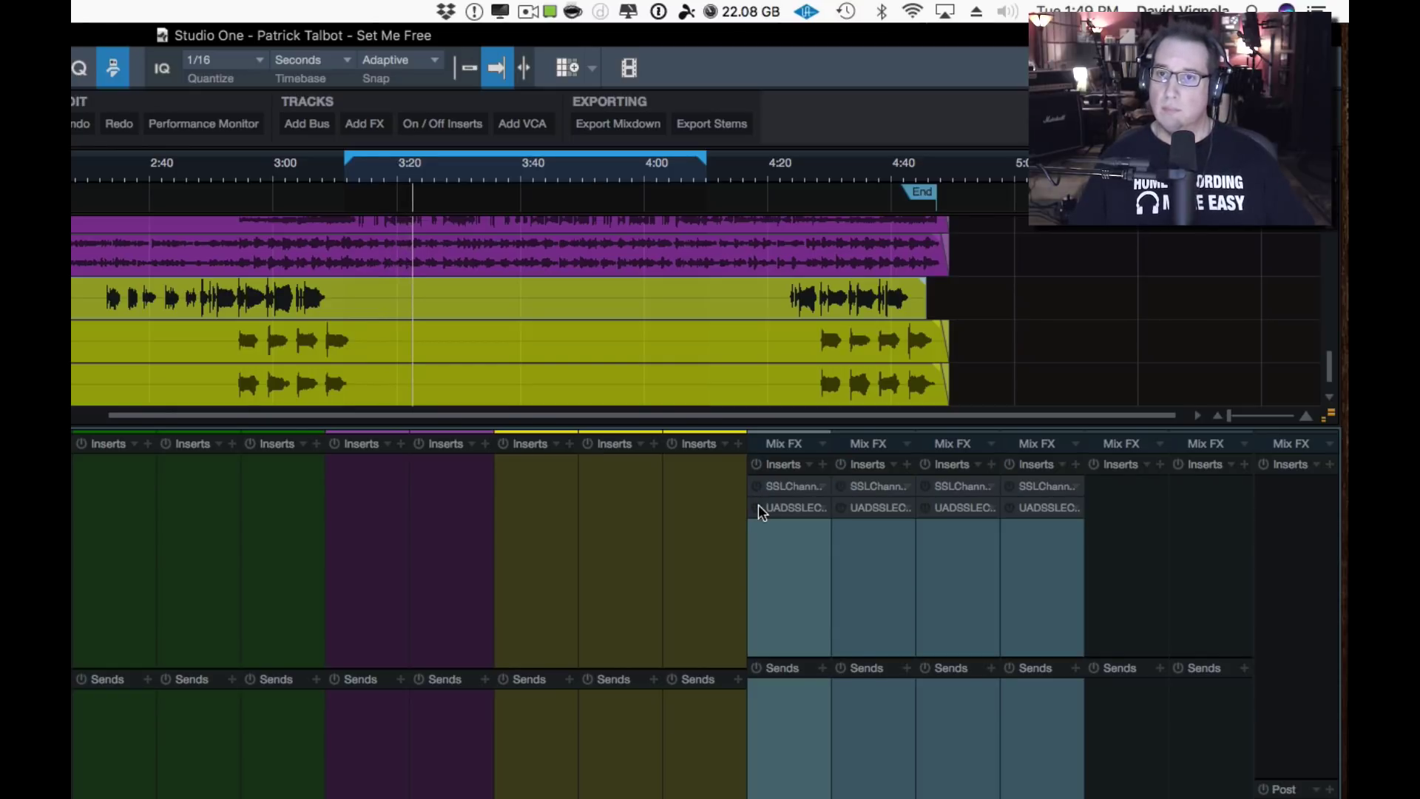
# Repeat the full-mix comparison with the UAD, SSLChannel and UAD strips in turn, no strips, and finally the SSLChannel strips active
pyautogui.click(756, 508)
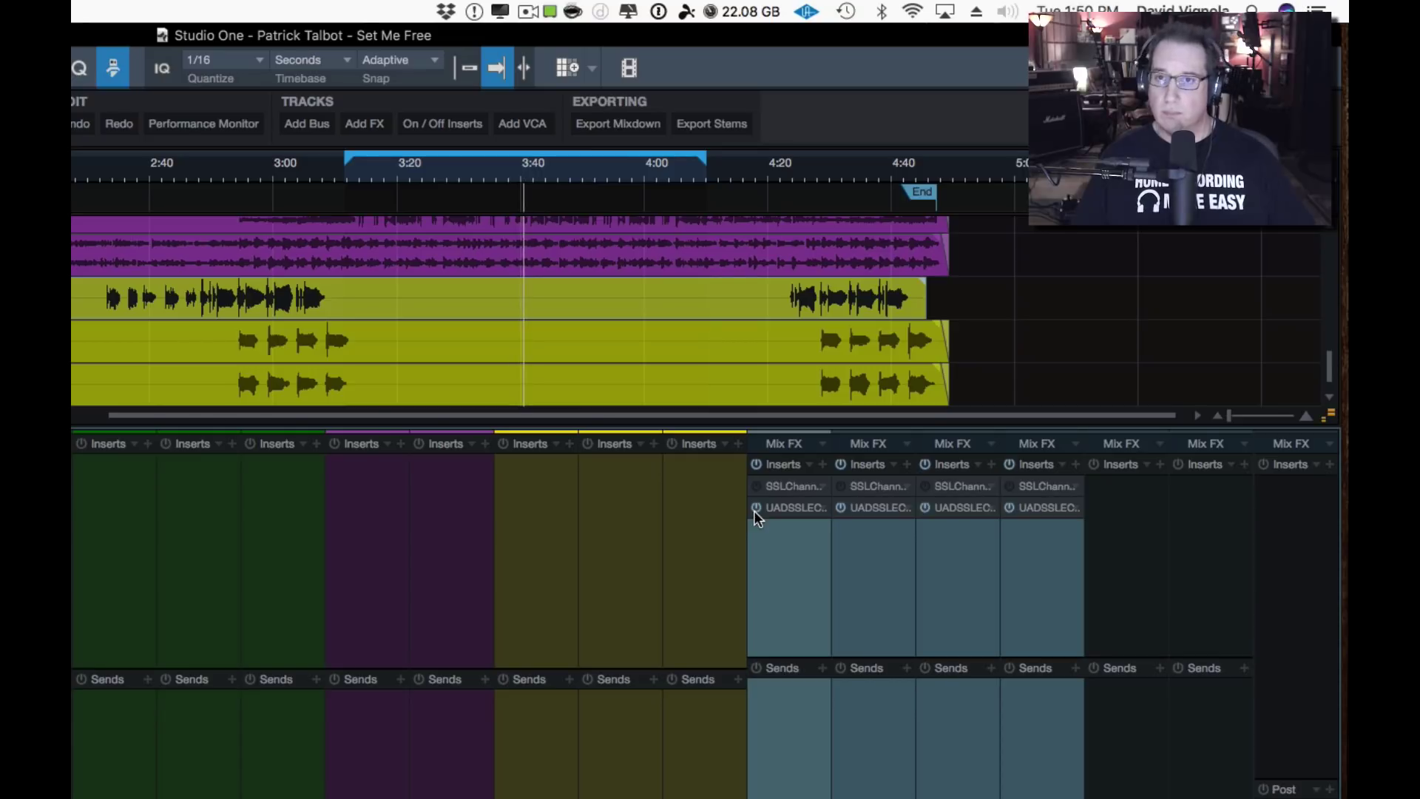
pyautogui.click(756, 508)
pyautogui.click(757, 486)
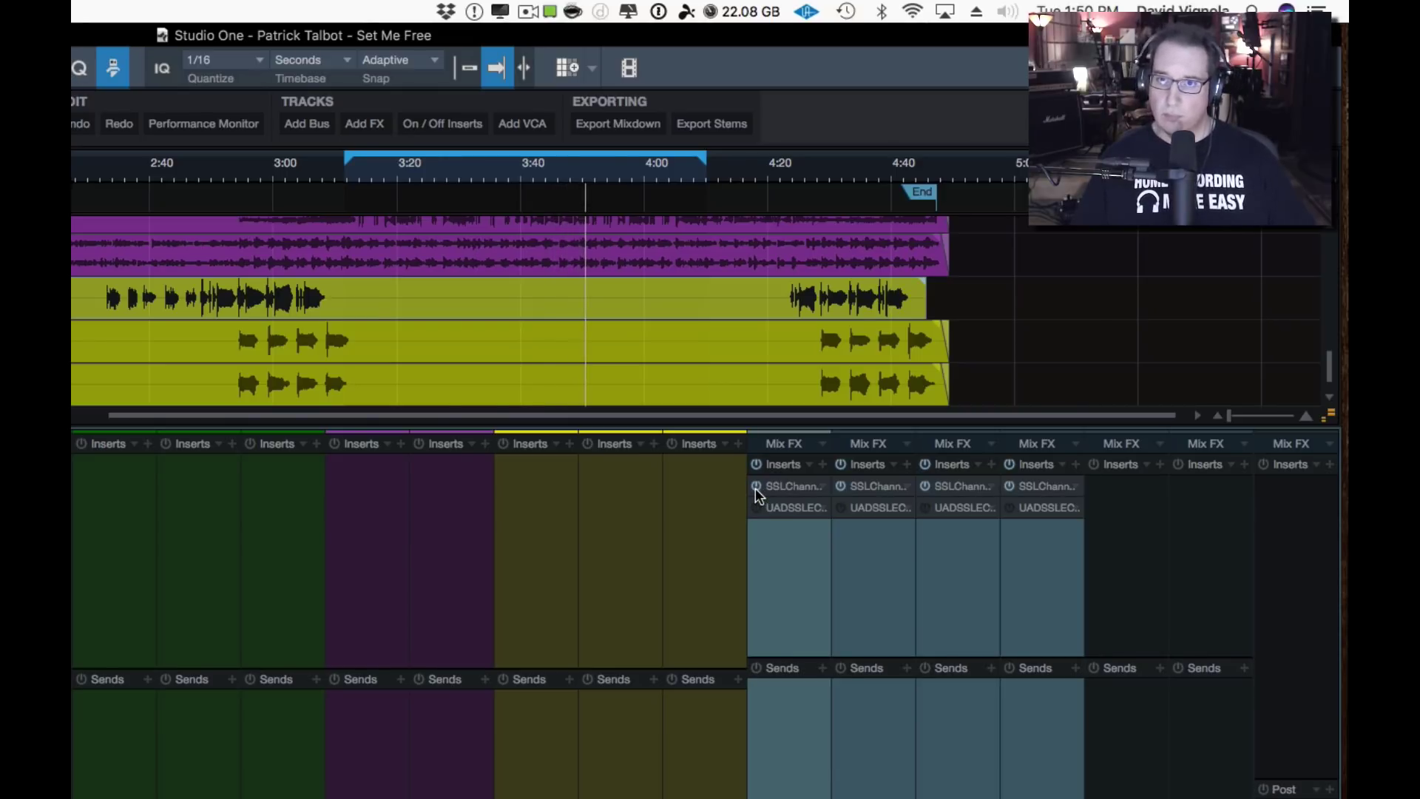
pyautogui.click(756, 487)
pyautogui.click(756, 508)
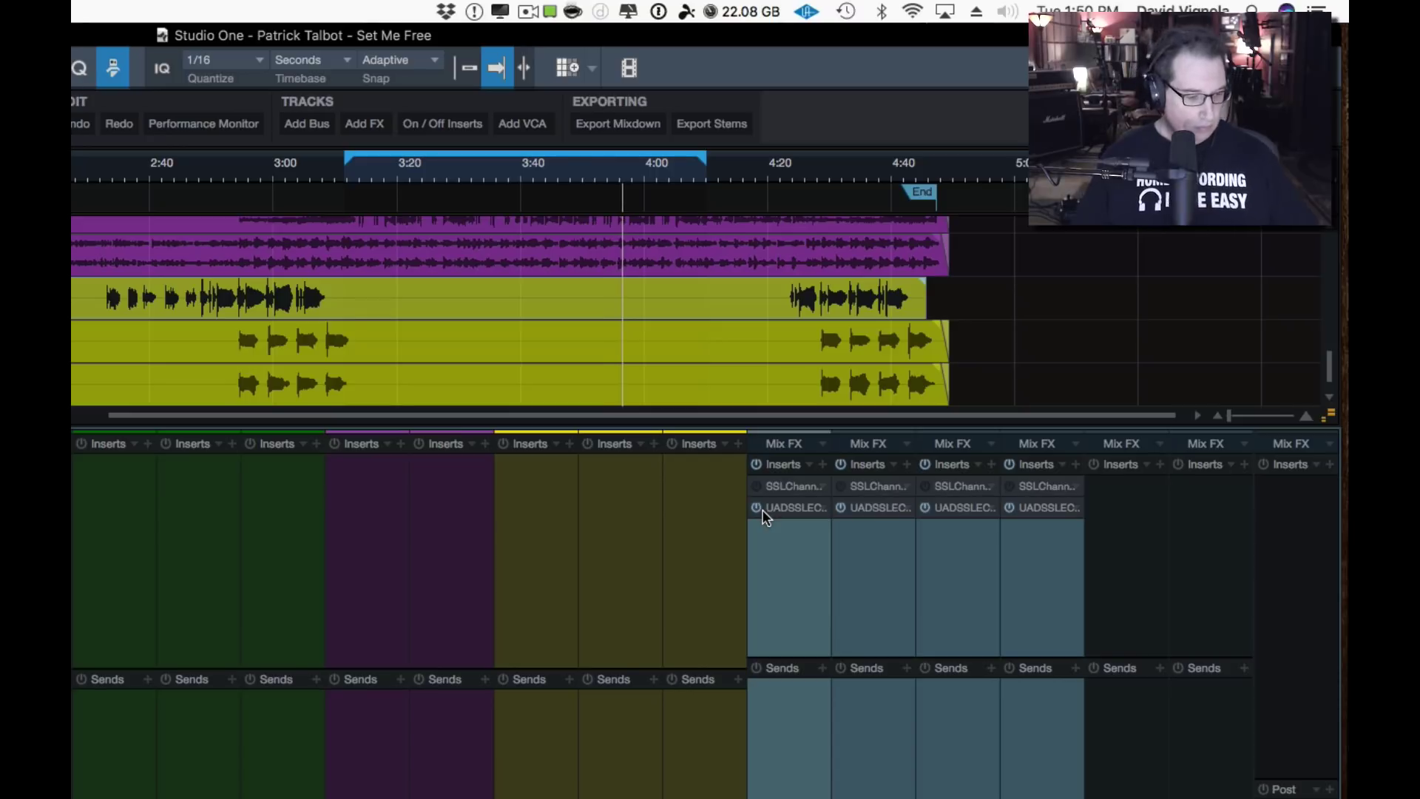
pyautogui.click(756, 508)
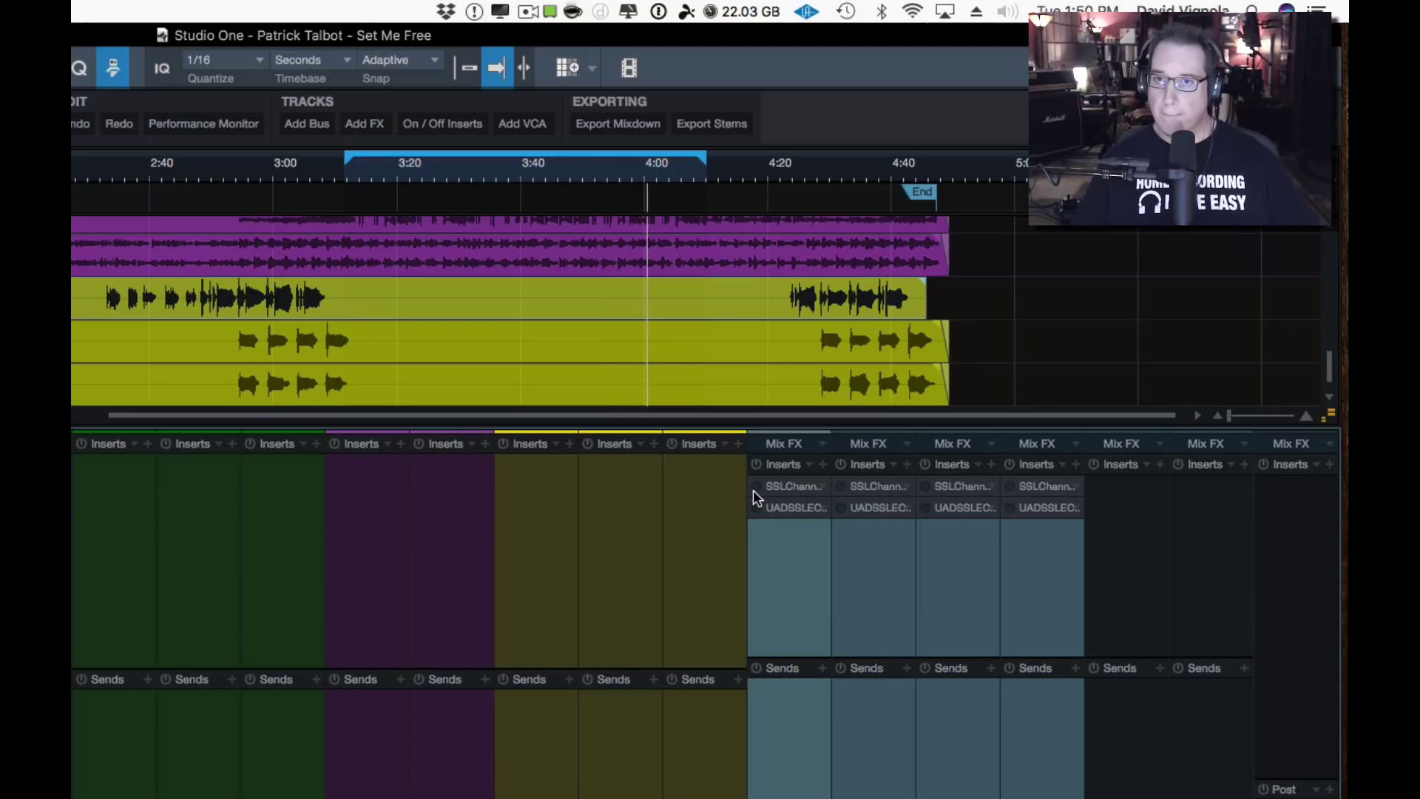
pyautogui.click(755, 486)
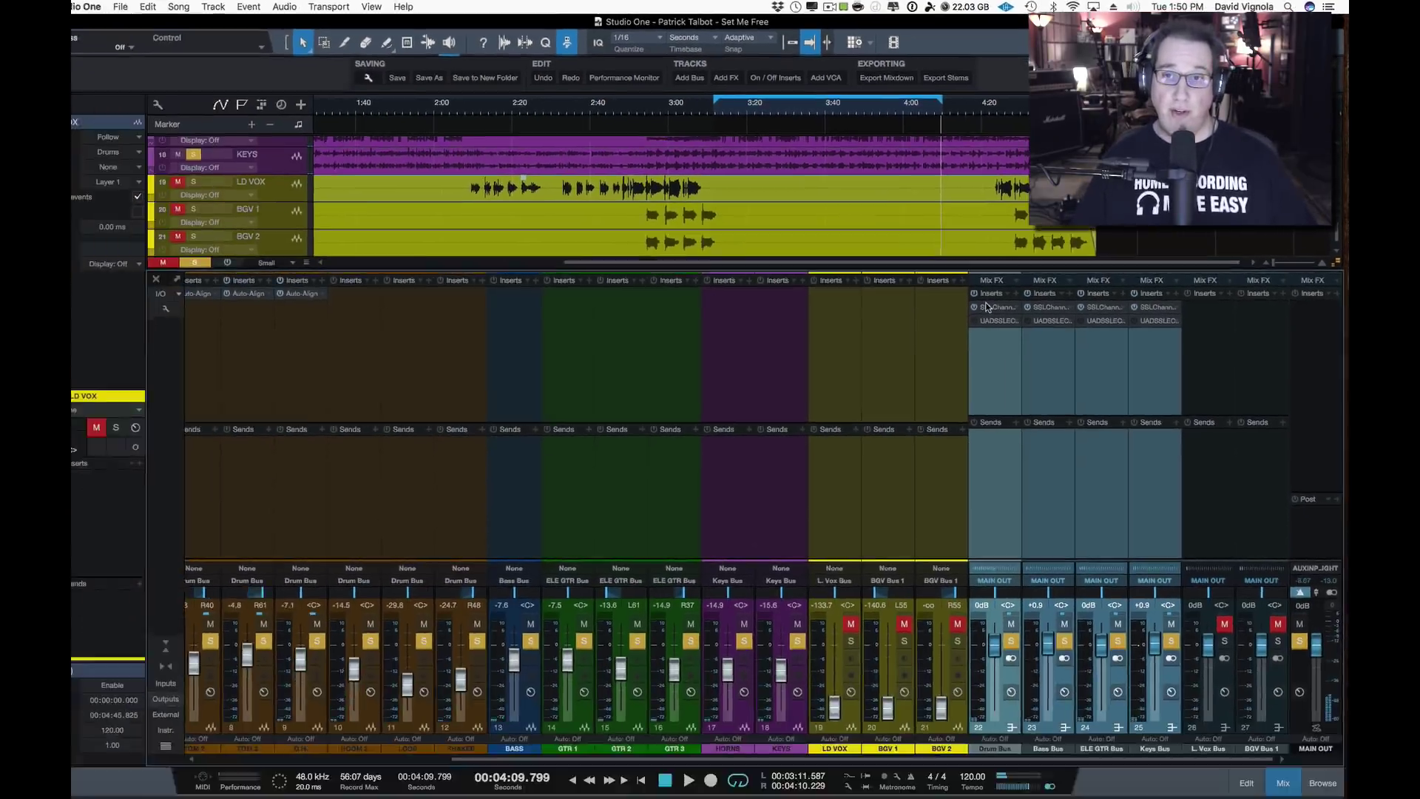
# Open the Drum Bus SSLChannel Stereo and UAD SSL E Channel Strip windows and arrange them side by side
pyautogui.click(769, 486)
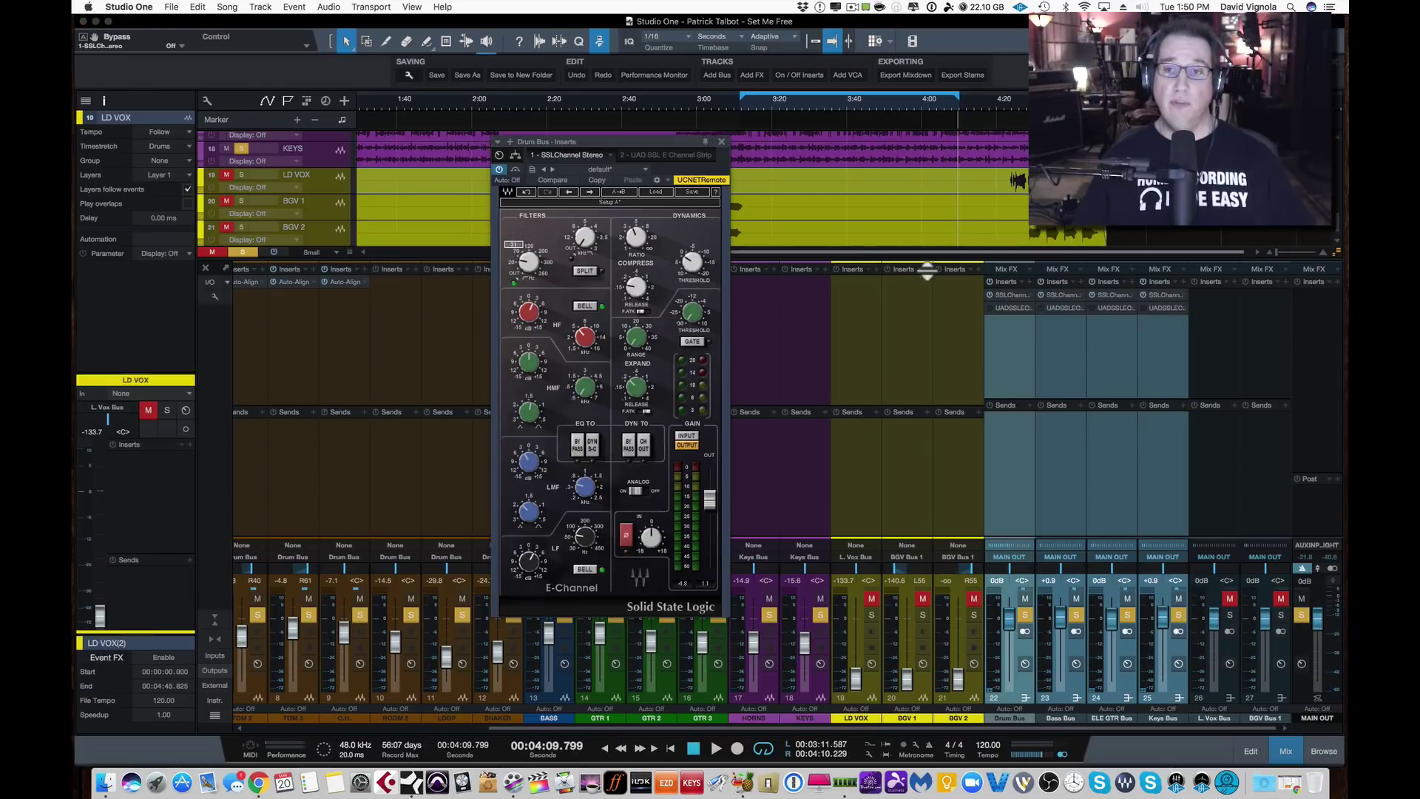
pyautogui.click(1000, 309)
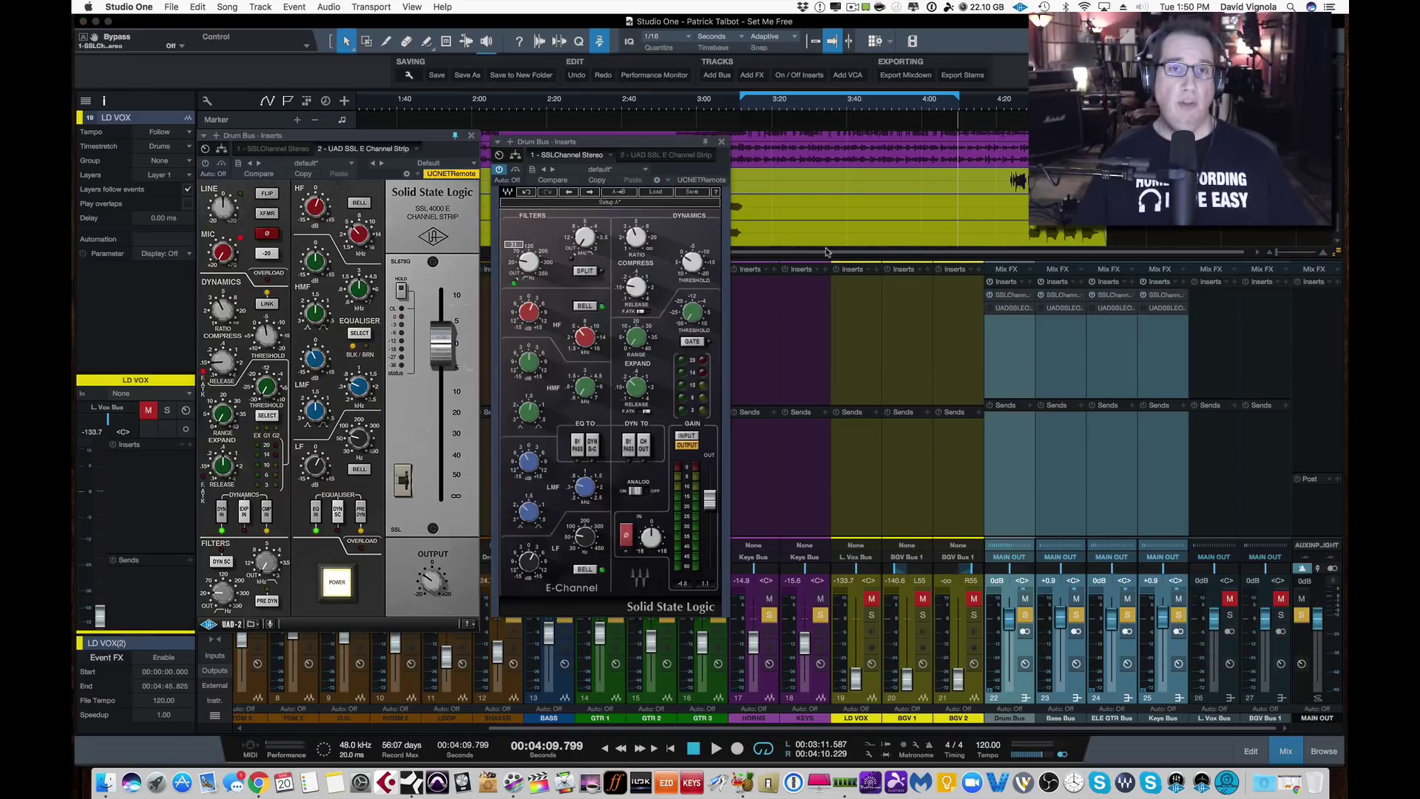
pyautogui.moveTo(661, 148); pyautogui.dragTo(661, 146)
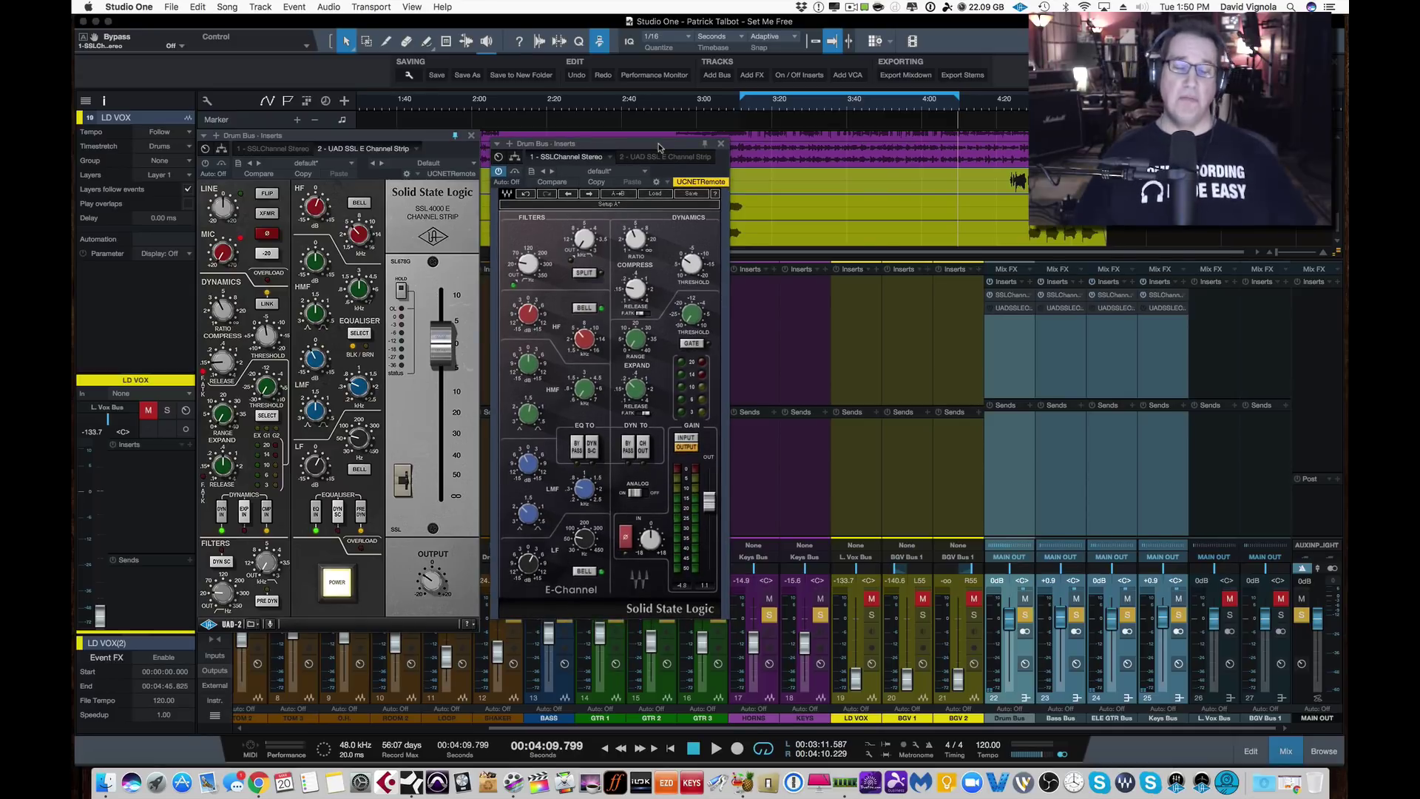